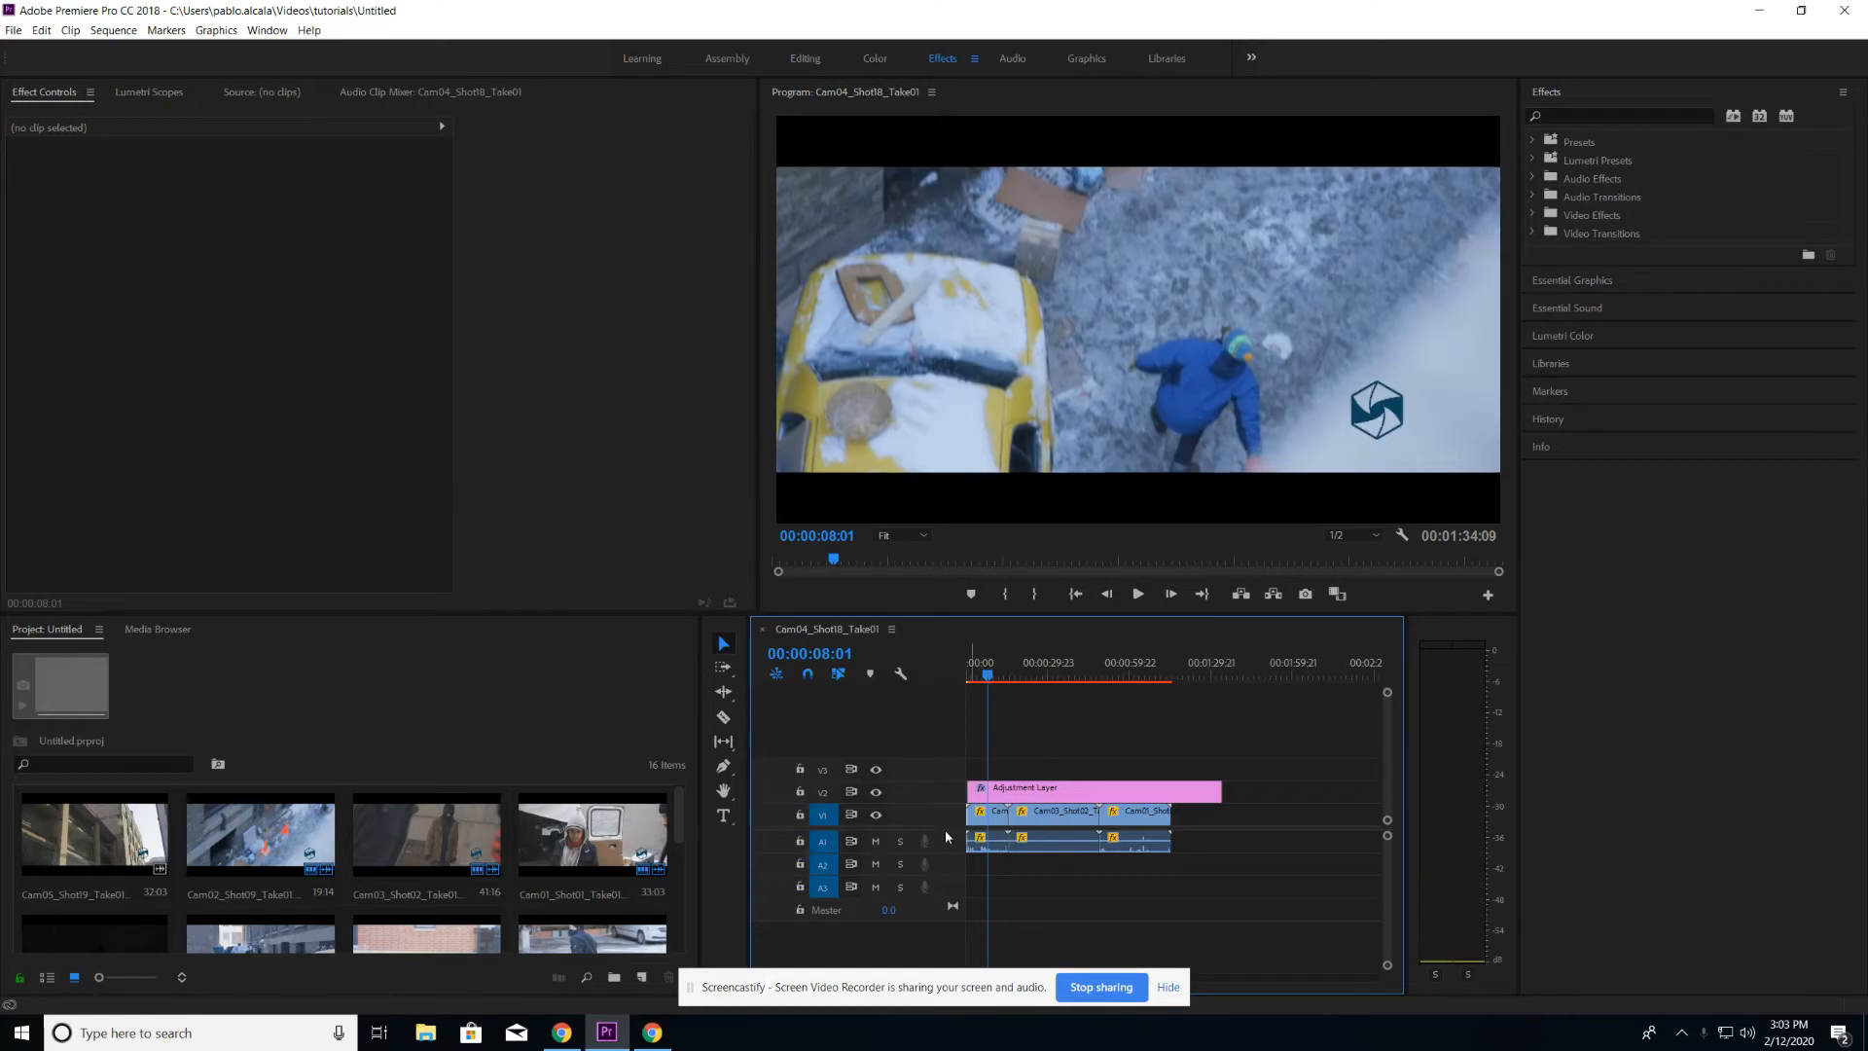
- Mute audio track A1, select the adjustment layer and play the sequence from about 2 seconds to about 16 seconds
left_click(875, 841)
left_click_drag(990, 684, 978, 683)
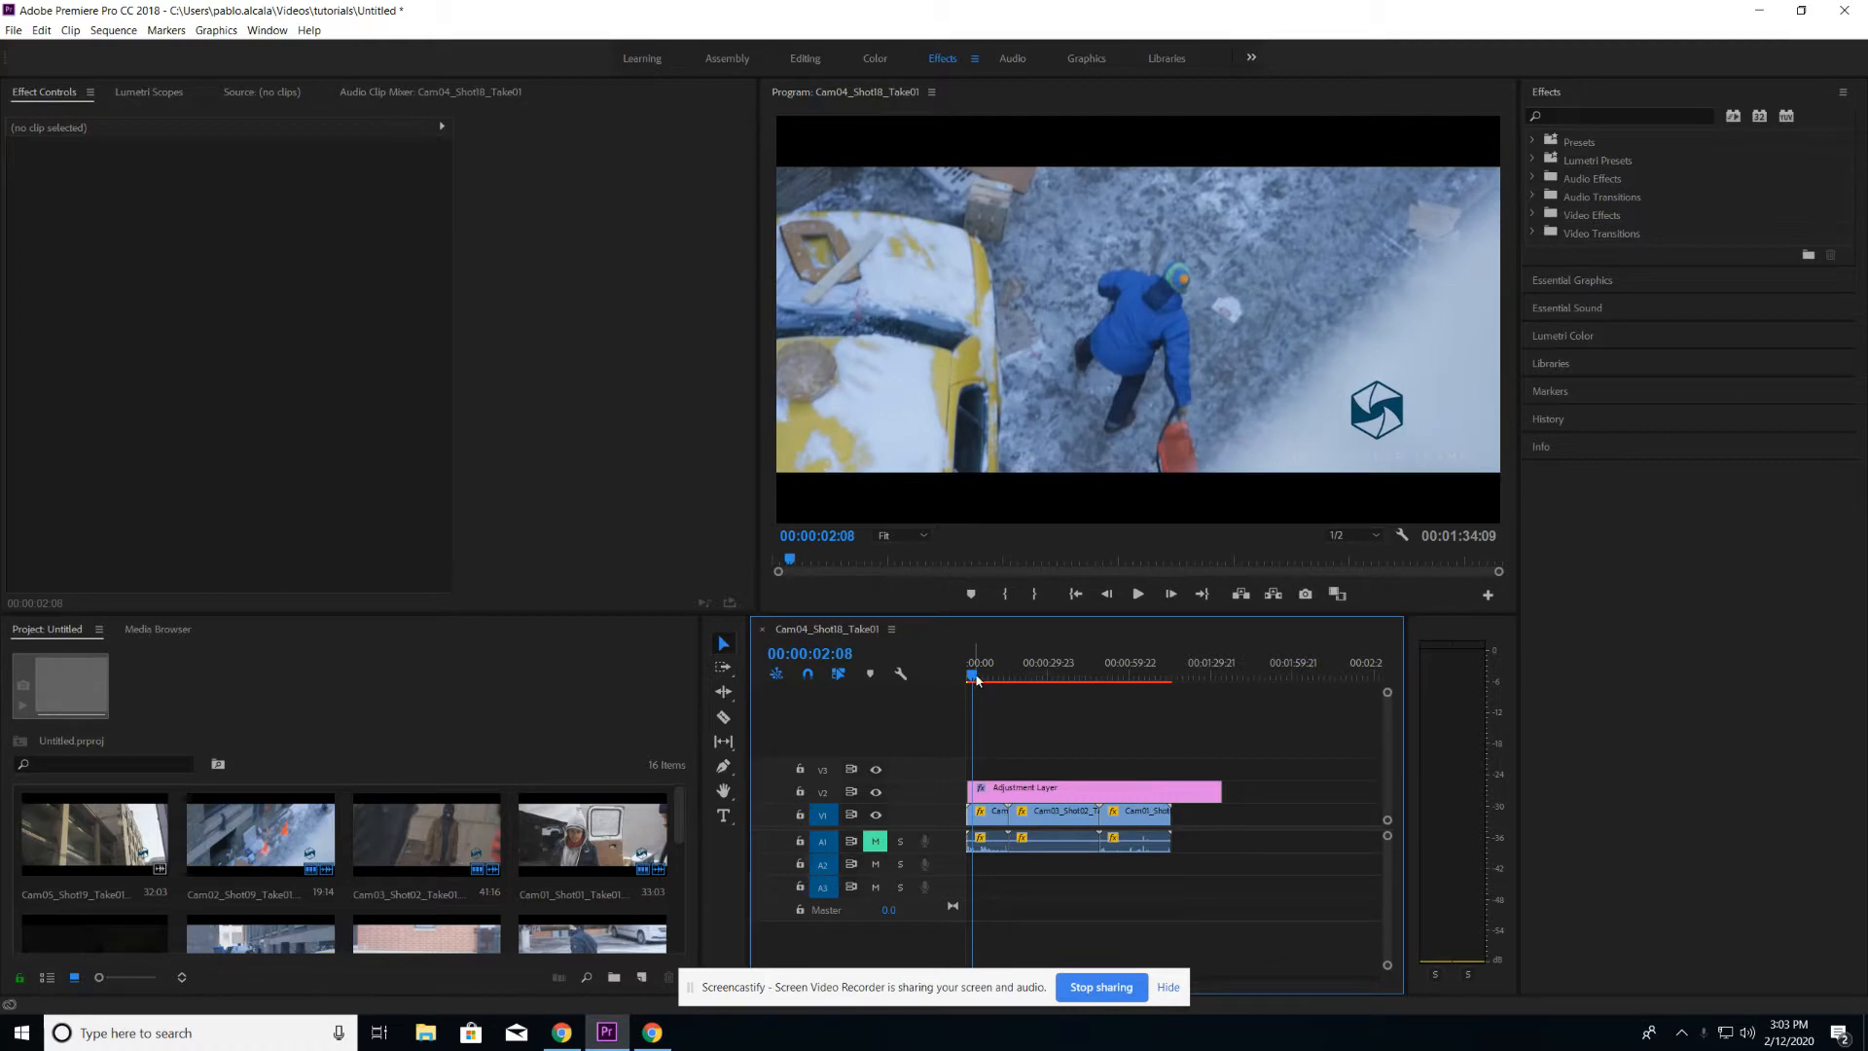
left_click_drag(1027, 790, 1014, 788)
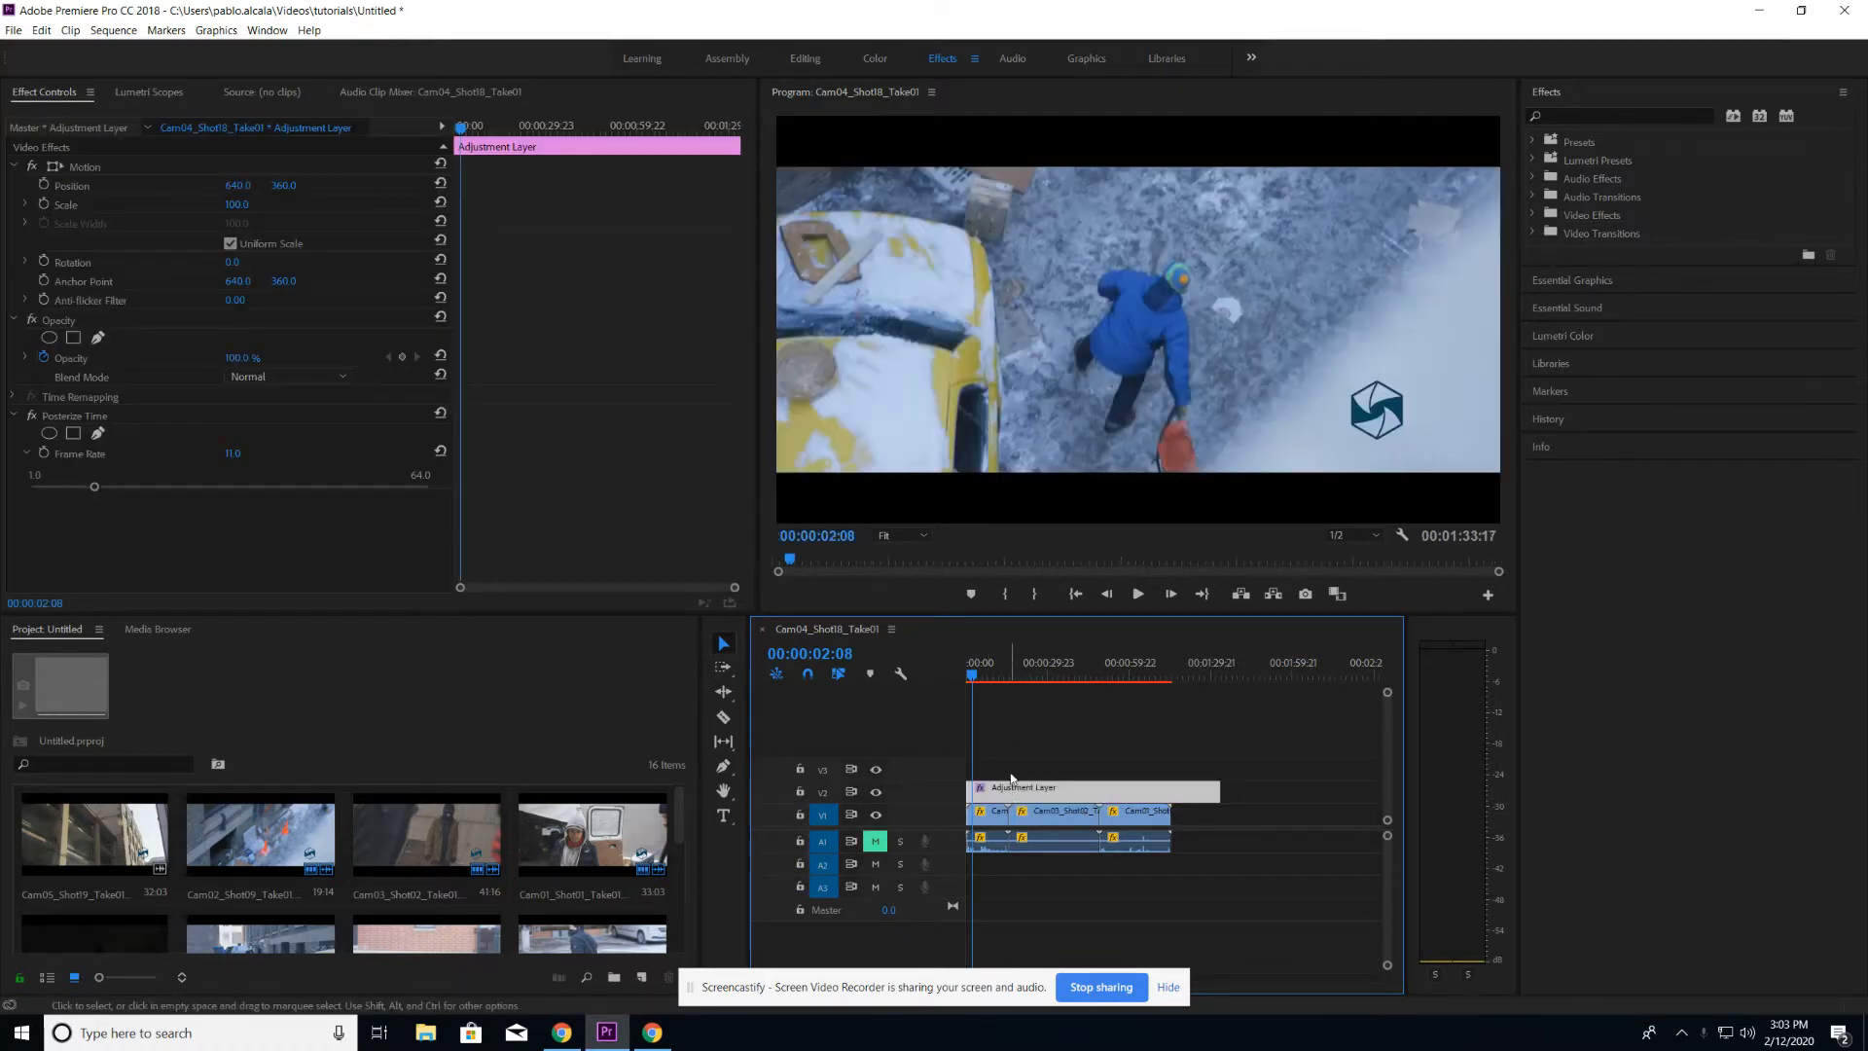
left_click(971, 674)
key("space")
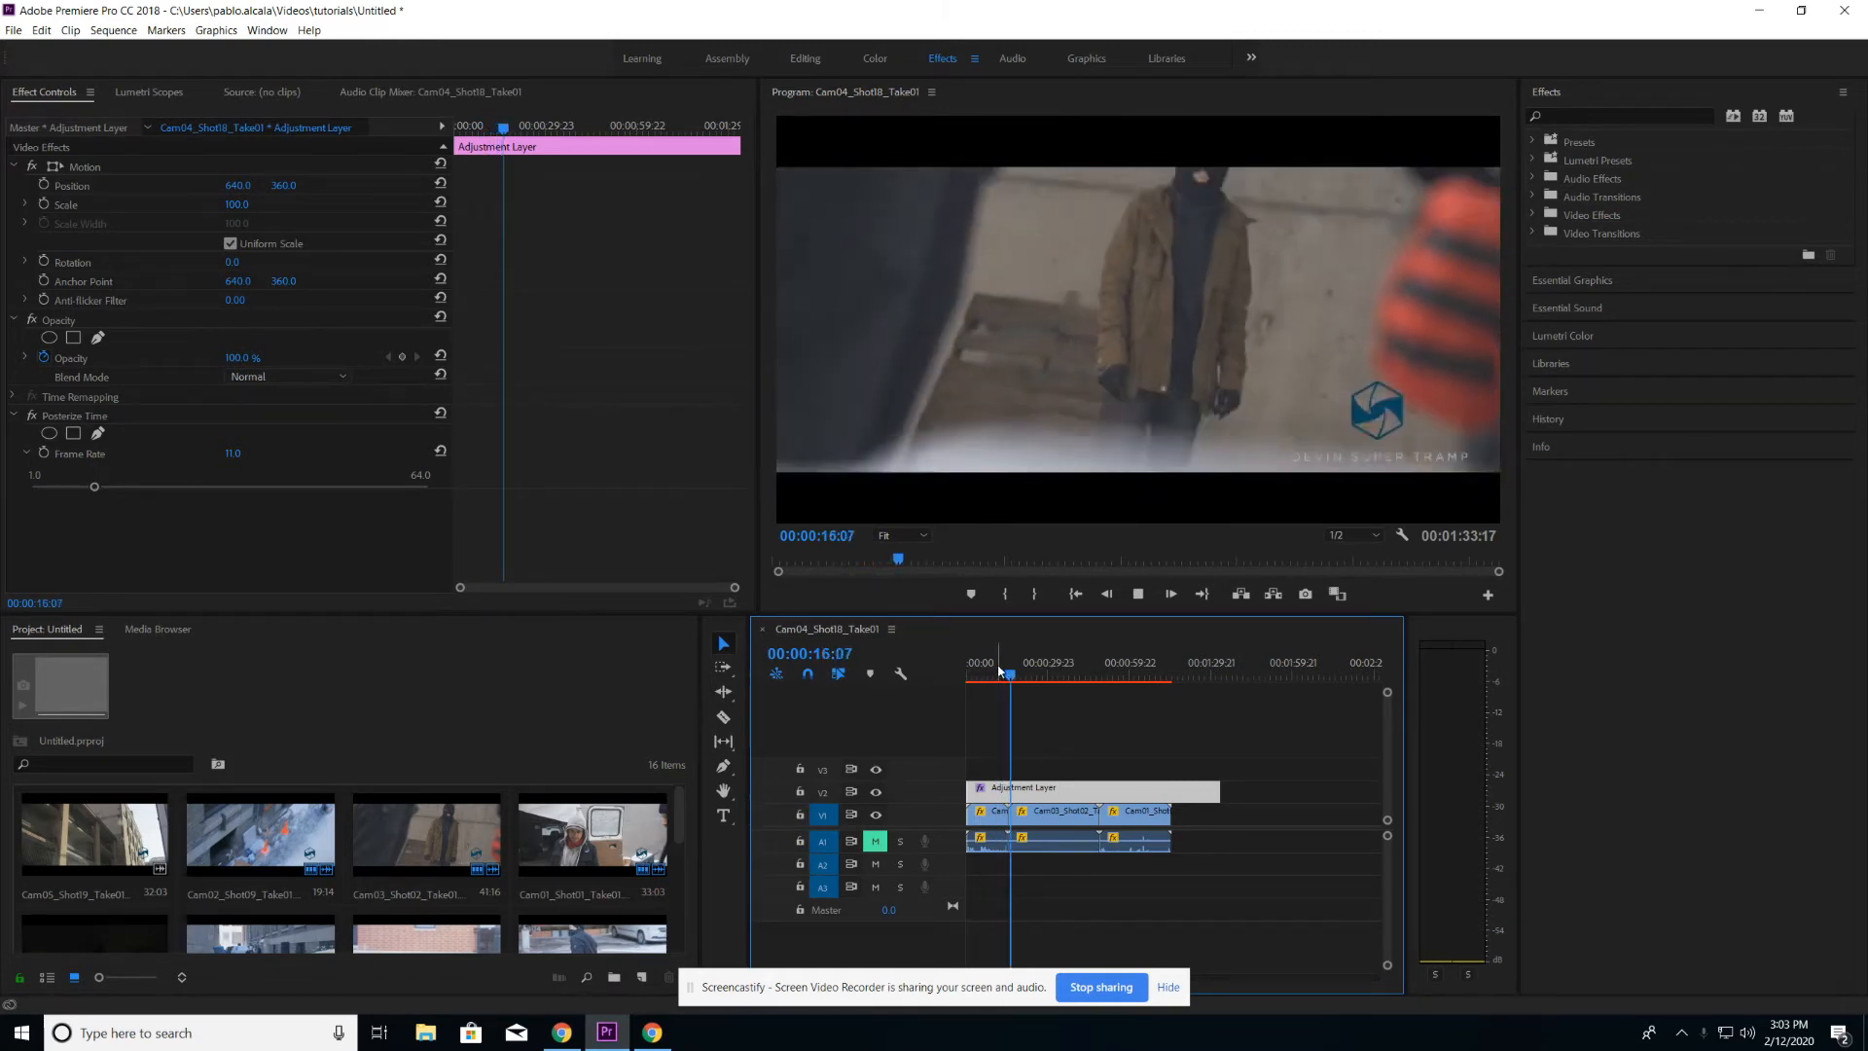
key("space")
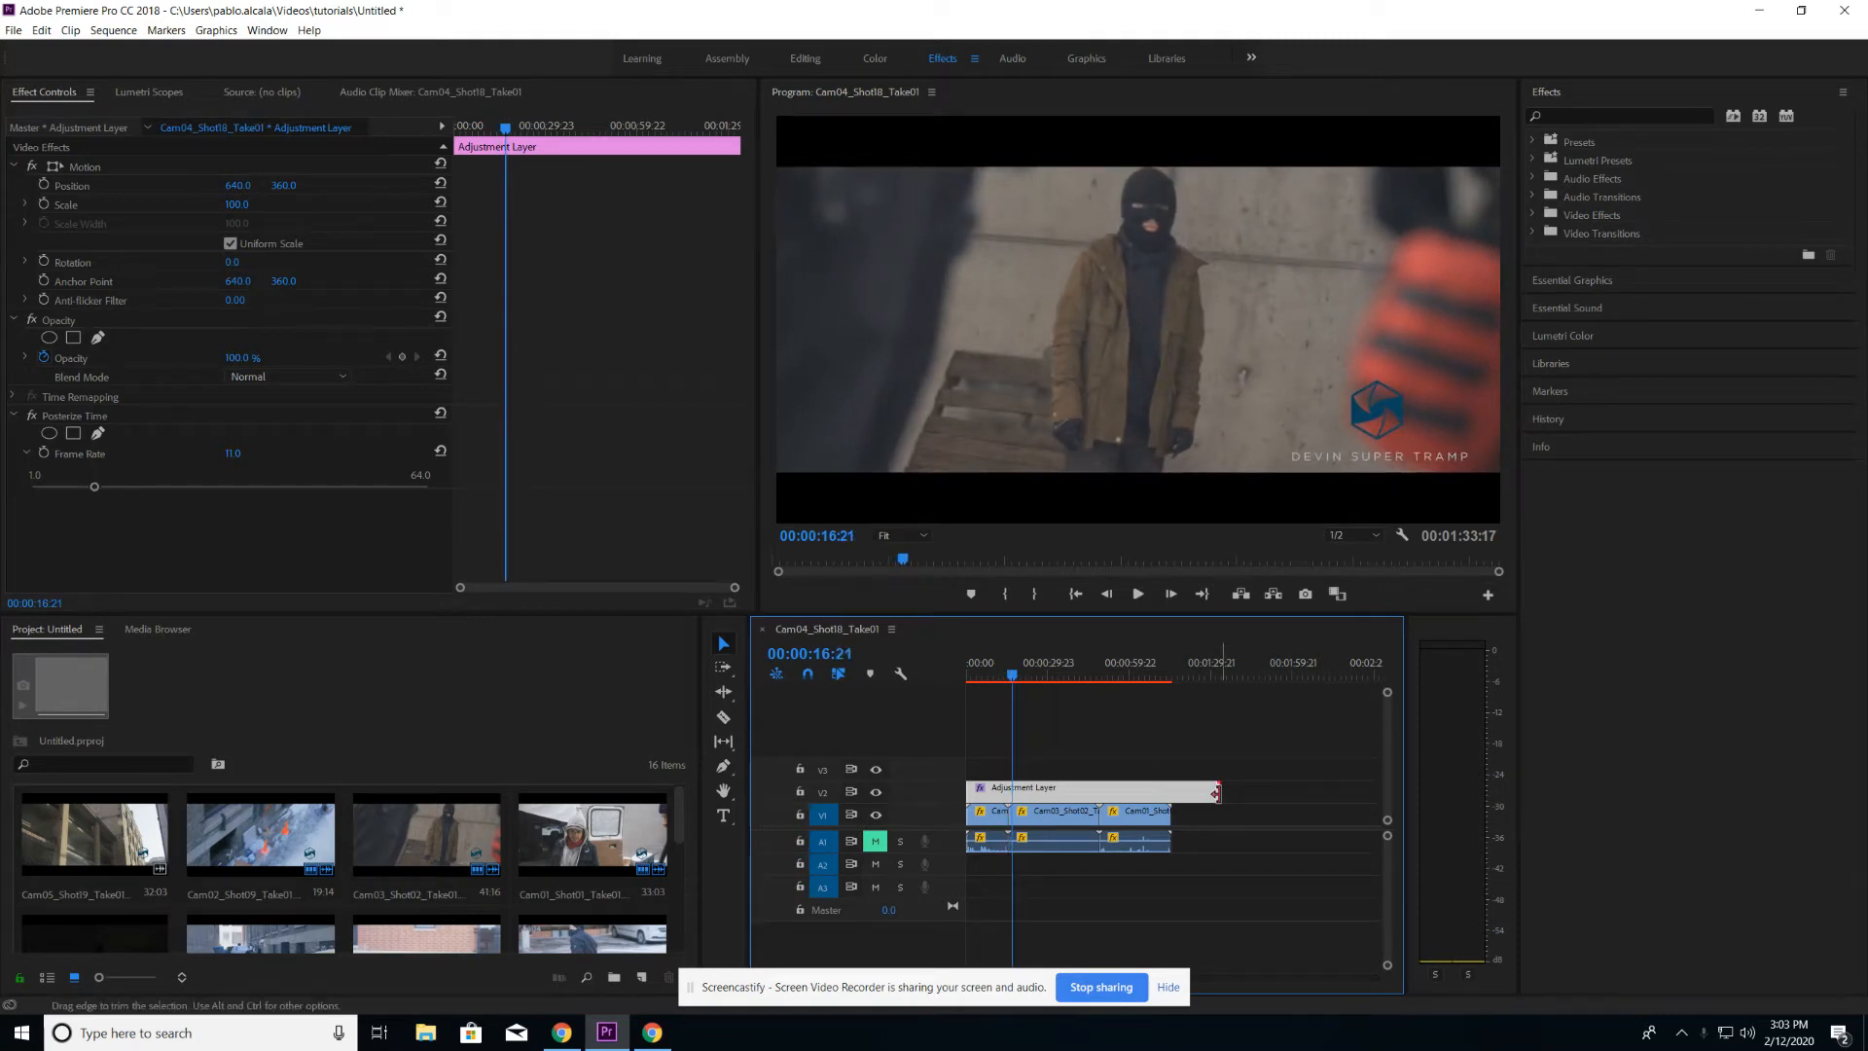
- Trim the adjustment layer's end to the end of the last clip below, check a later frame and hide the screen-sharing notice
left_click_drag(1216, 795, 1176, 789)
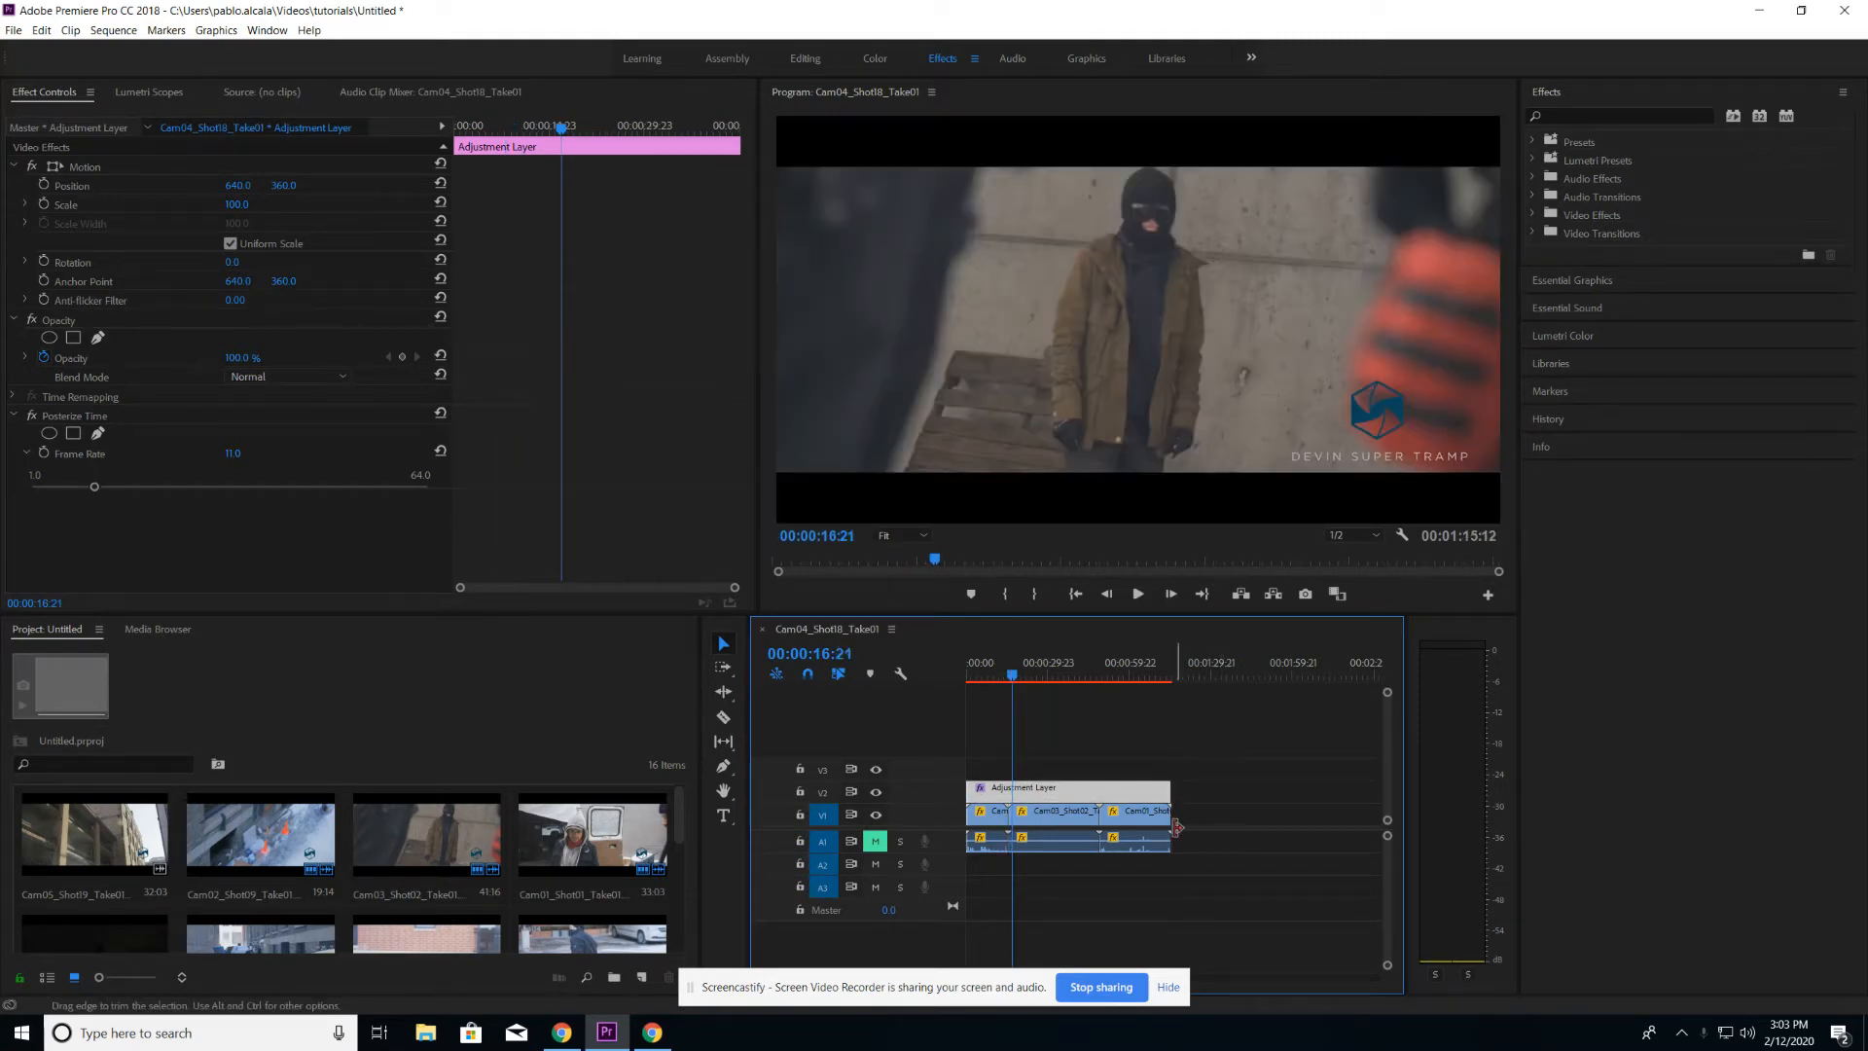
left_click_drag(1013, 671, 1067, 673)
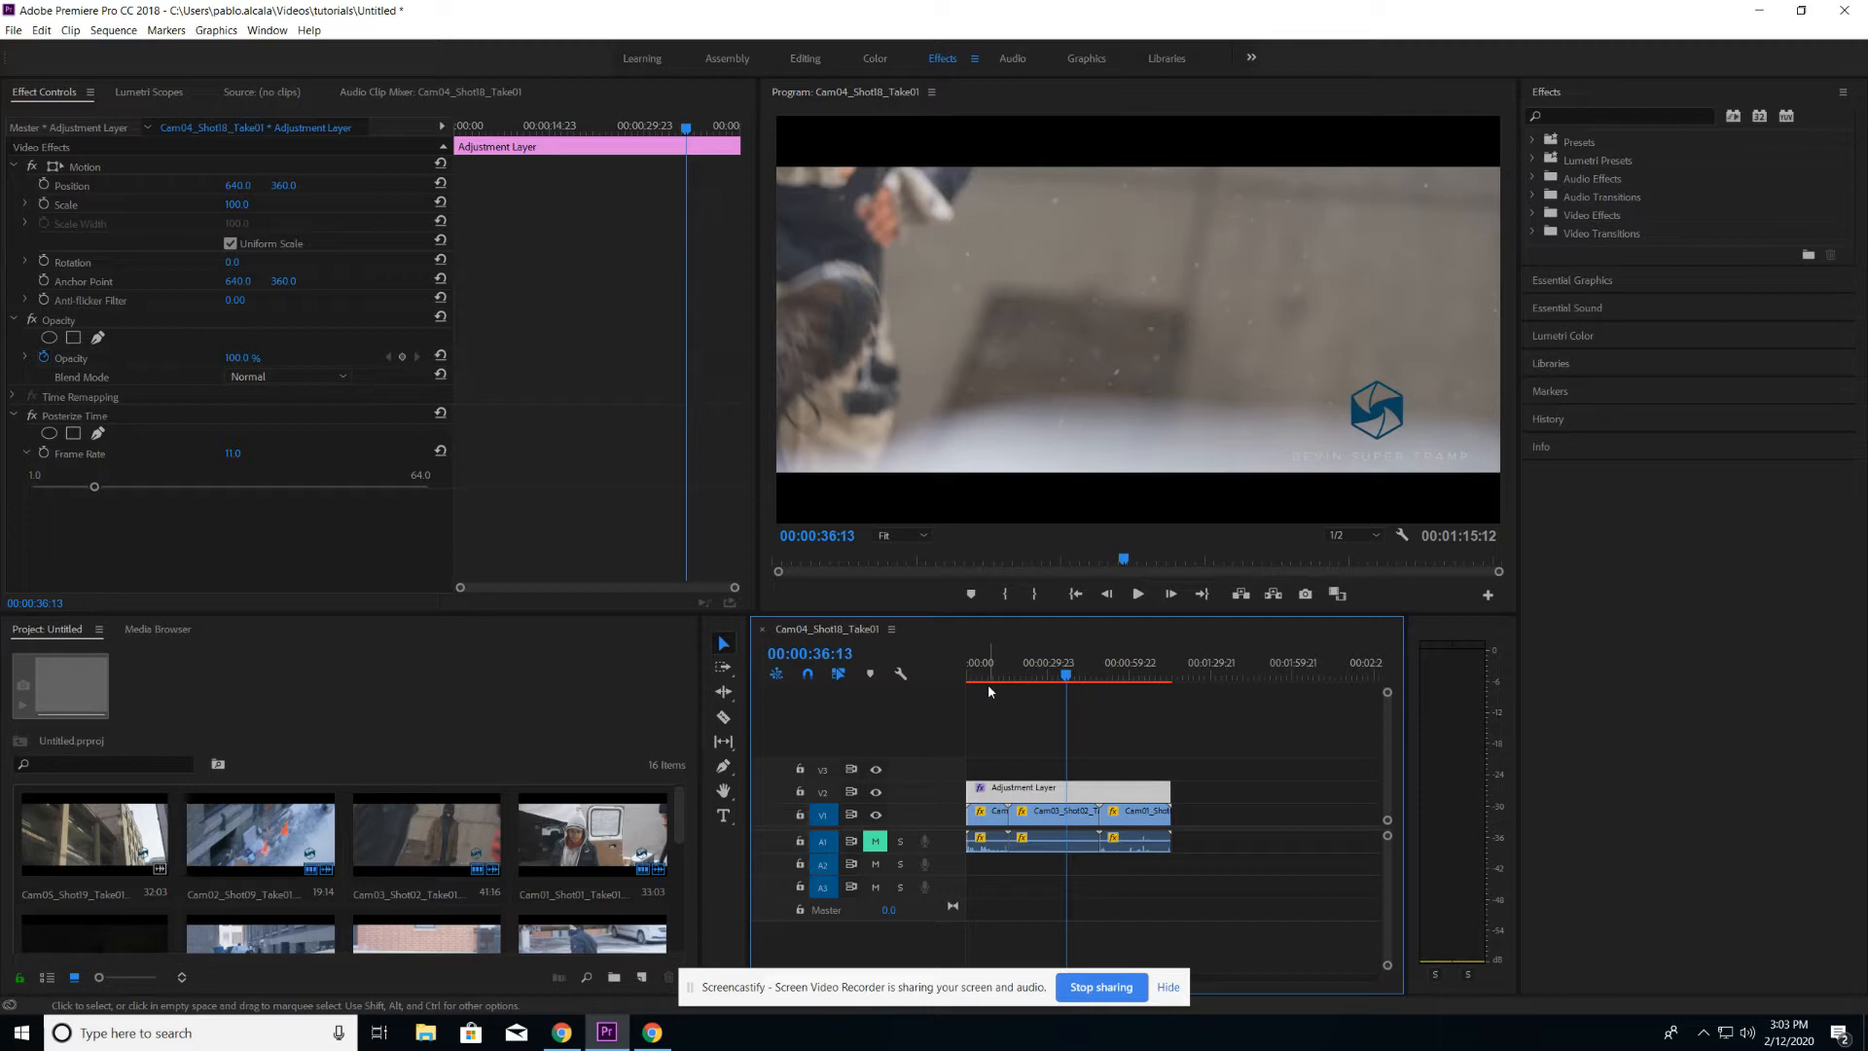
left_click(1161, 986)
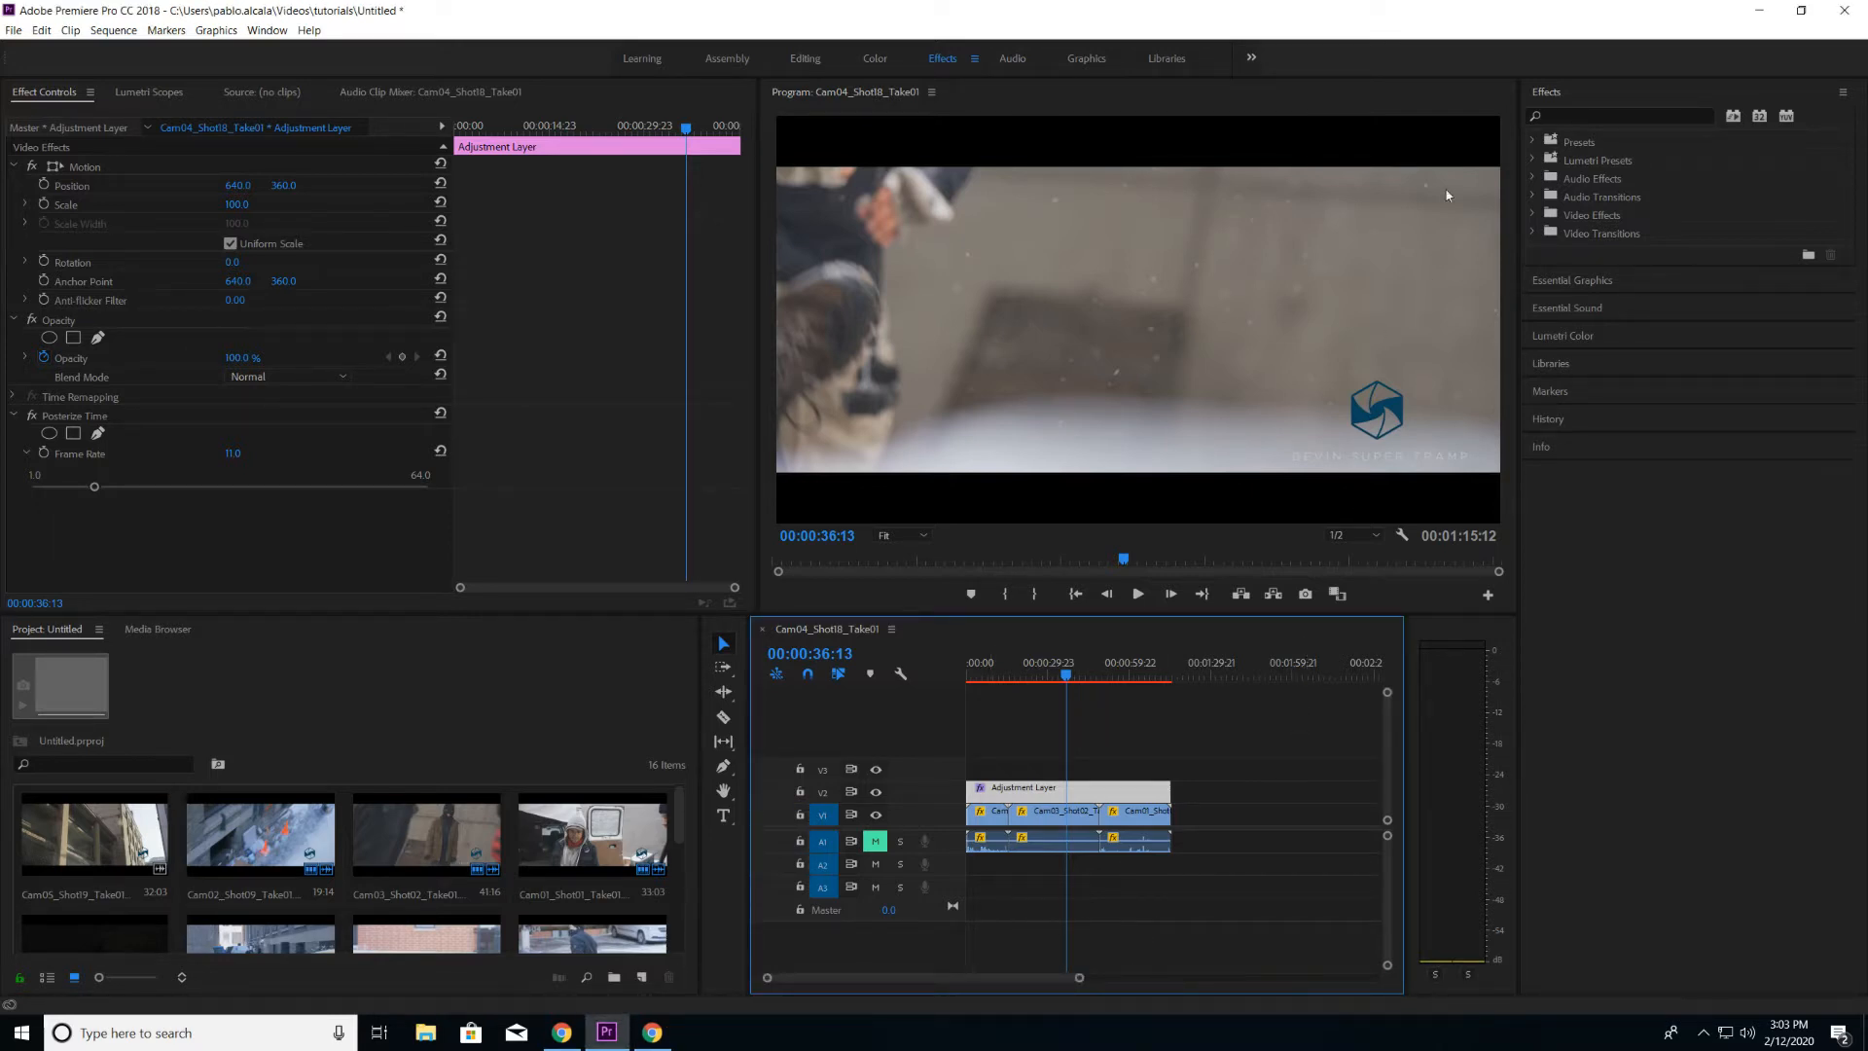
- Widen the effects browser and look through the Monochrome, Filmstocks and Technical groups of Lumetri Presets
left_click(1534, 159)
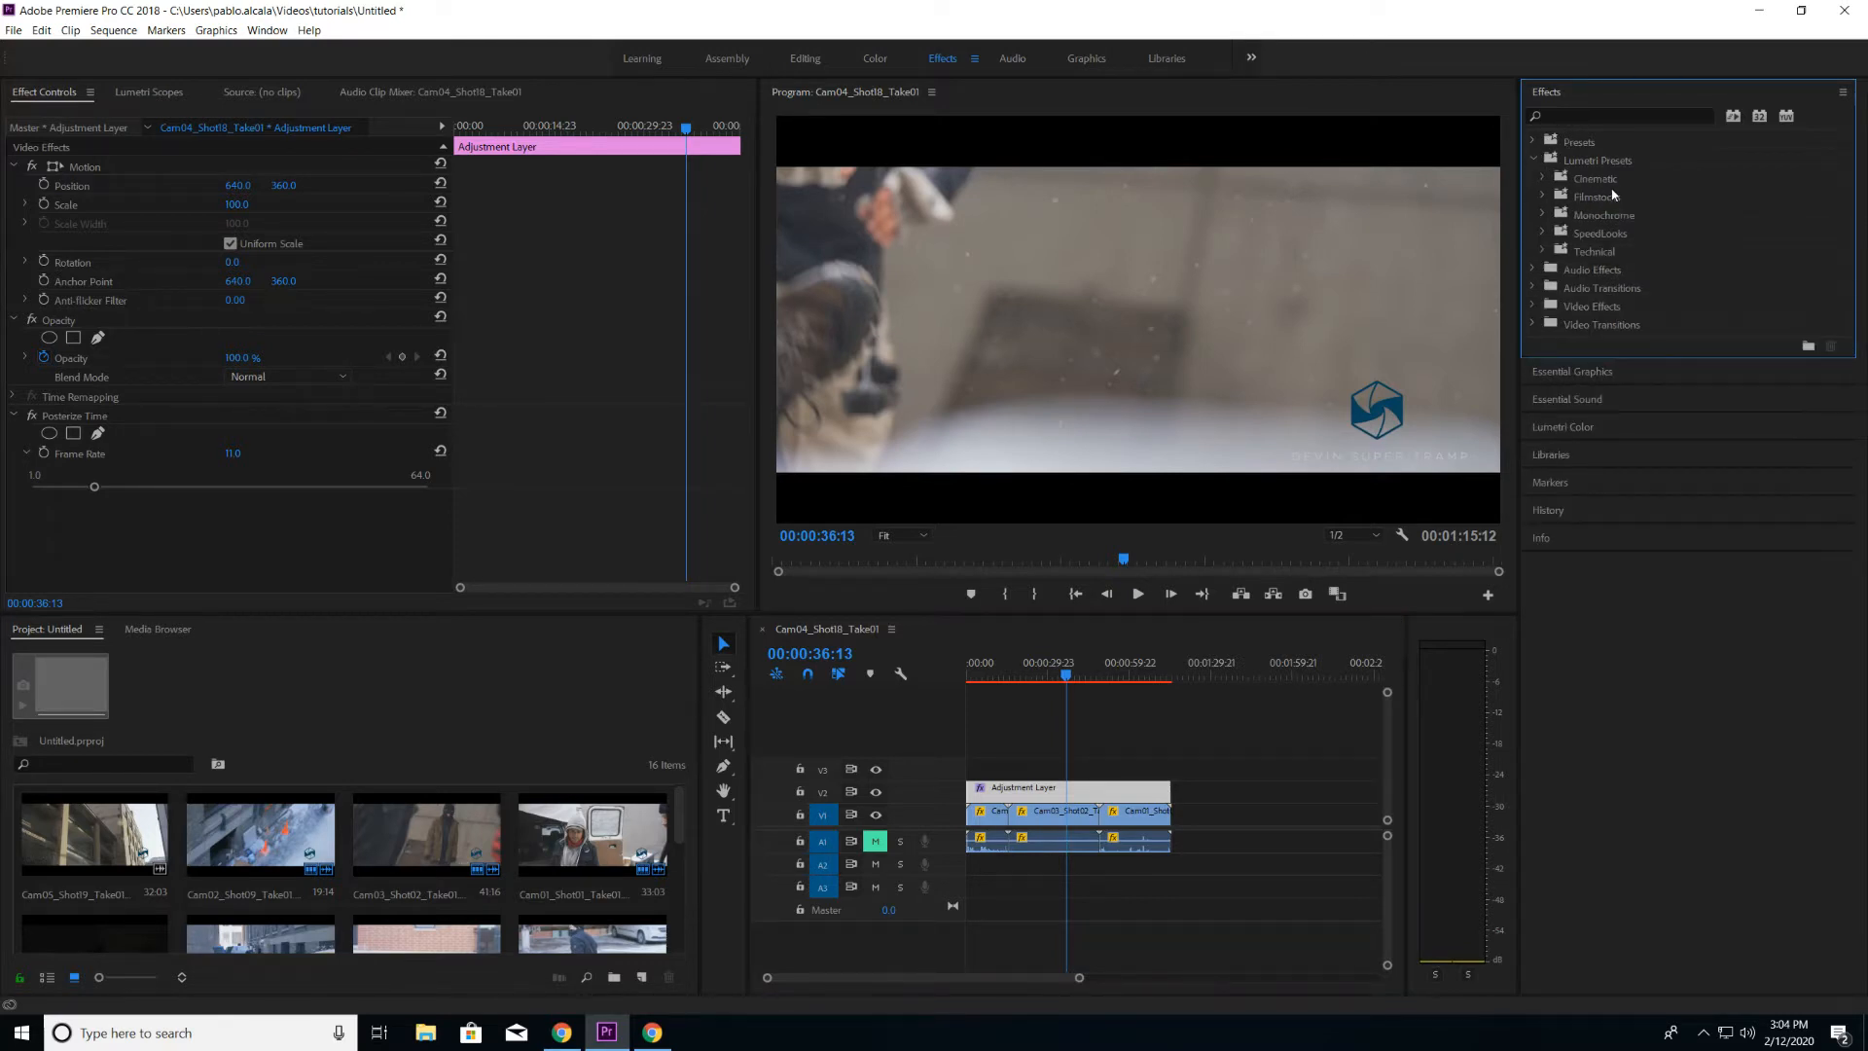
left_click(1542, 214)
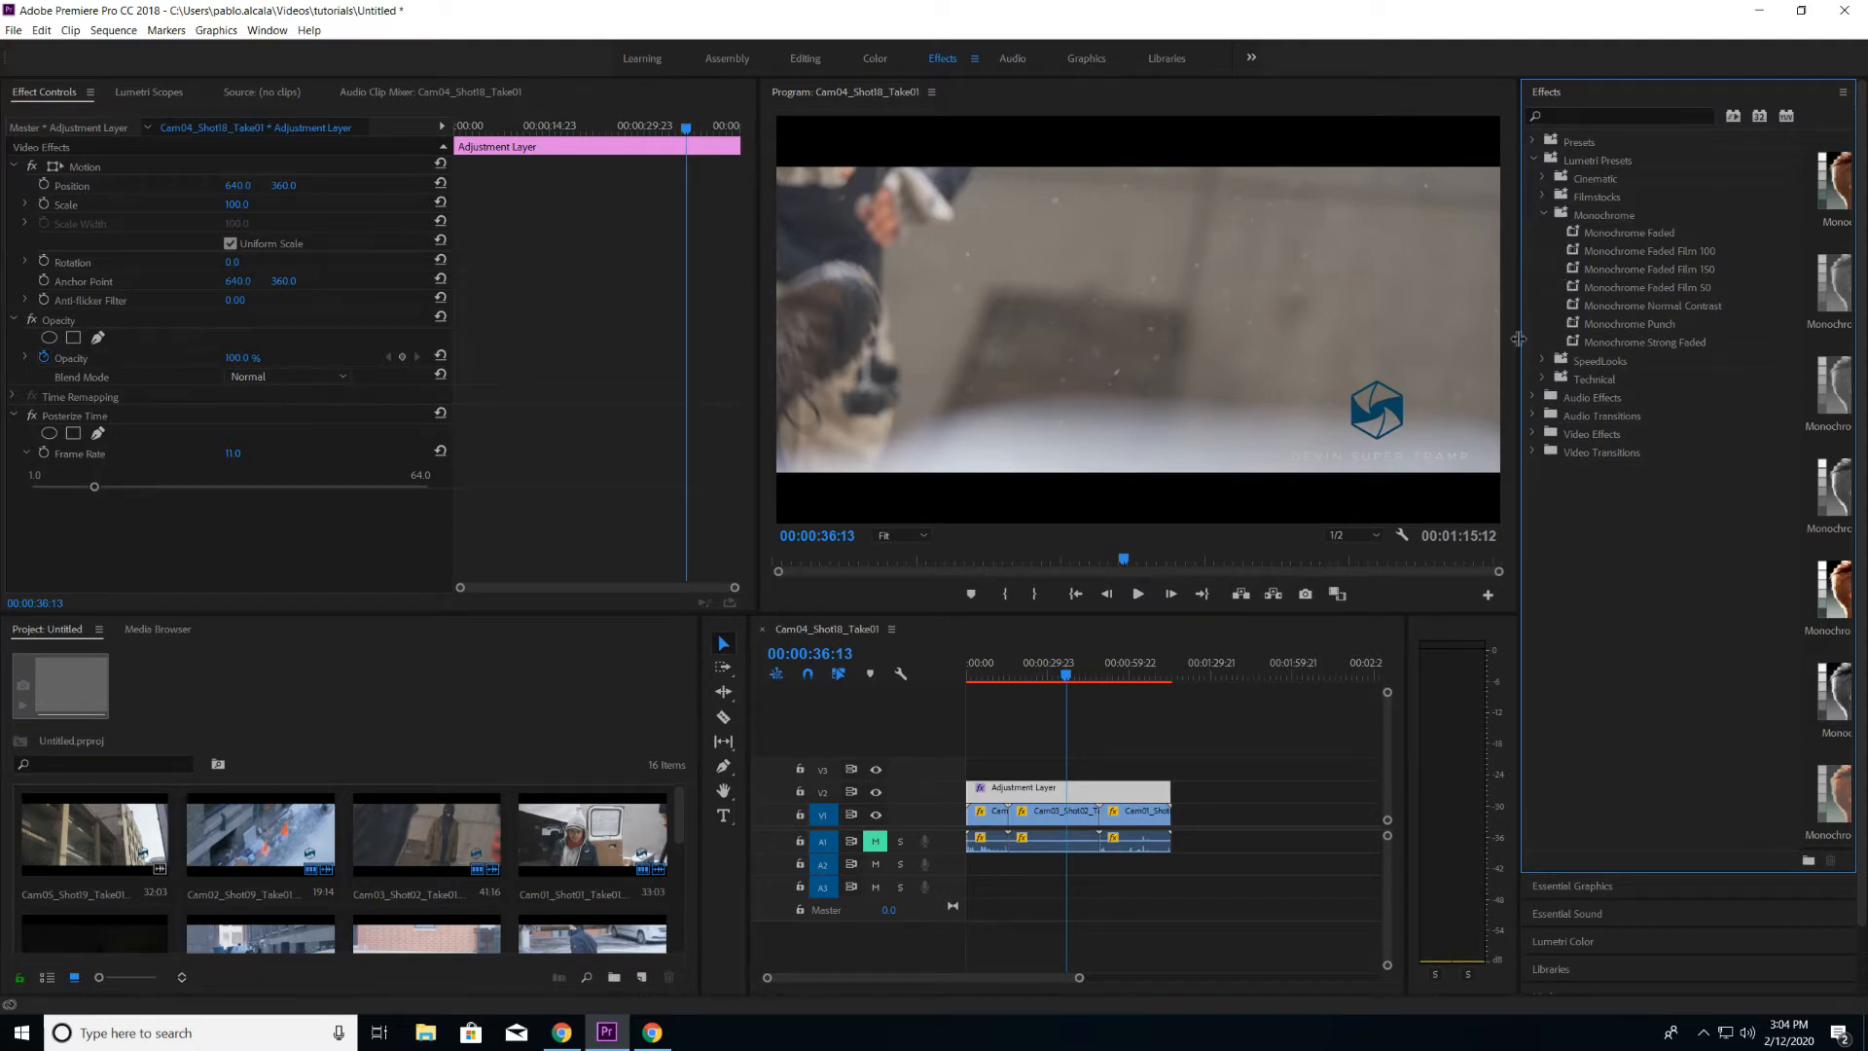
left_click_drag(1516, 338, 1259, 364)
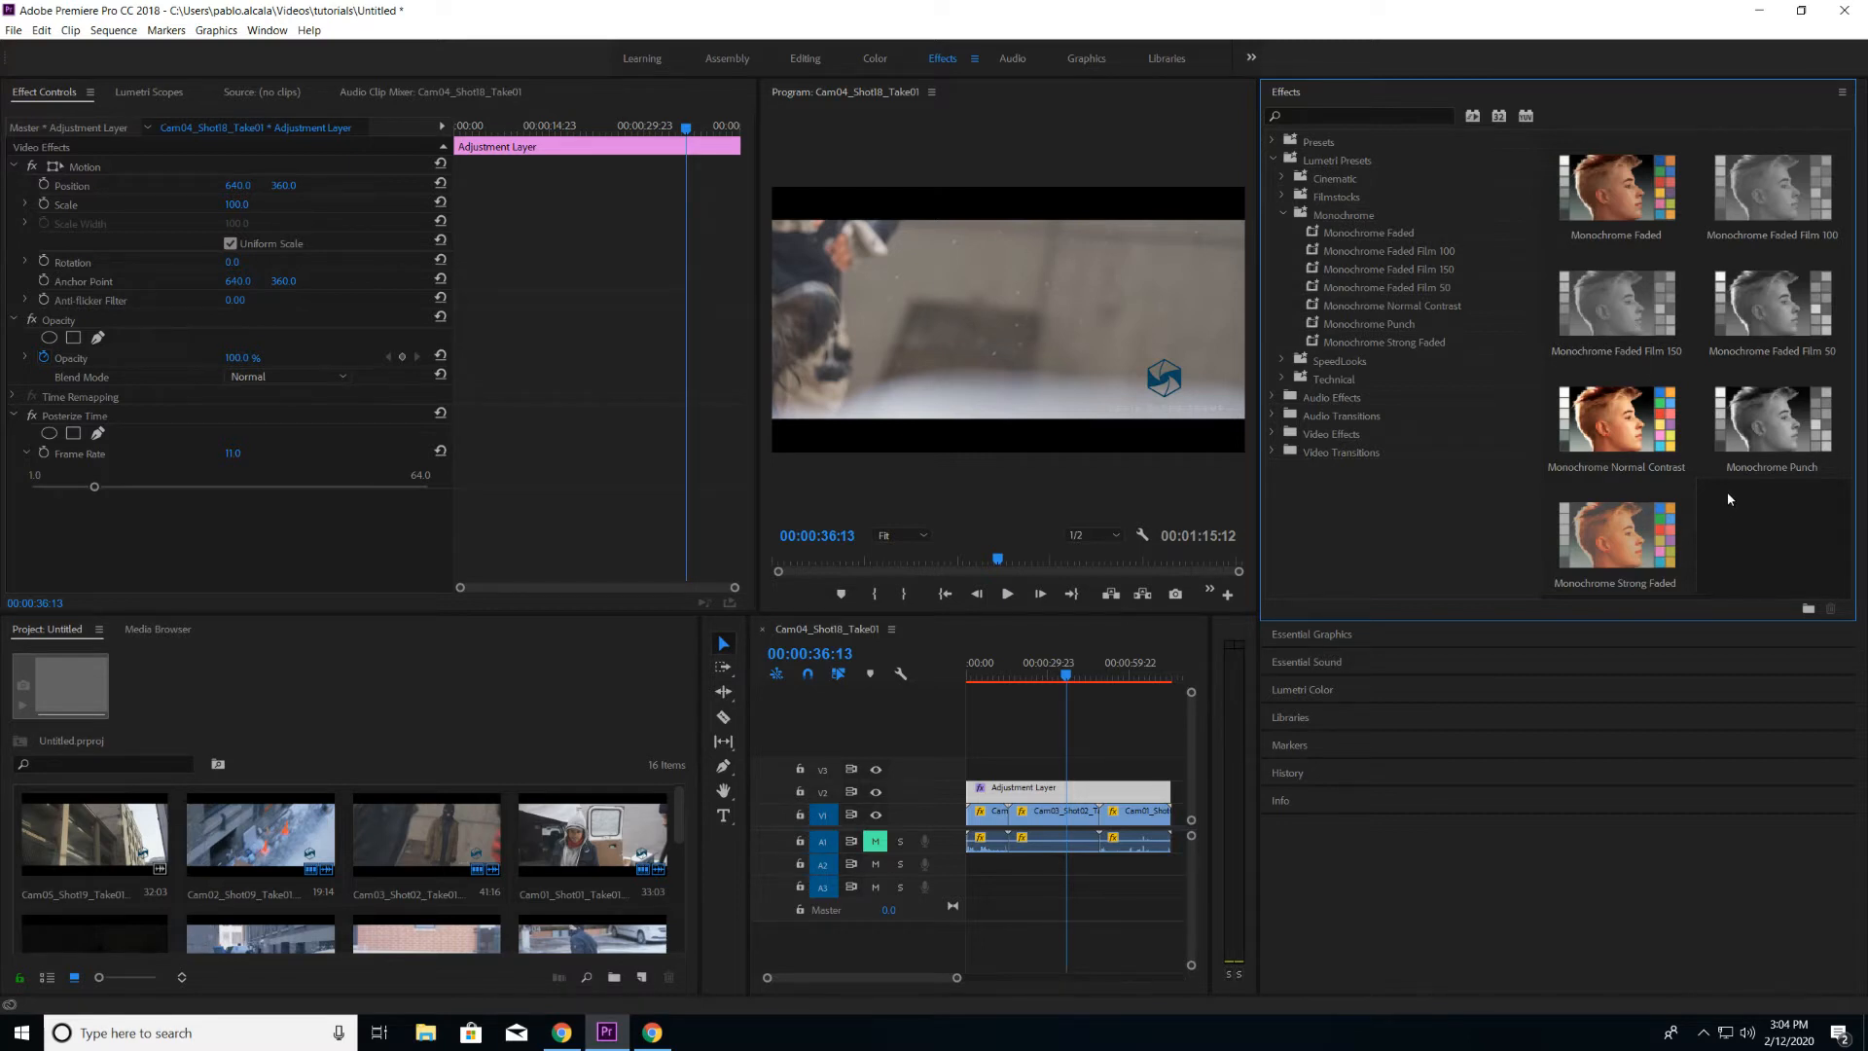
left_click(1285, 212)
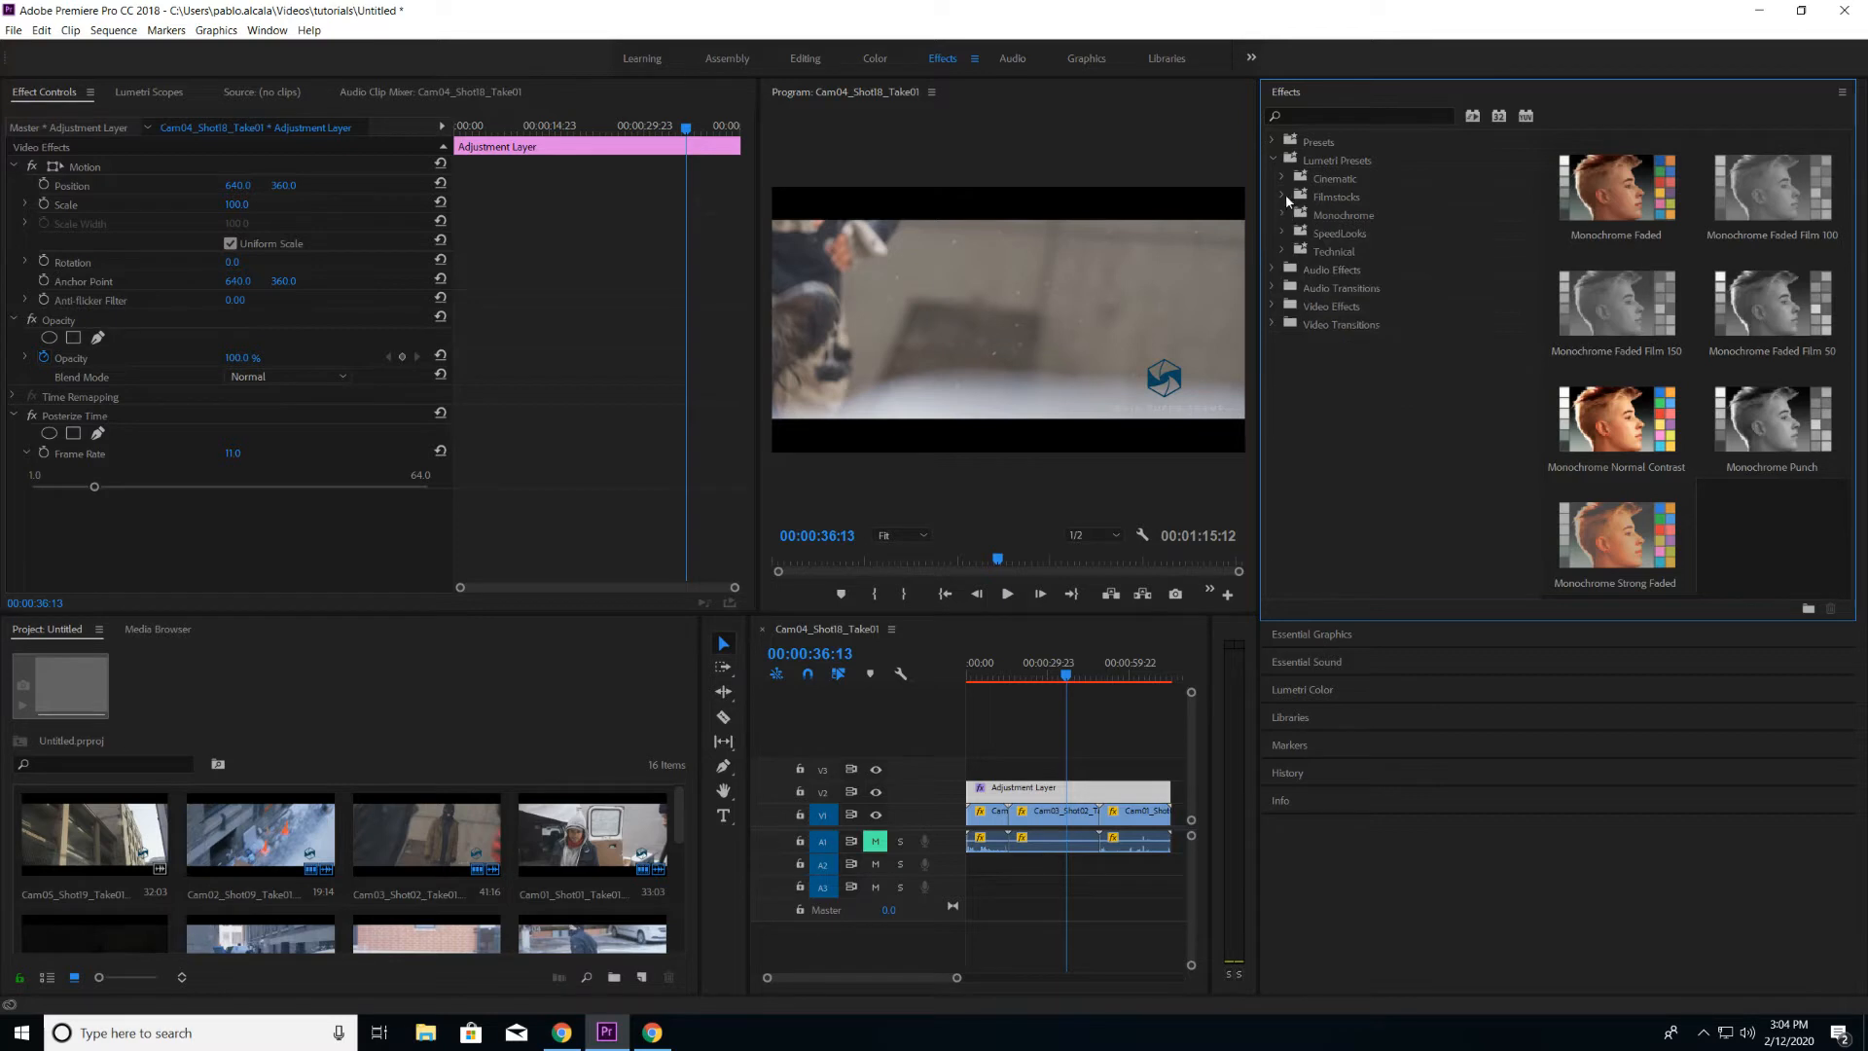
left_click(1282, 196)
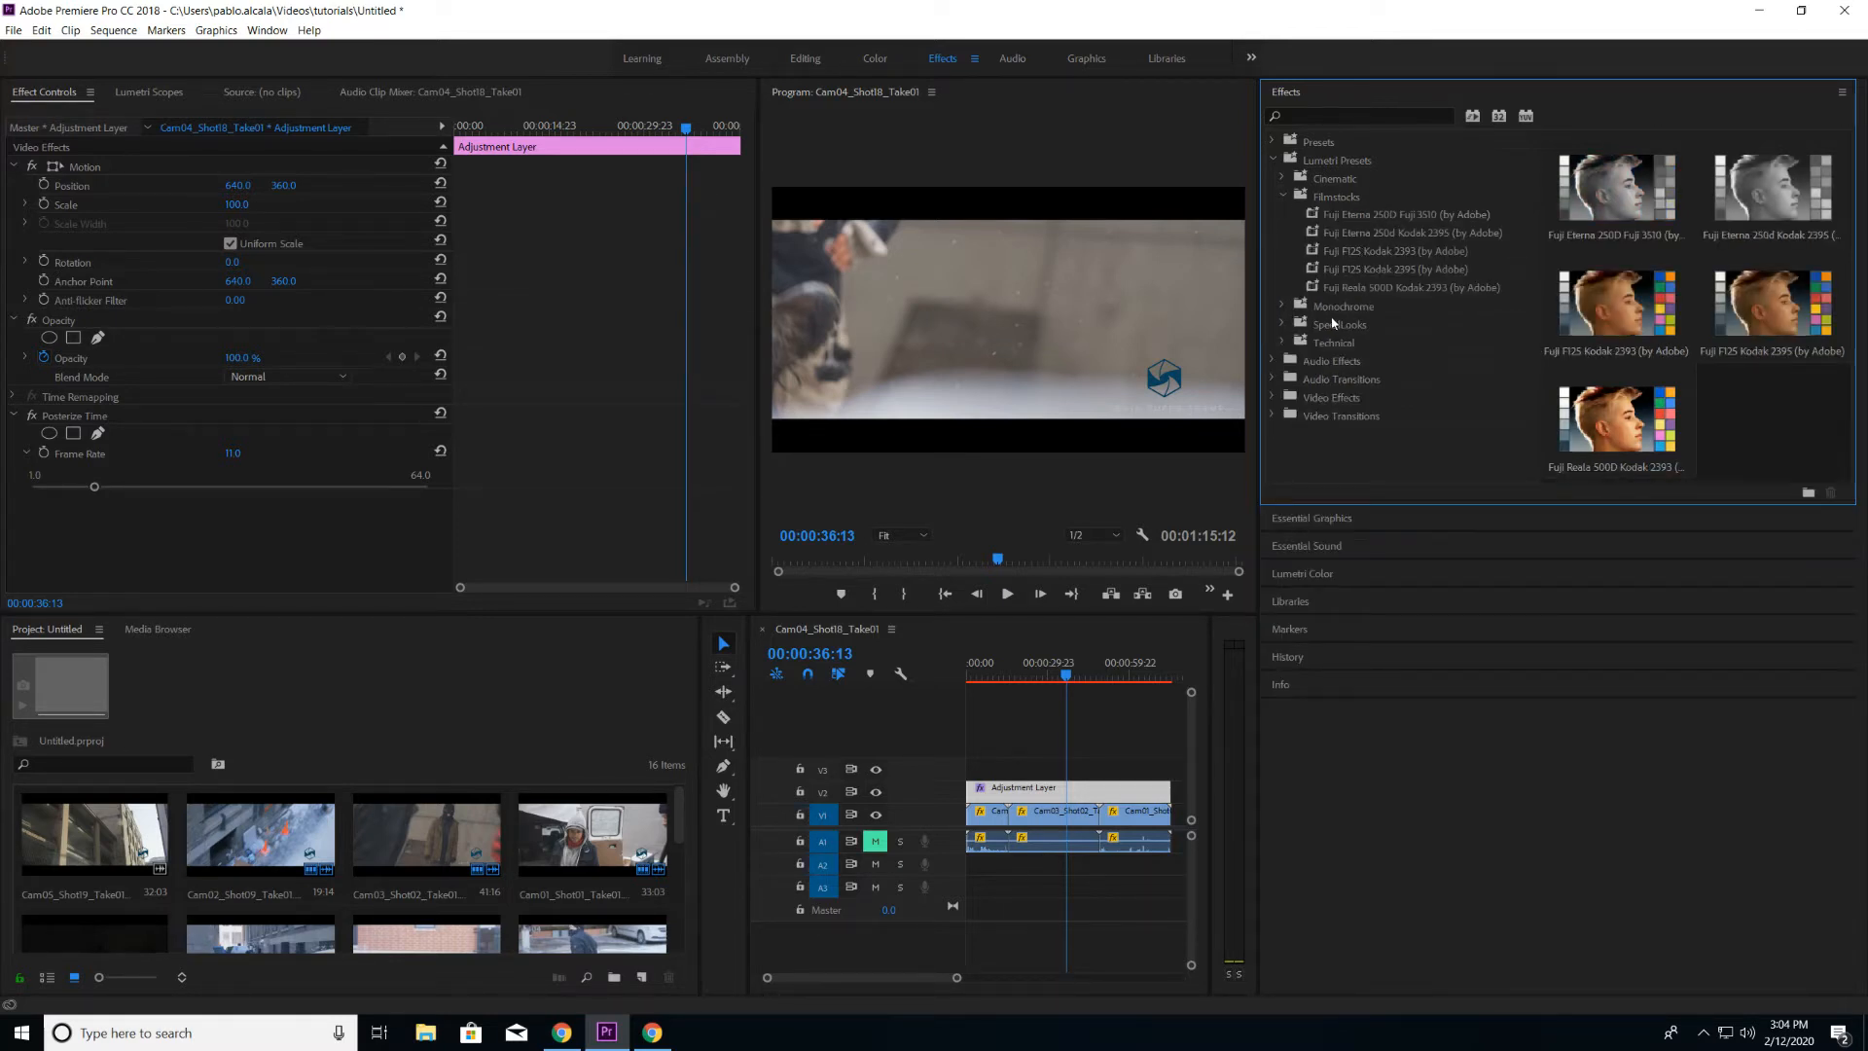
left_click(1282, 340)
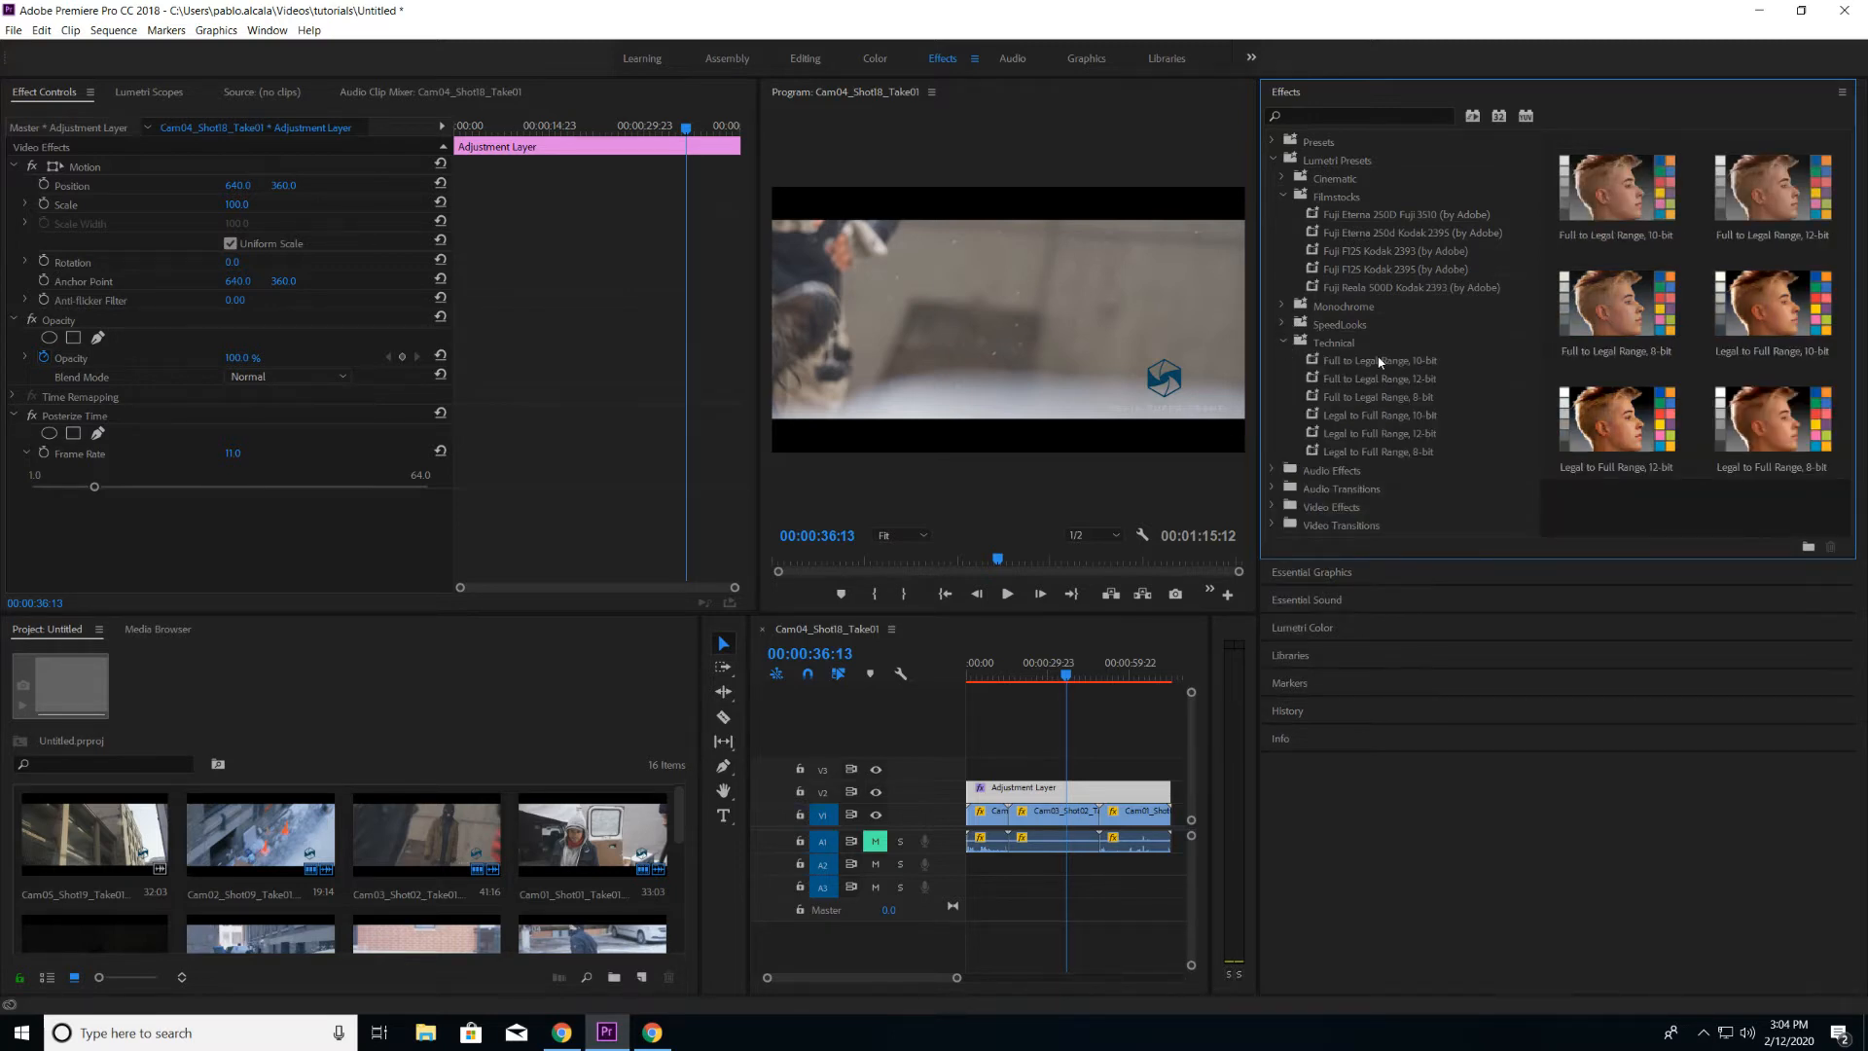
- Apply the SL Noir Tri-X (Universal) preset from the SpeedLooks Universal presets to the adjustment layer
left_click(1285, 324)
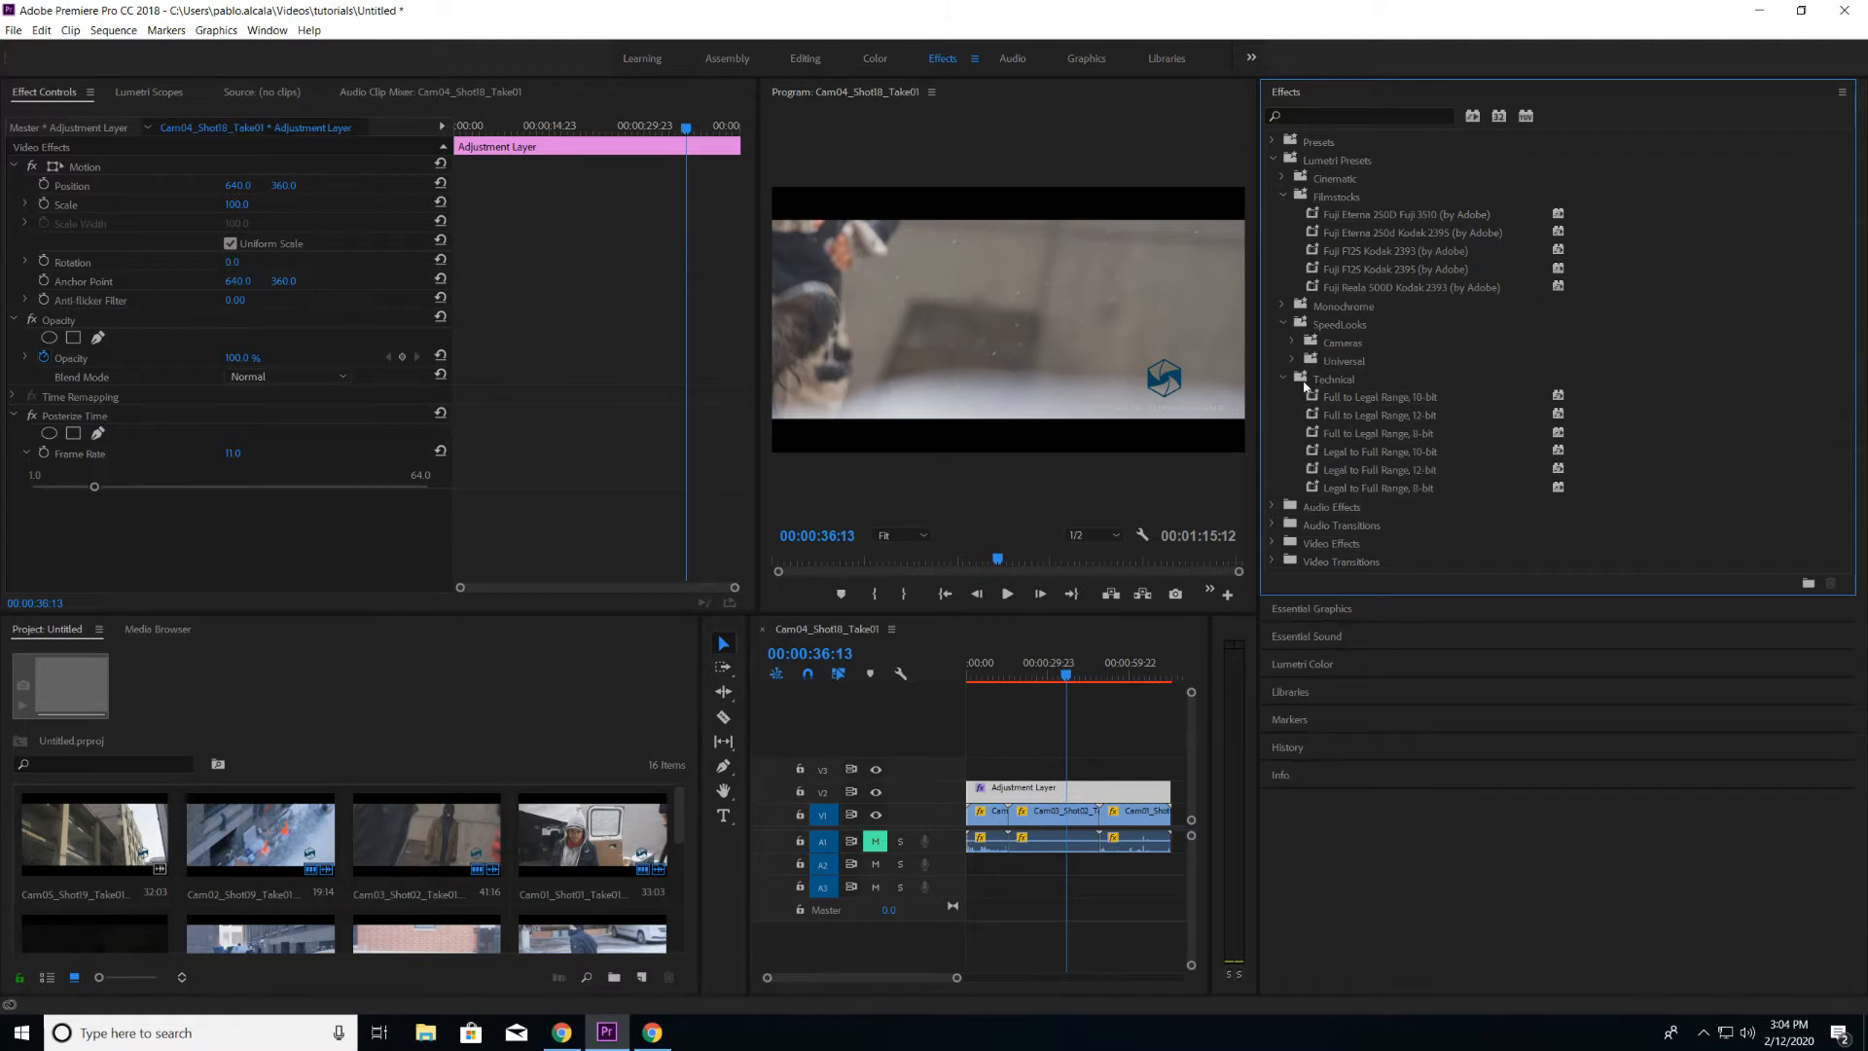
left_click(1294, 361)
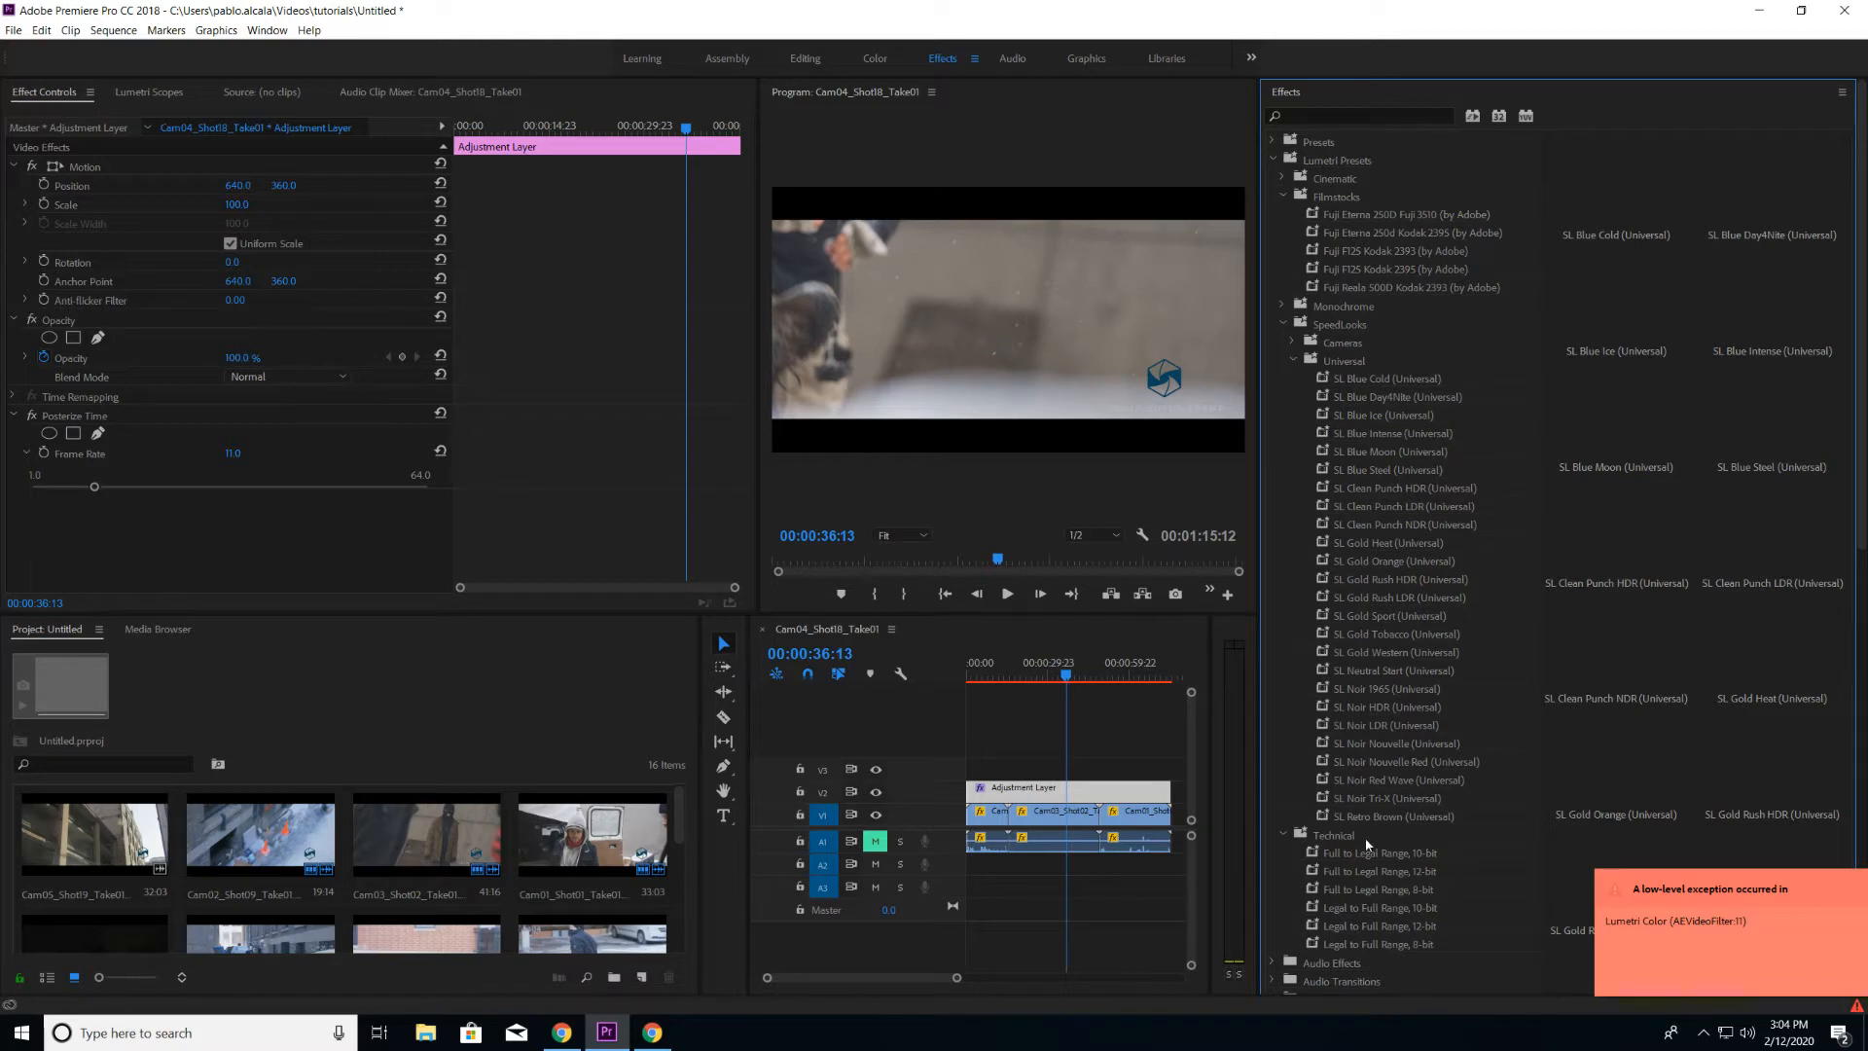
left_click(1368, 798)
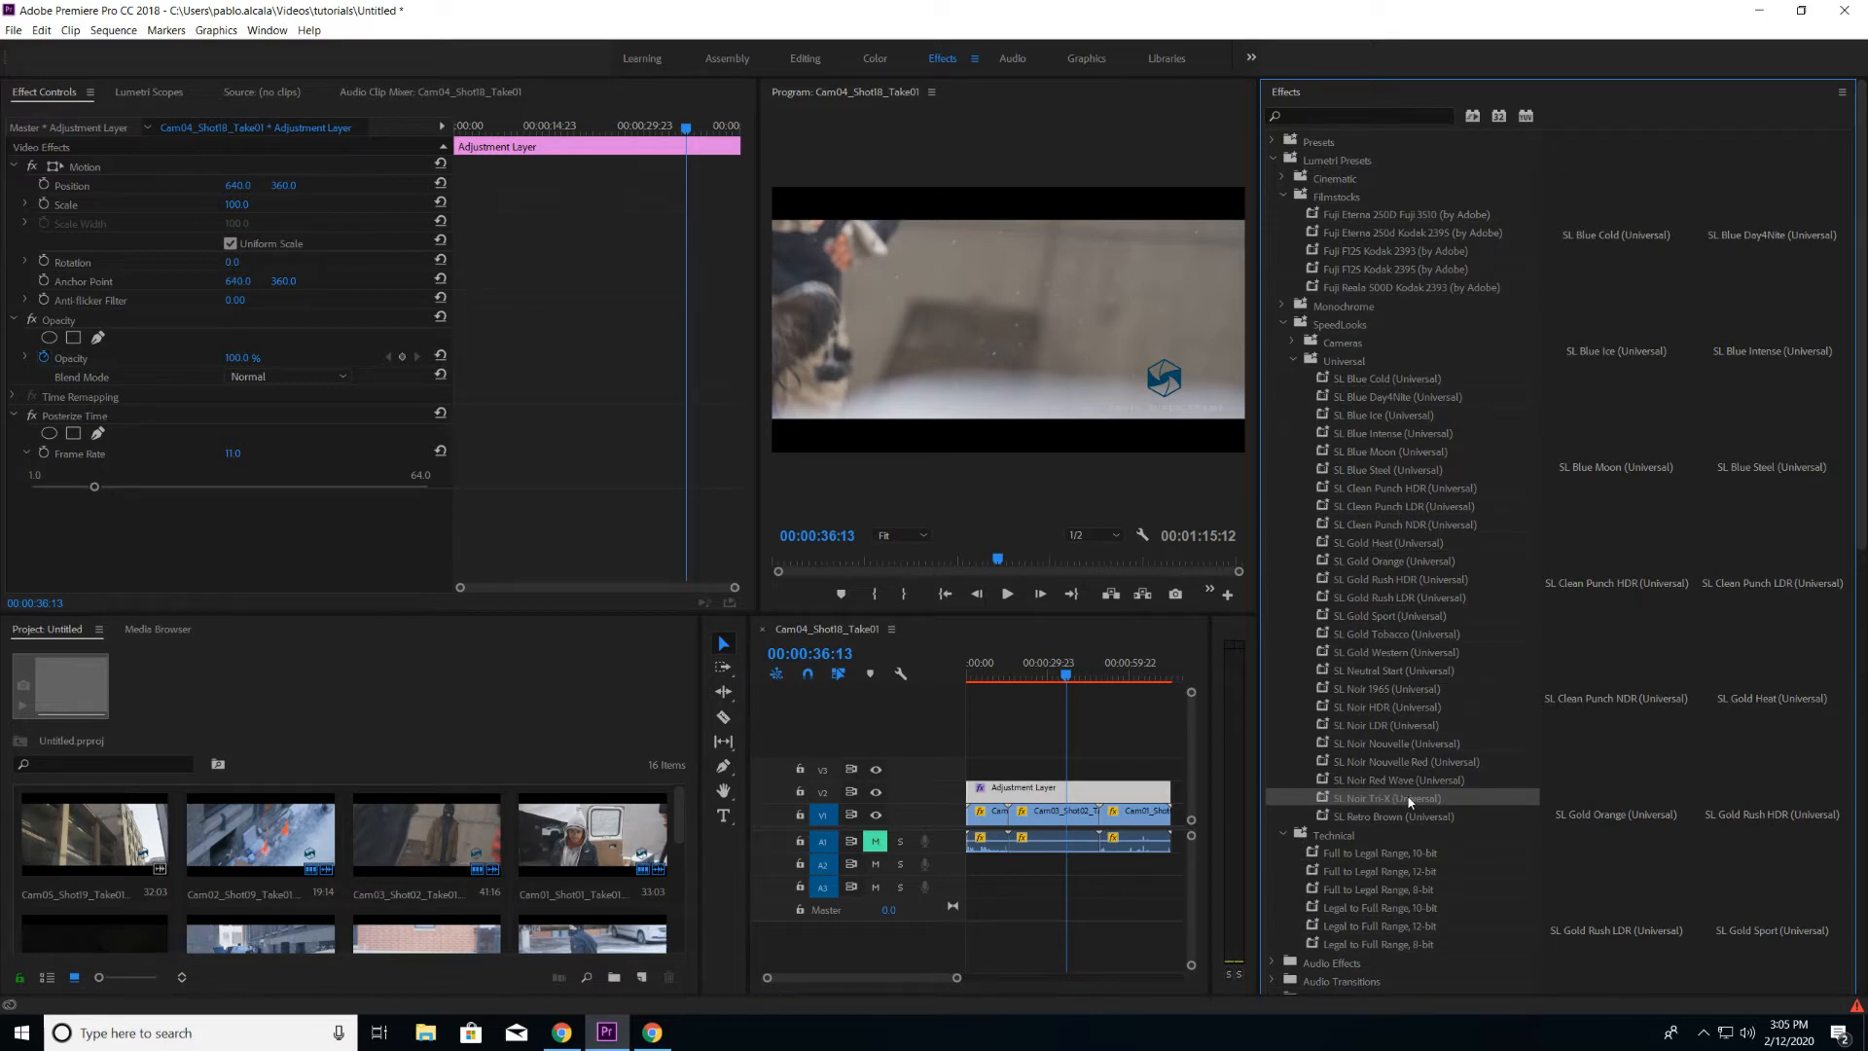
left_click_drag(1399, 796, 1087, 794)
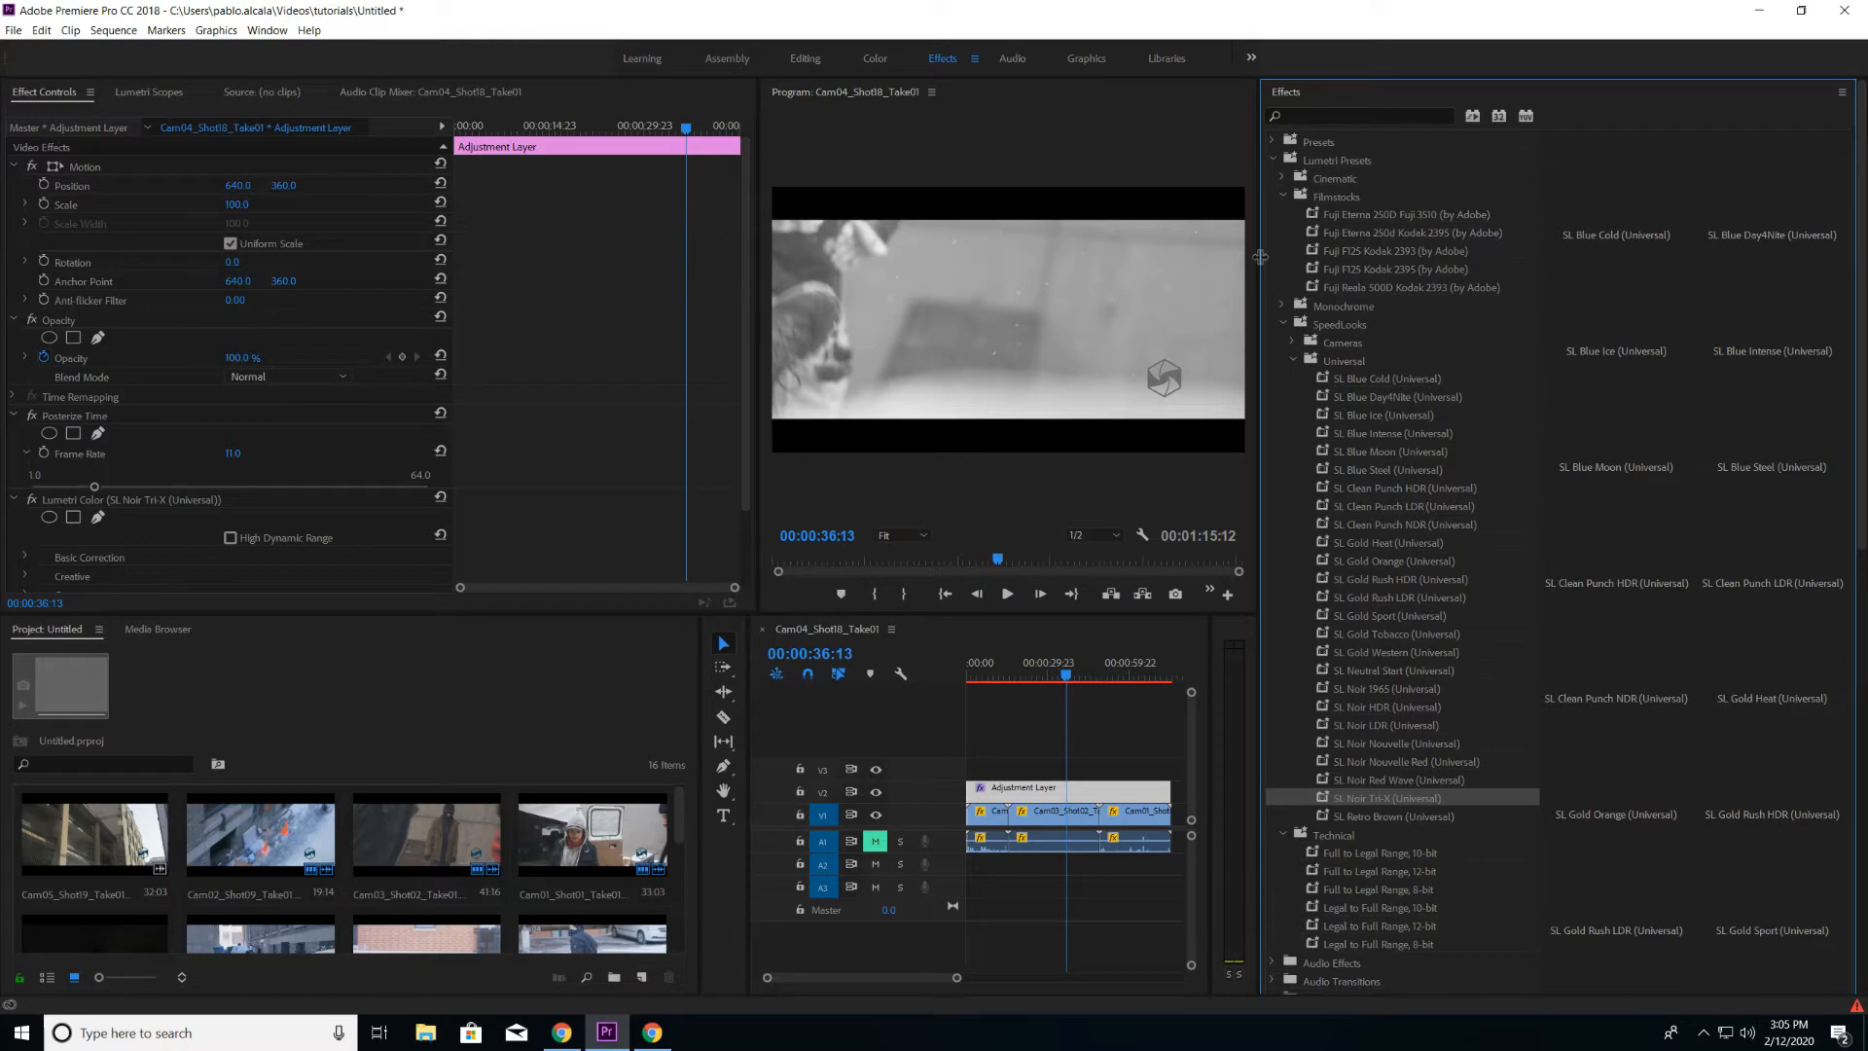
- Narrow the effects browser to enlarge the video preview, collapse the Lumetri Presets and scrub to about 23 seconds
left_click_drag(1256, 255, 1731, 255)
mouse_move(1783, 336)
left_mouse_down()
mouse_move(1800, 336)
mouse_move(1756, 343)
left_mouse_up()
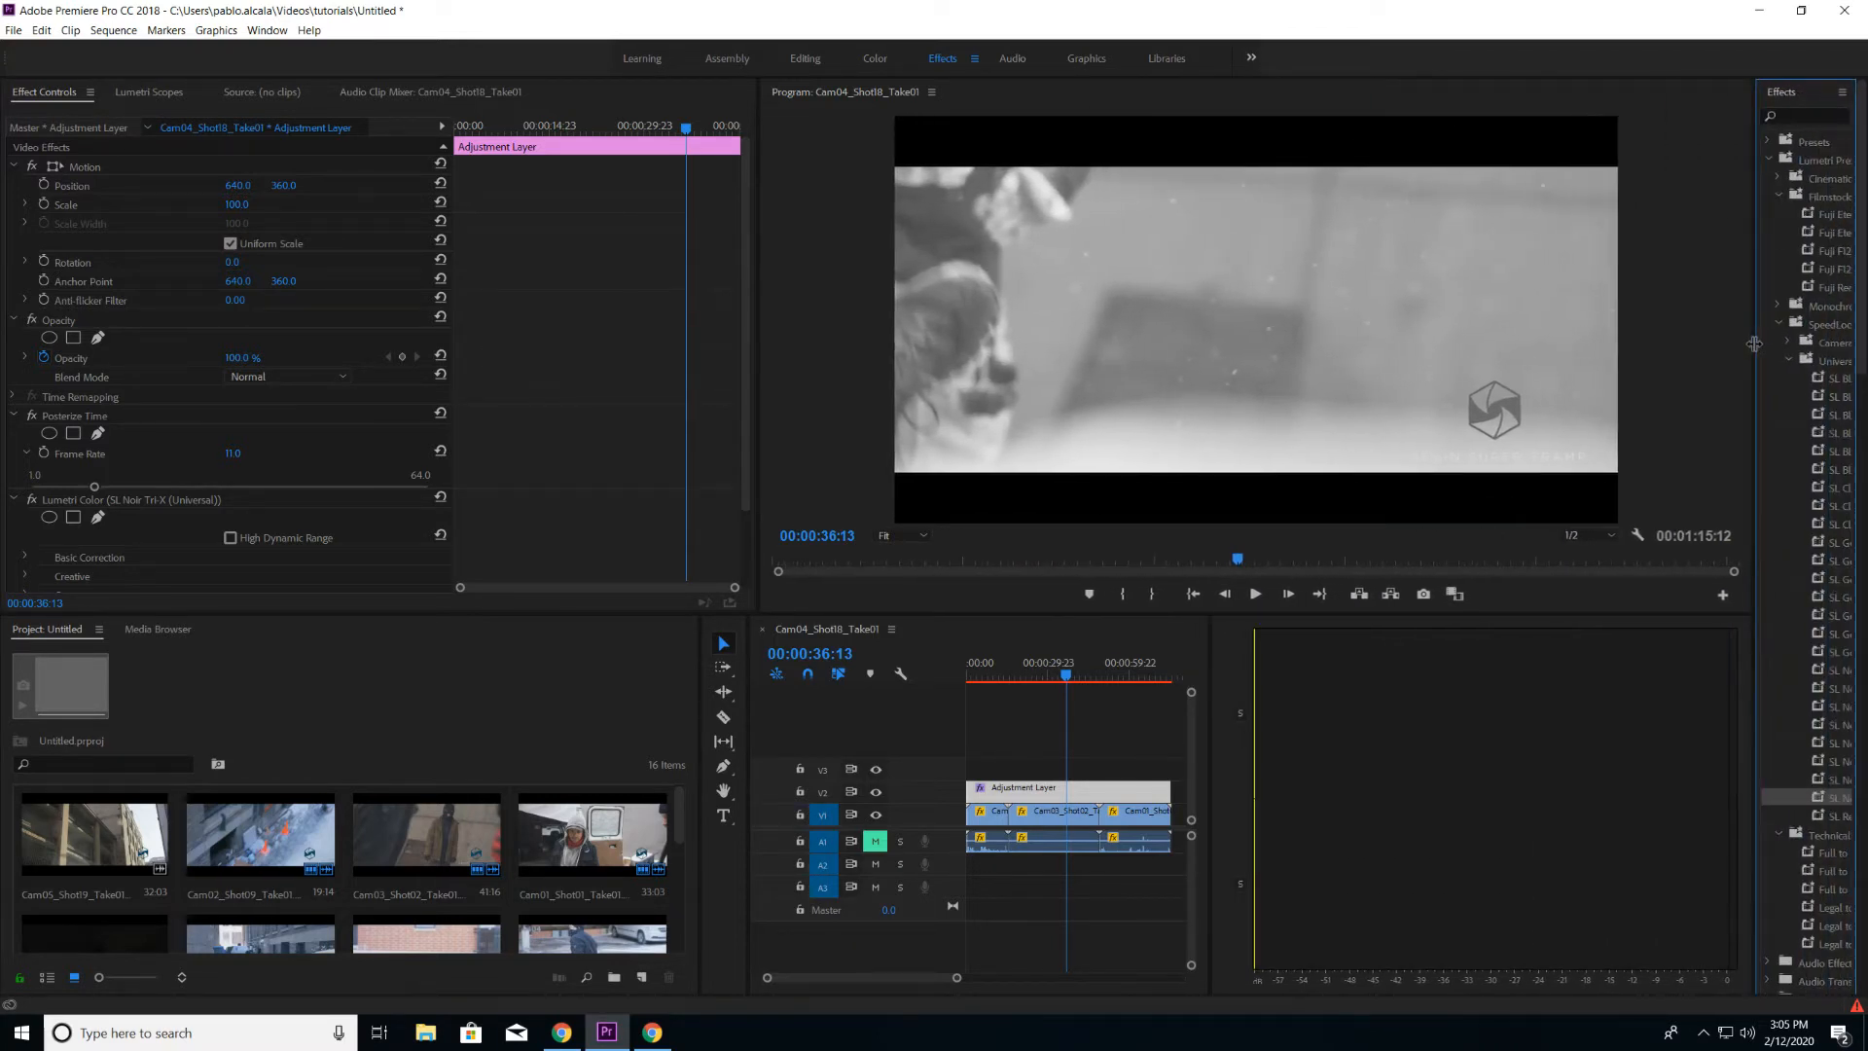
left_click(1771, 161)
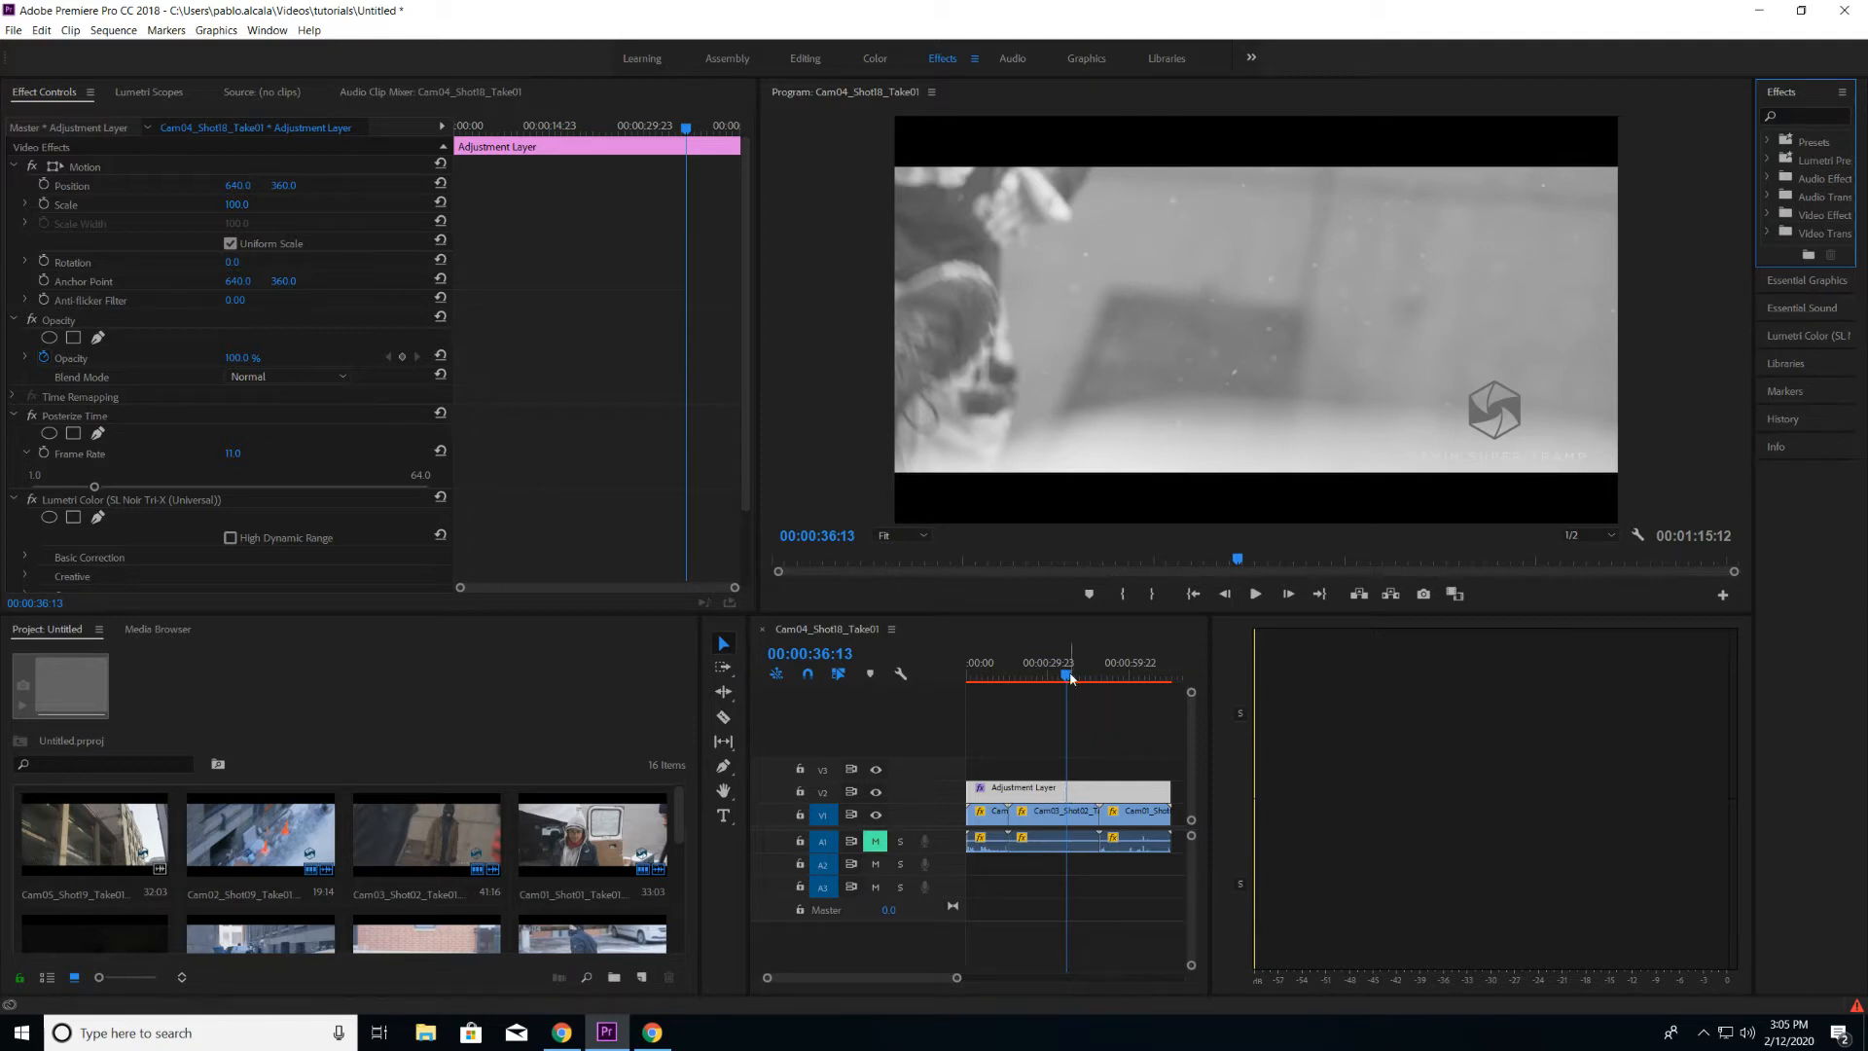
mouse_move(1012, 674)
left_mouse_down()
mouse_move(943, 671)
mouse_move(1073, 680)
mouse_move(1033, 684)
left_mouse_up()
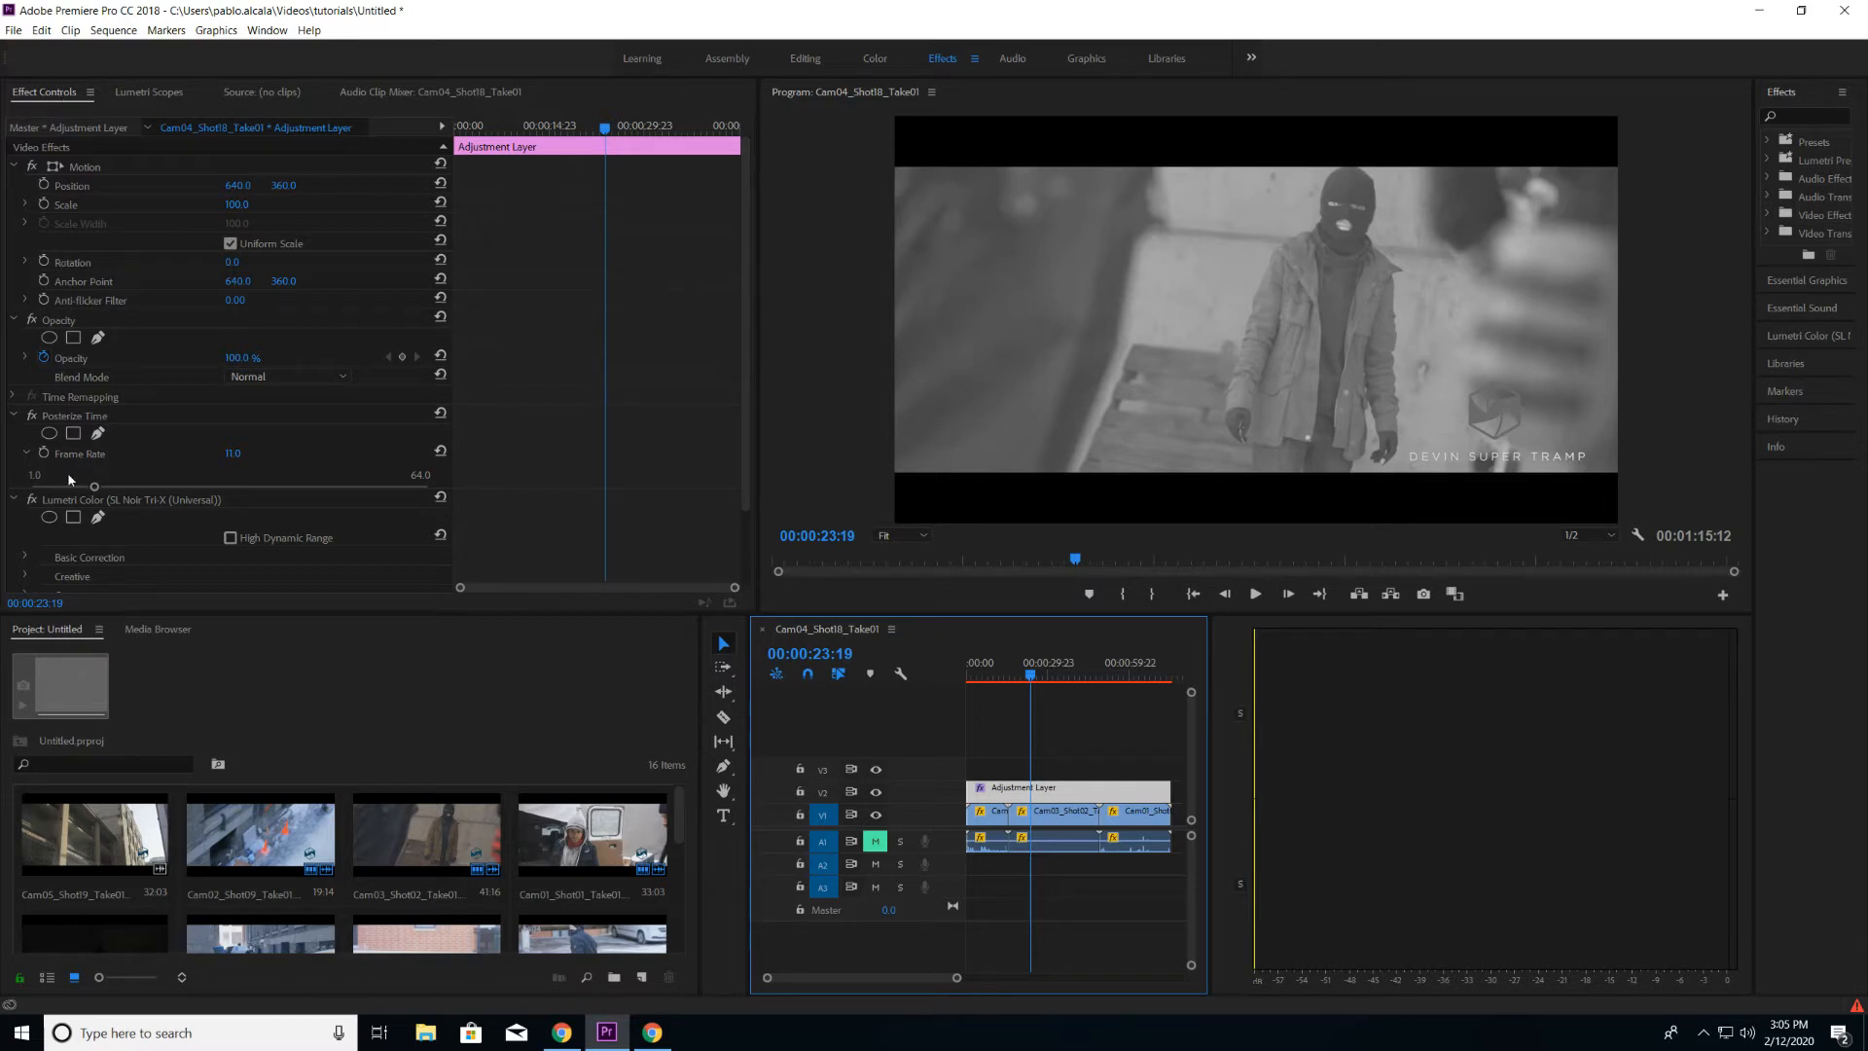
- Collapse the adjustment layer's Motion, Opacity and Posterize Time settings and return the playhead to the sequence start
left_click(16, 166)
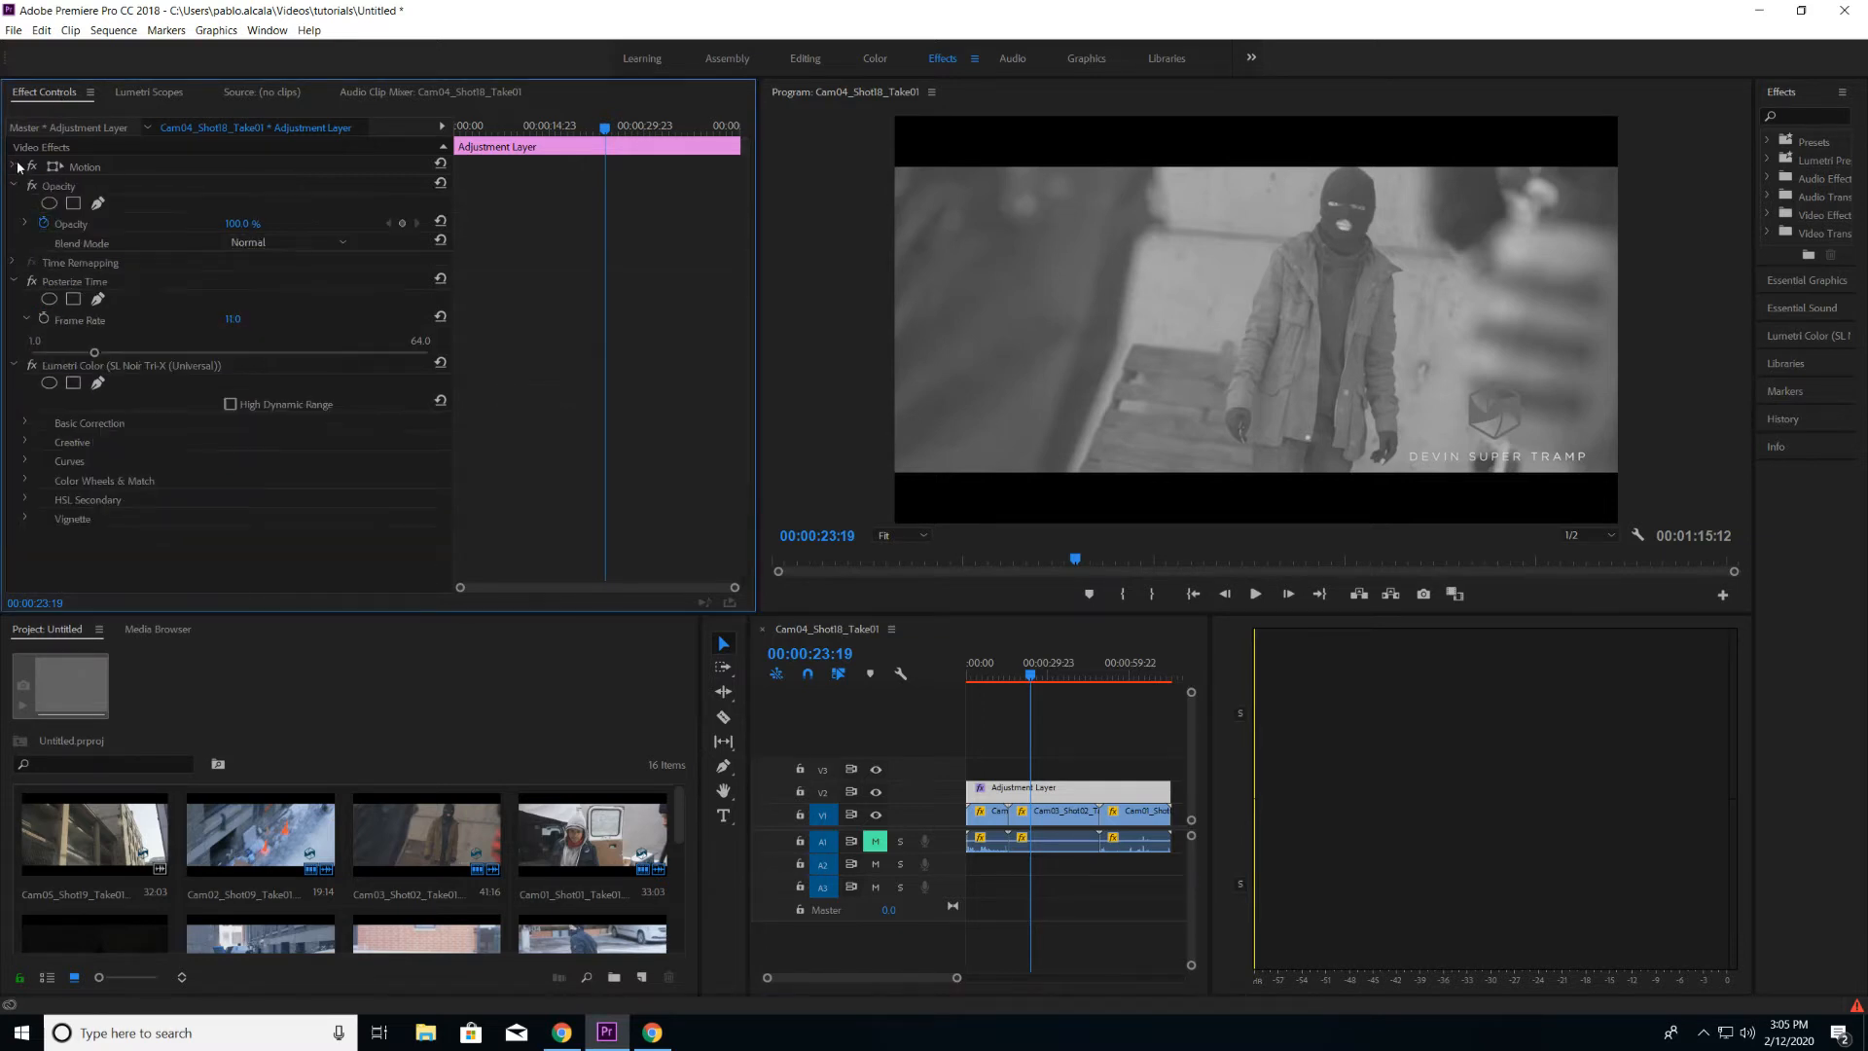
left_click(16, 185)
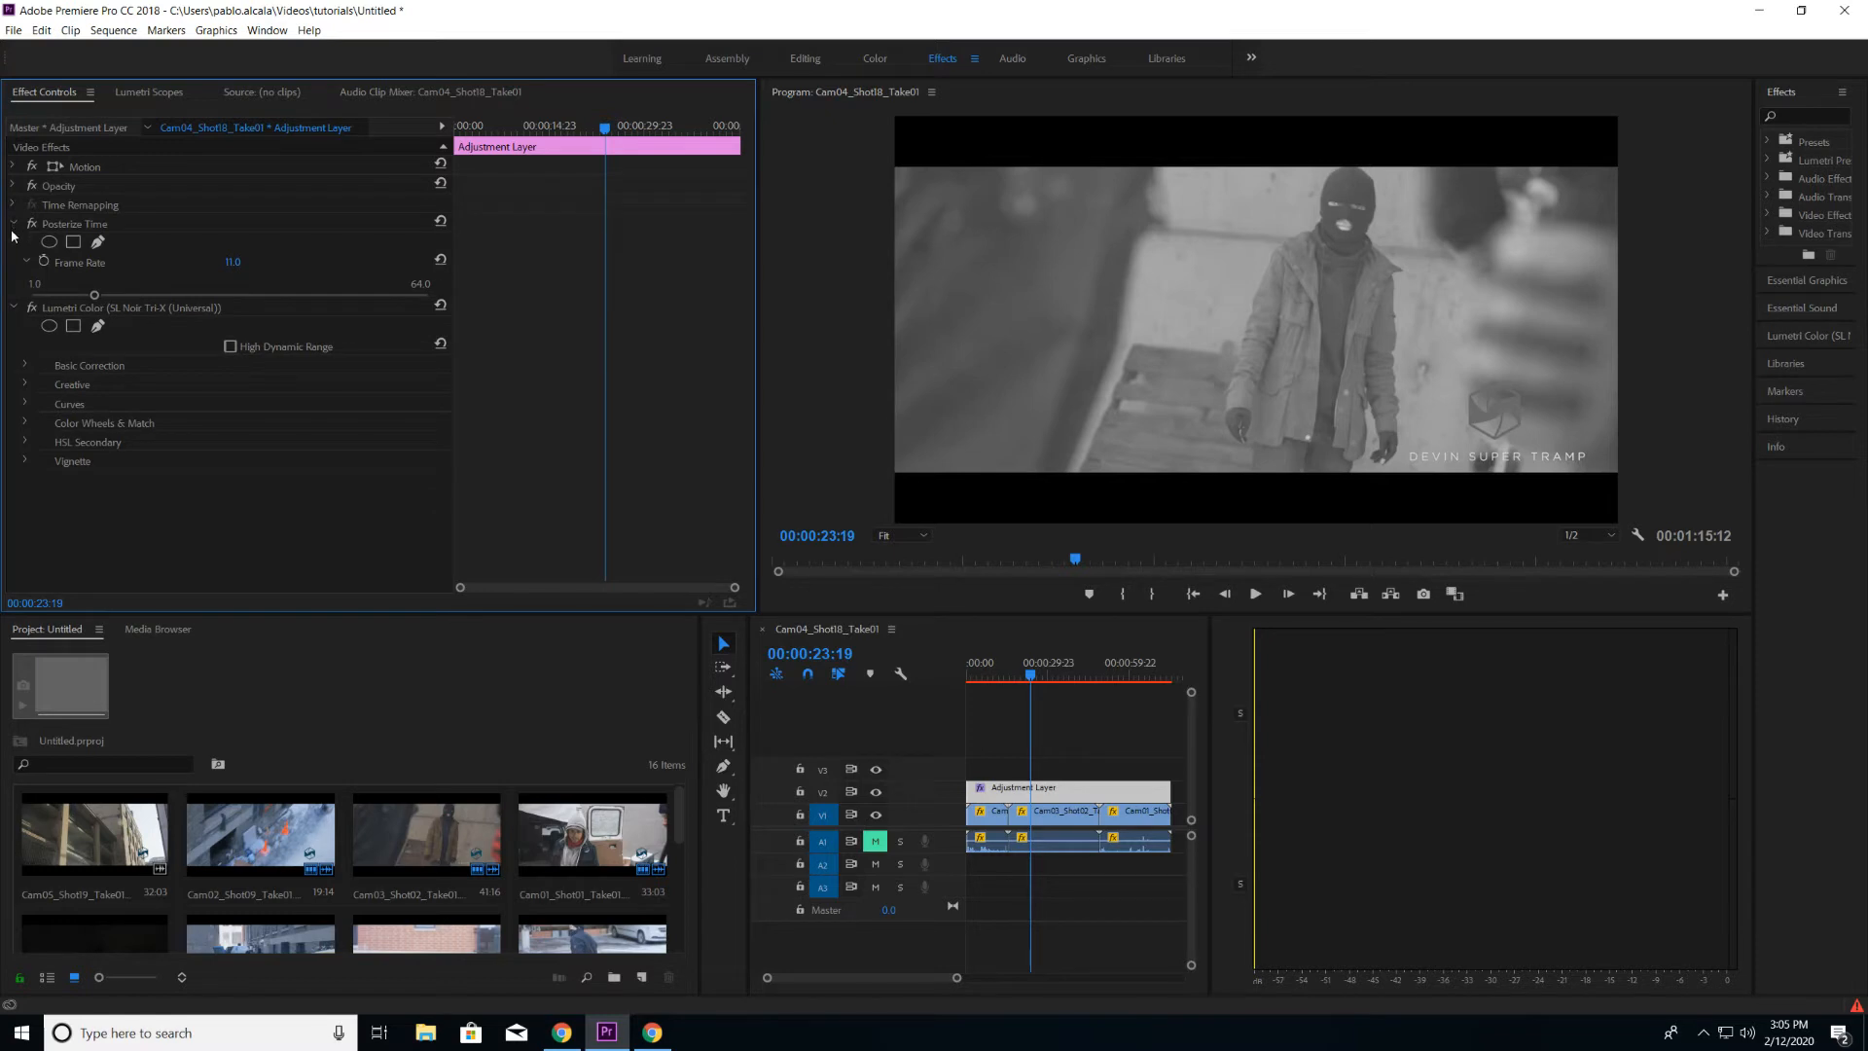
left_click(13, 224)
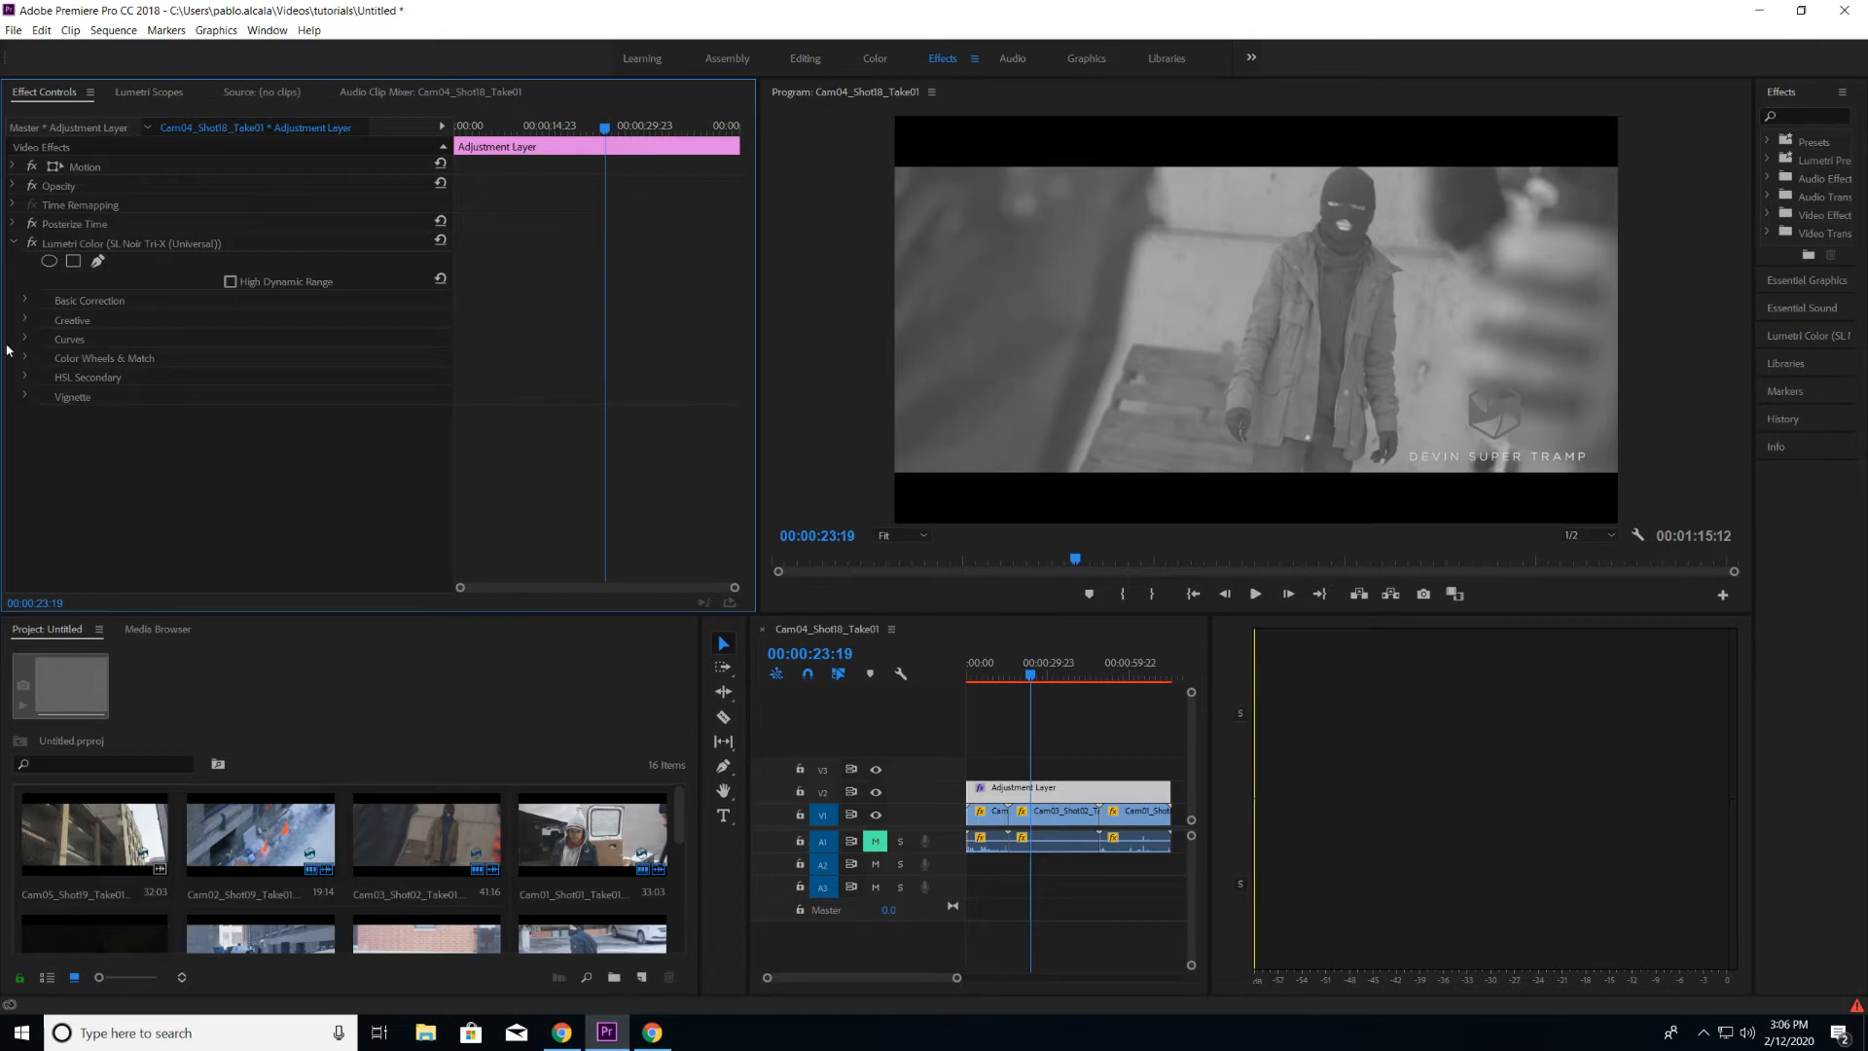
left_click(1029, 676)
left_click_drag(1028, 676, 932, 674)
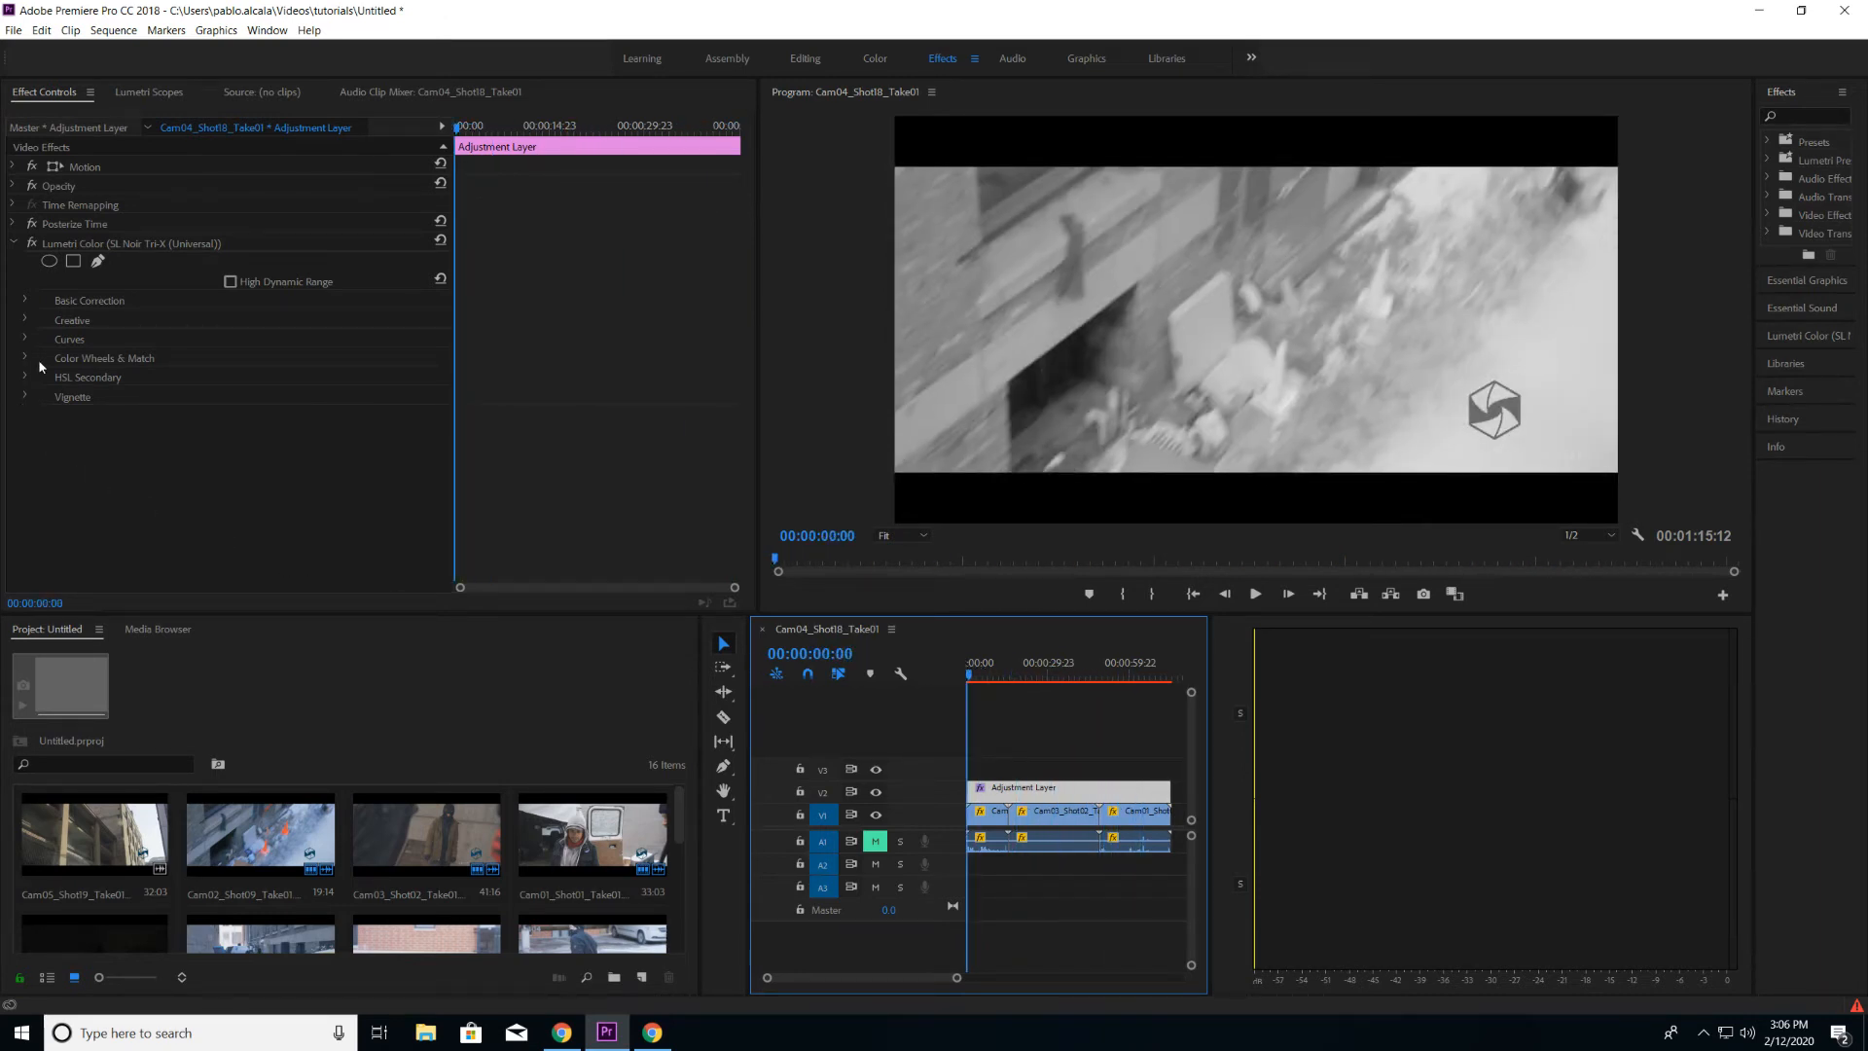
- Expand the Lumetri Color effect's Basic Correction and lower Shadows to -13
left_click(24, 304)
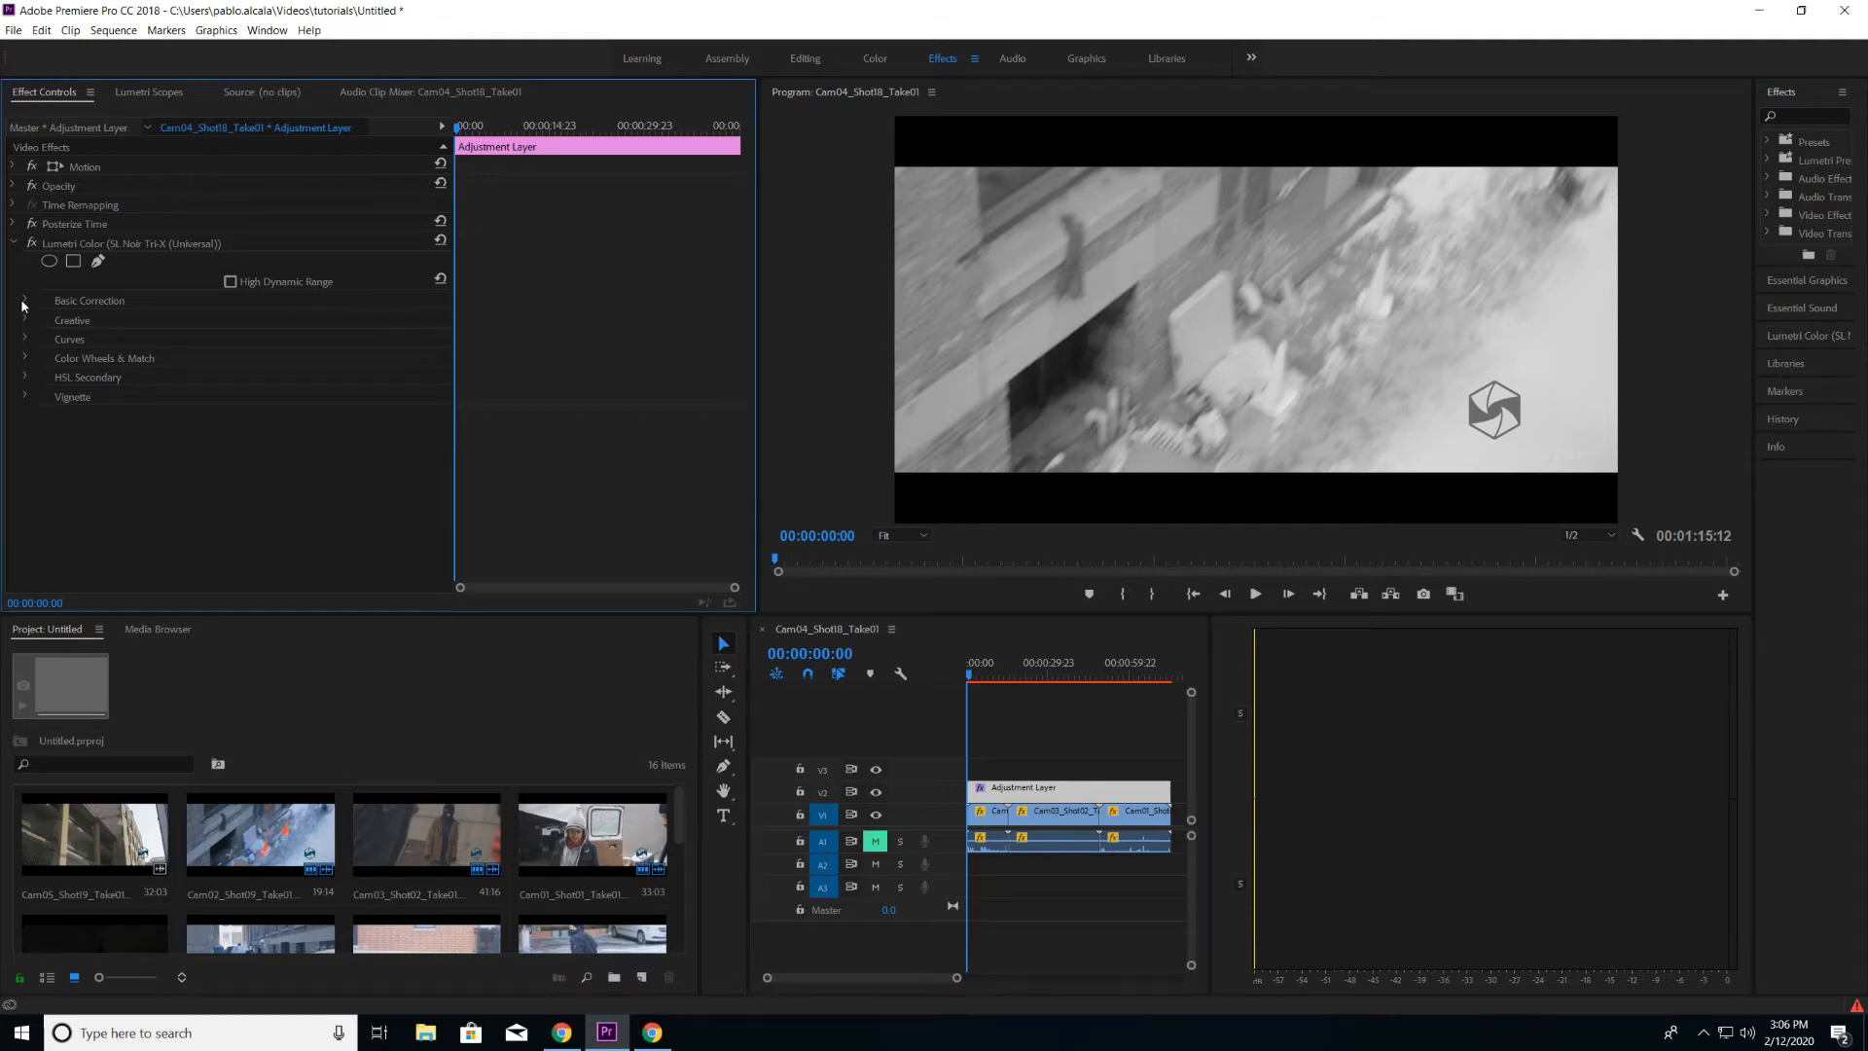
left_click(23, 304)
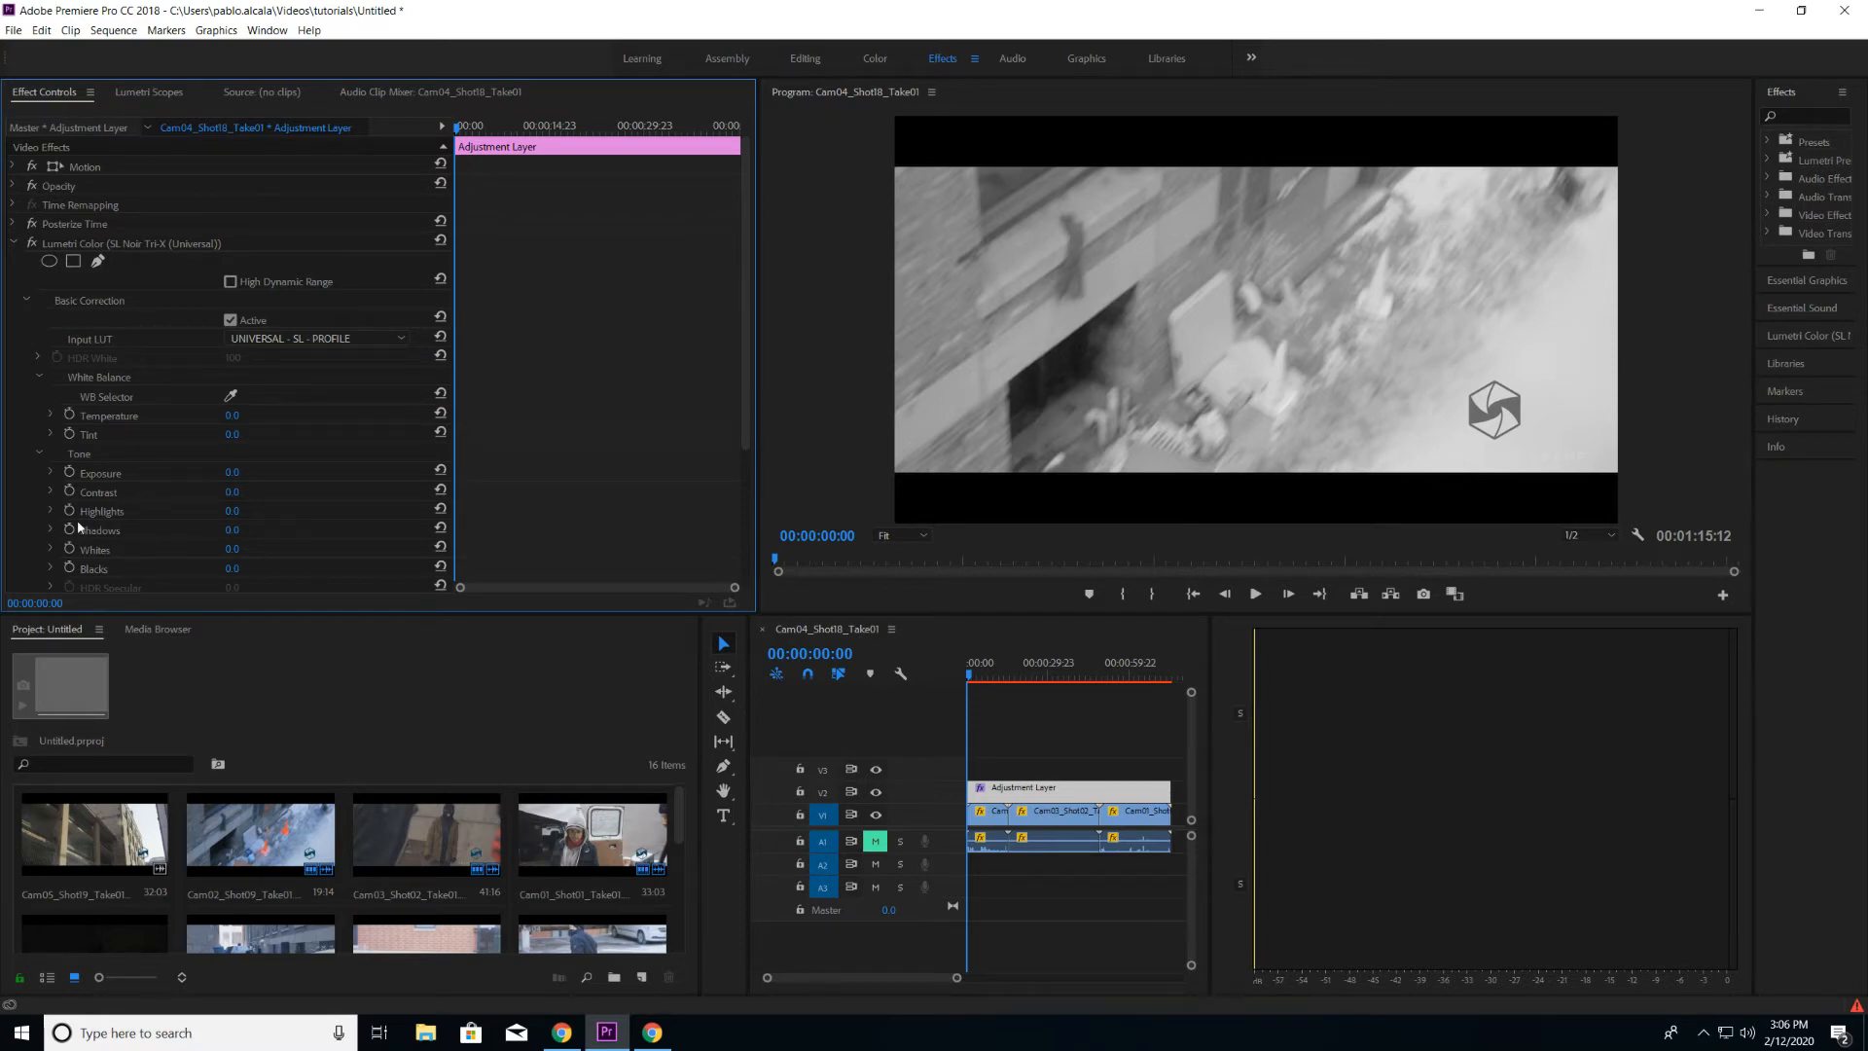
mouse_move(232, 529)
left_mouse_down()
mouse_move(278, 532)
mouse_move(231, 533)
left_mouse_up()
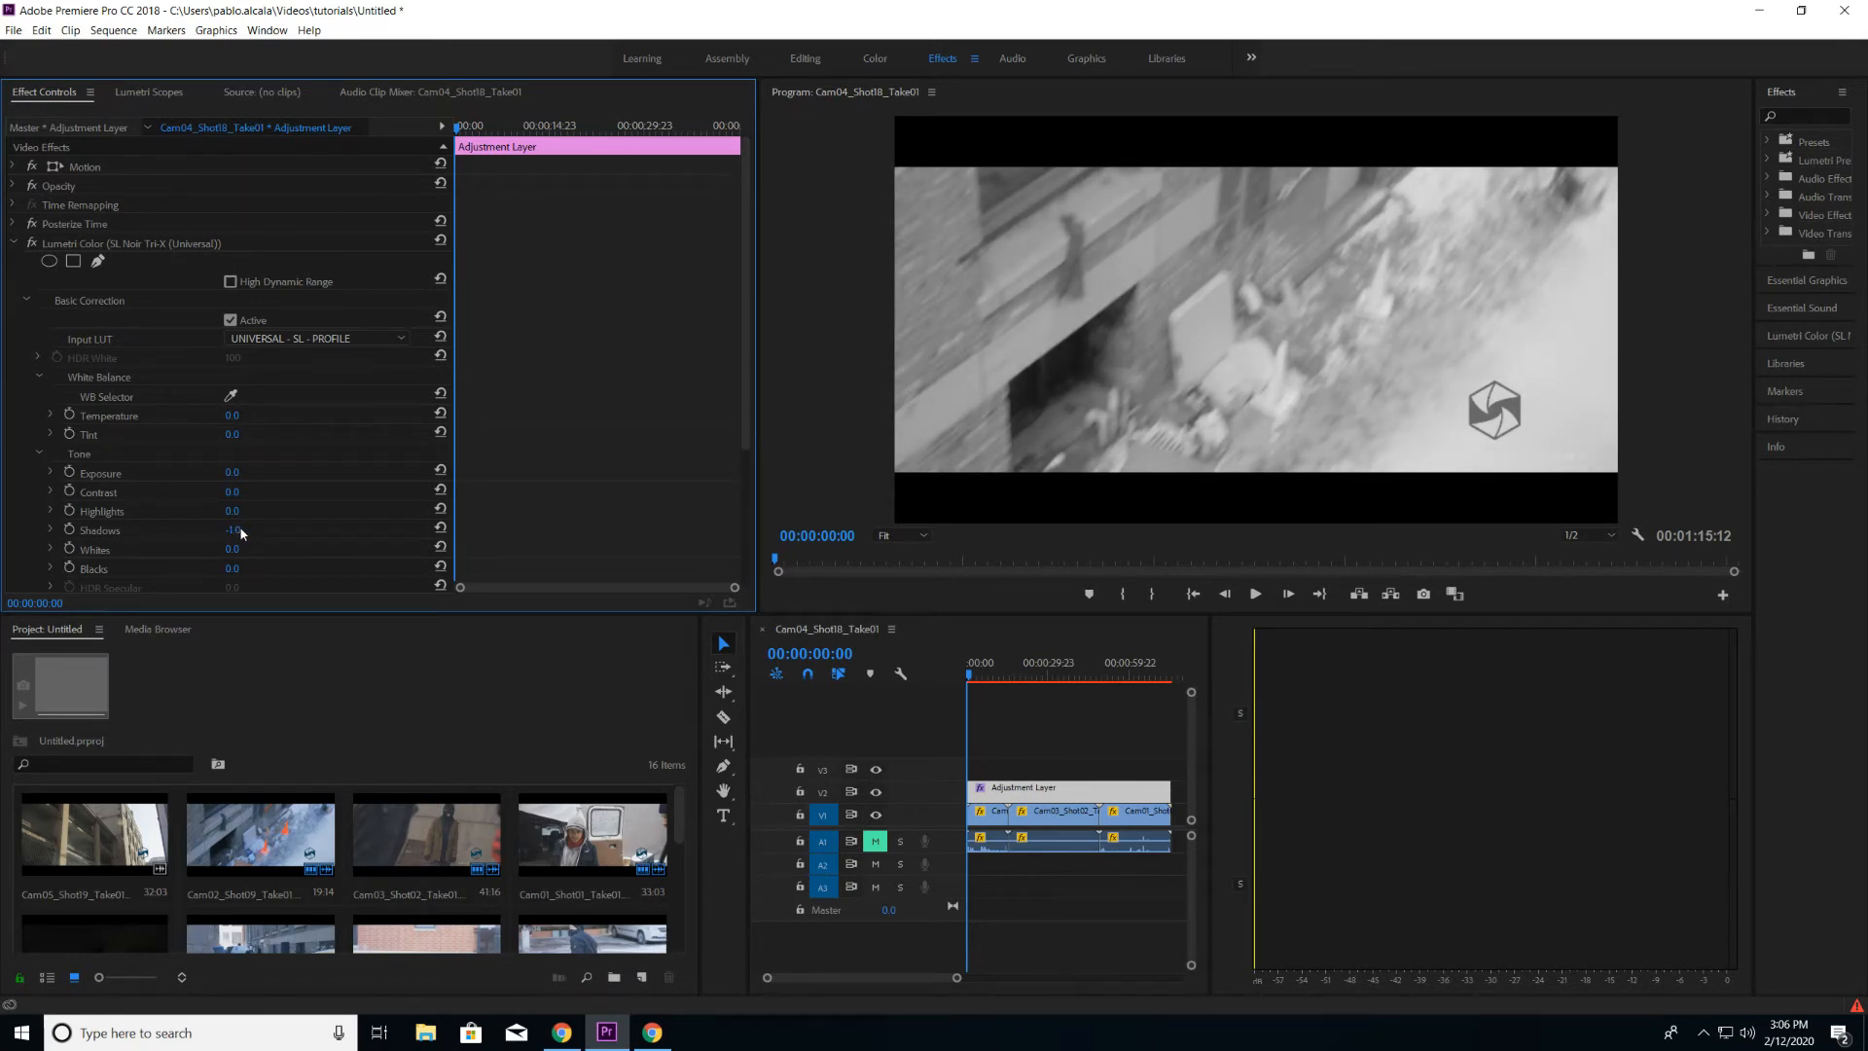
left_click_drag(242, 533, 221, 533)
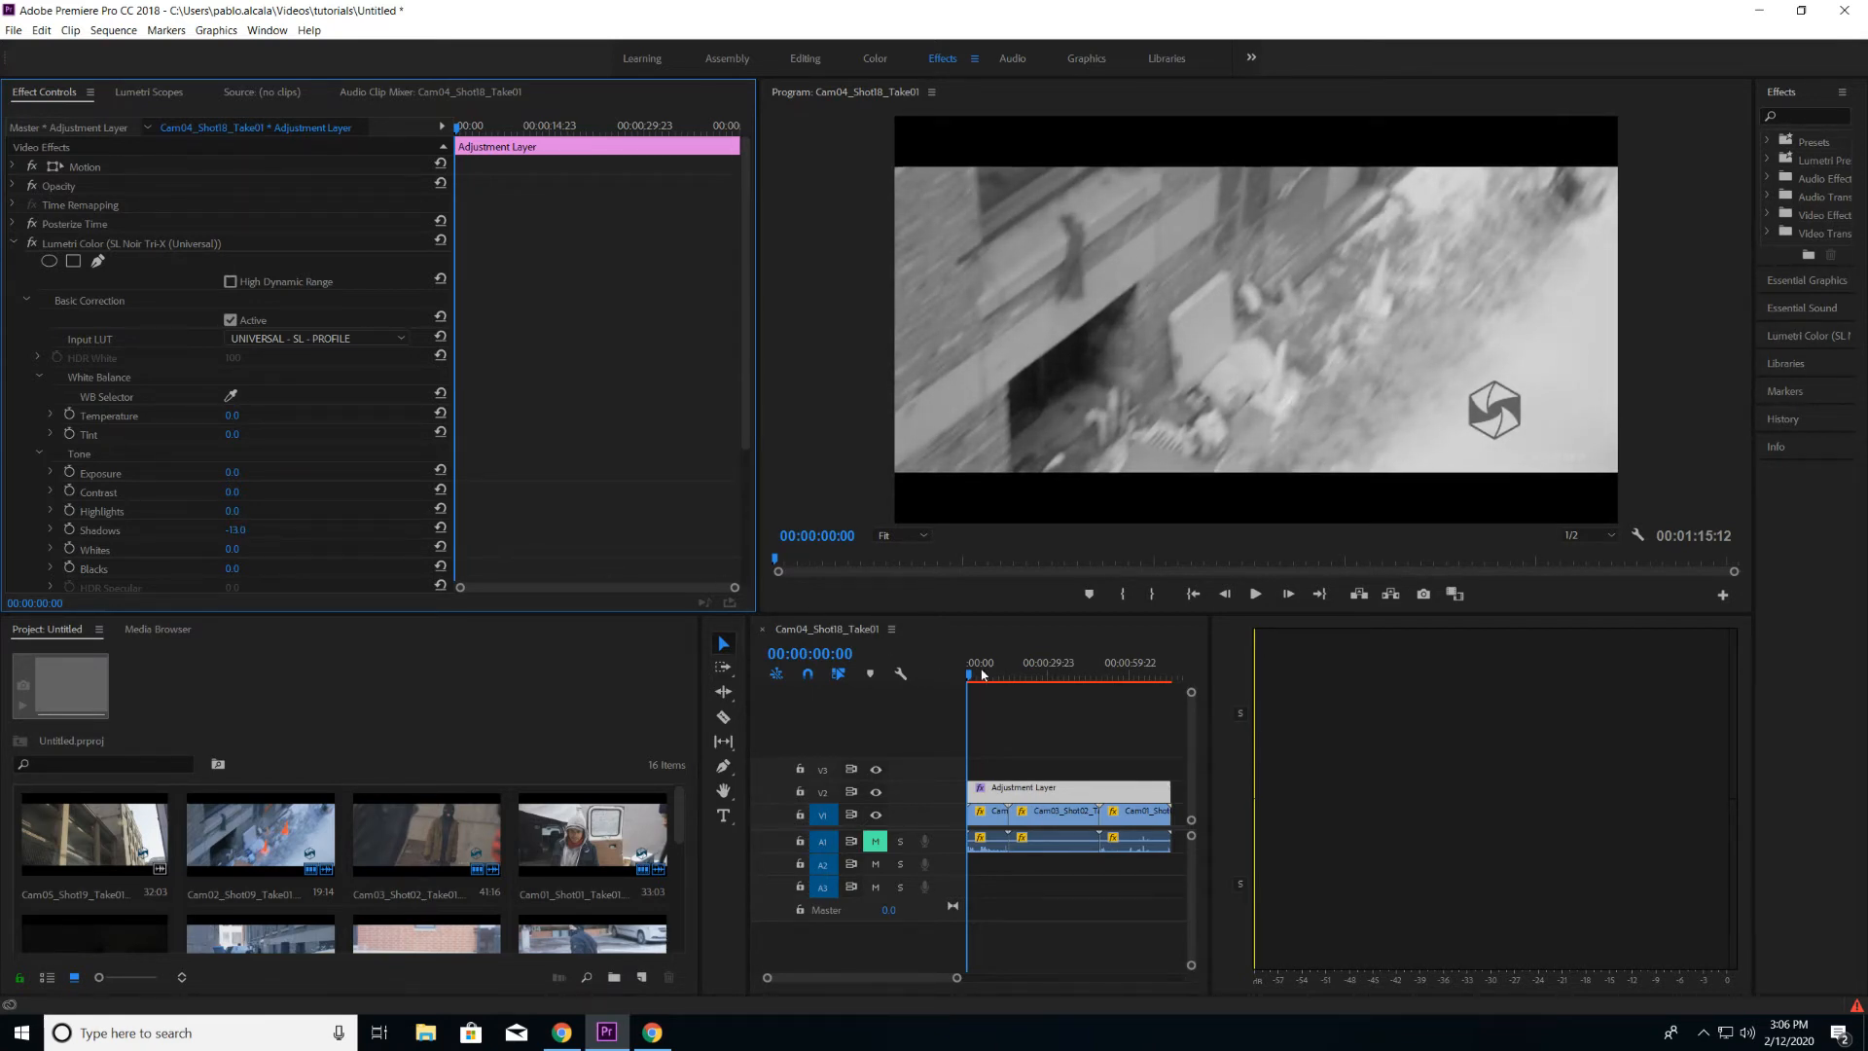
- With the playhead at about 21 seconds, set Highlights to 13, Shadows to -6 and Contrast to 11
left_click_drag(982, 674, 1029, 676)
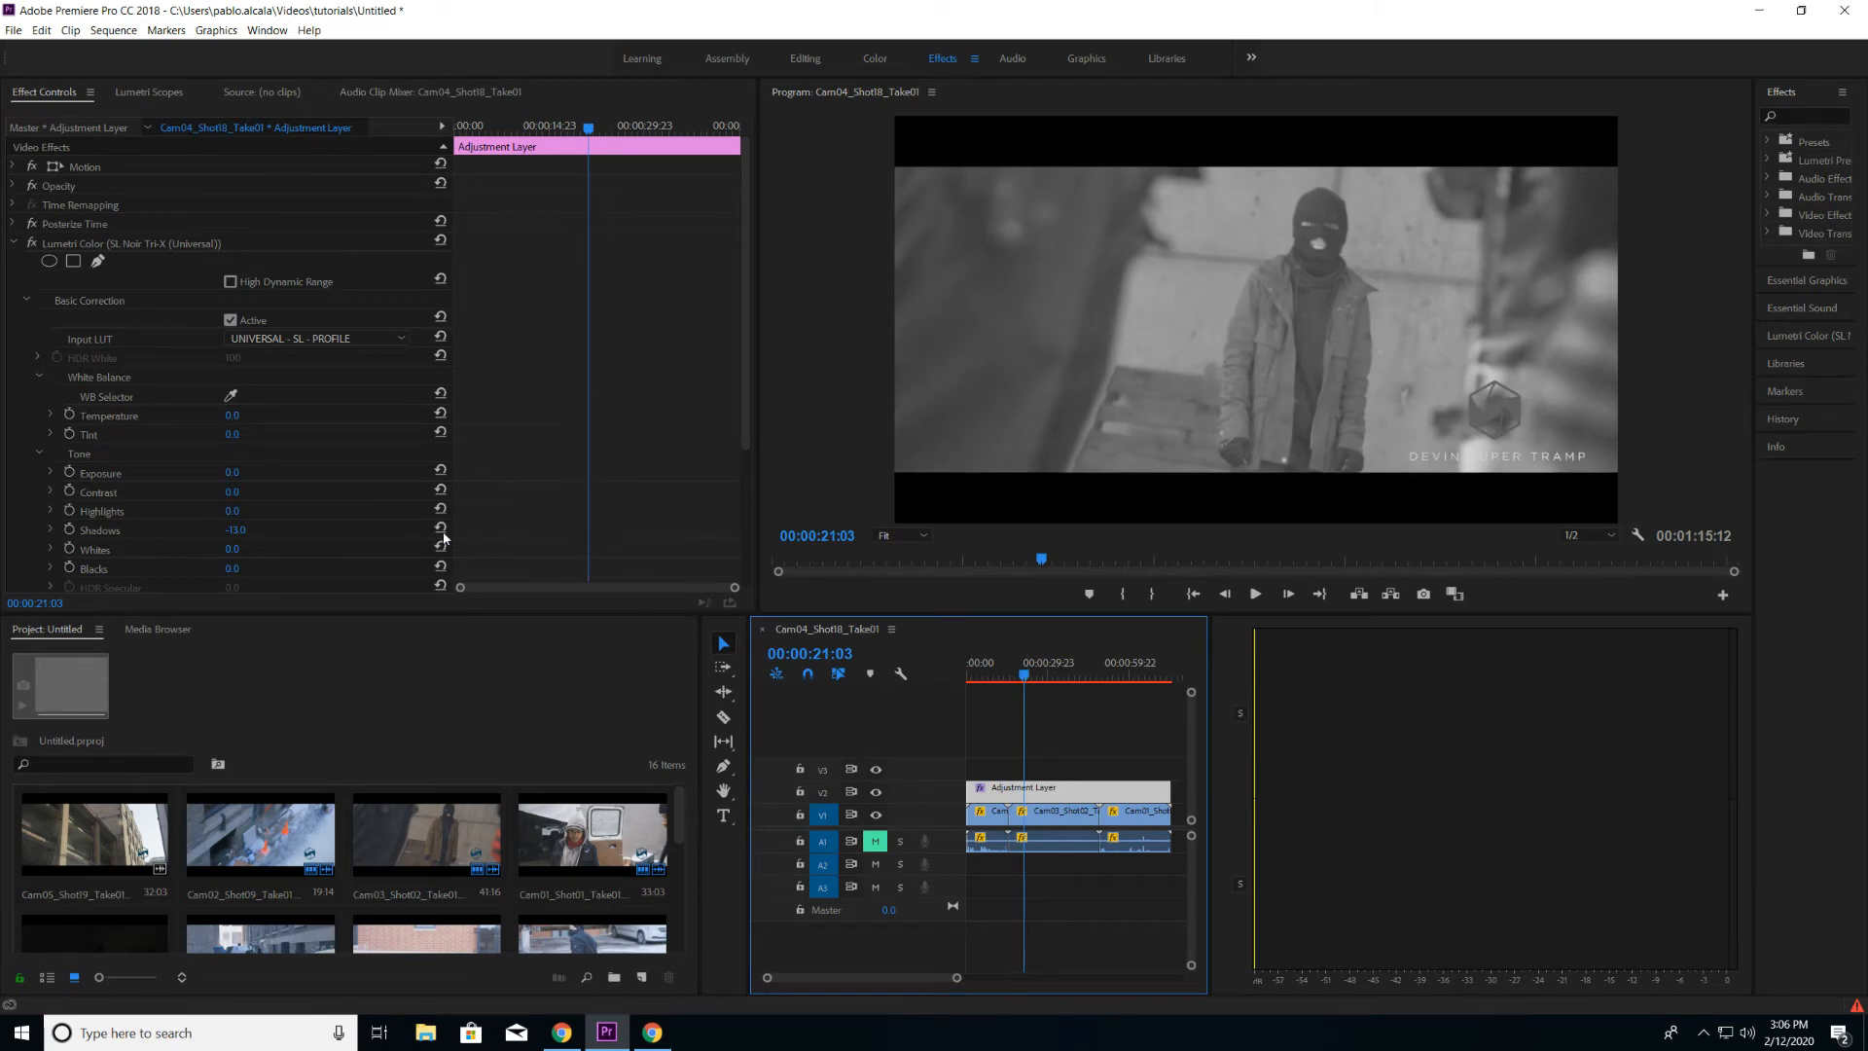
left_click(244, 509)
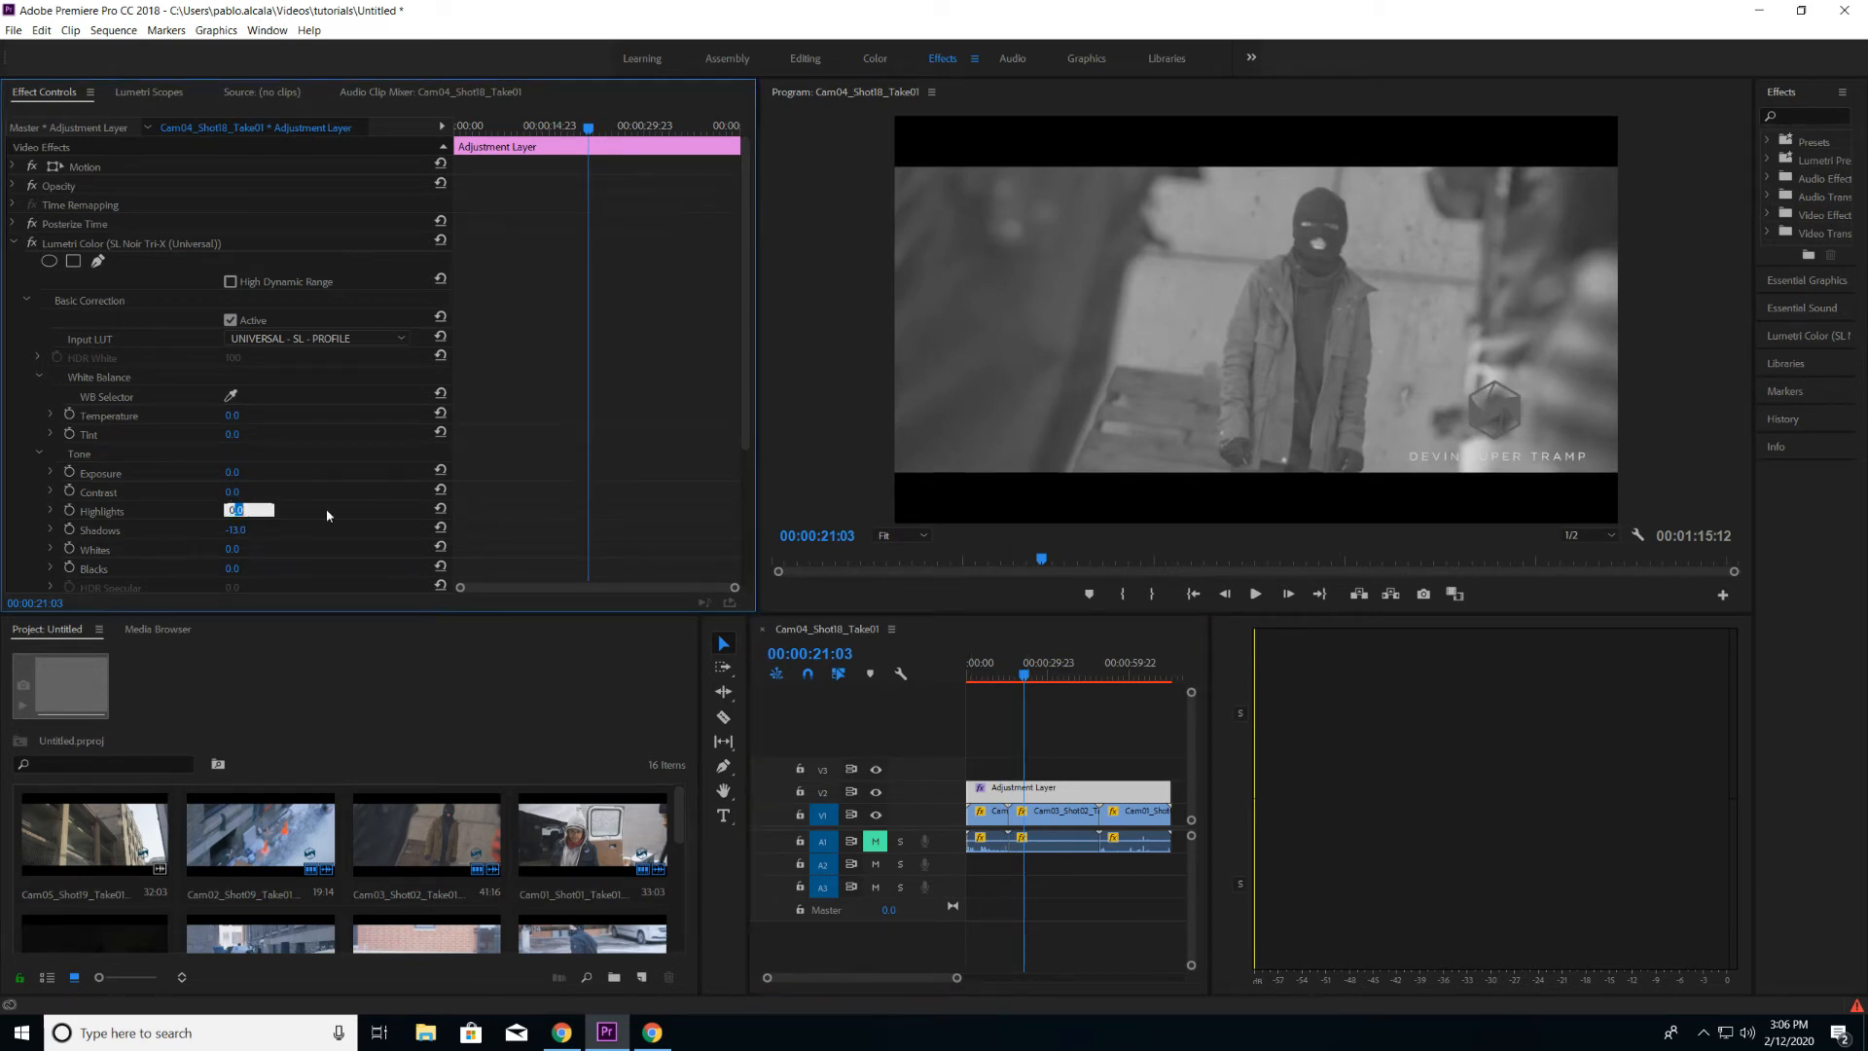
key("Return")
left_click_drag(256, 510, 343, 516)
left_click_drag(260, 528, 265, 527)
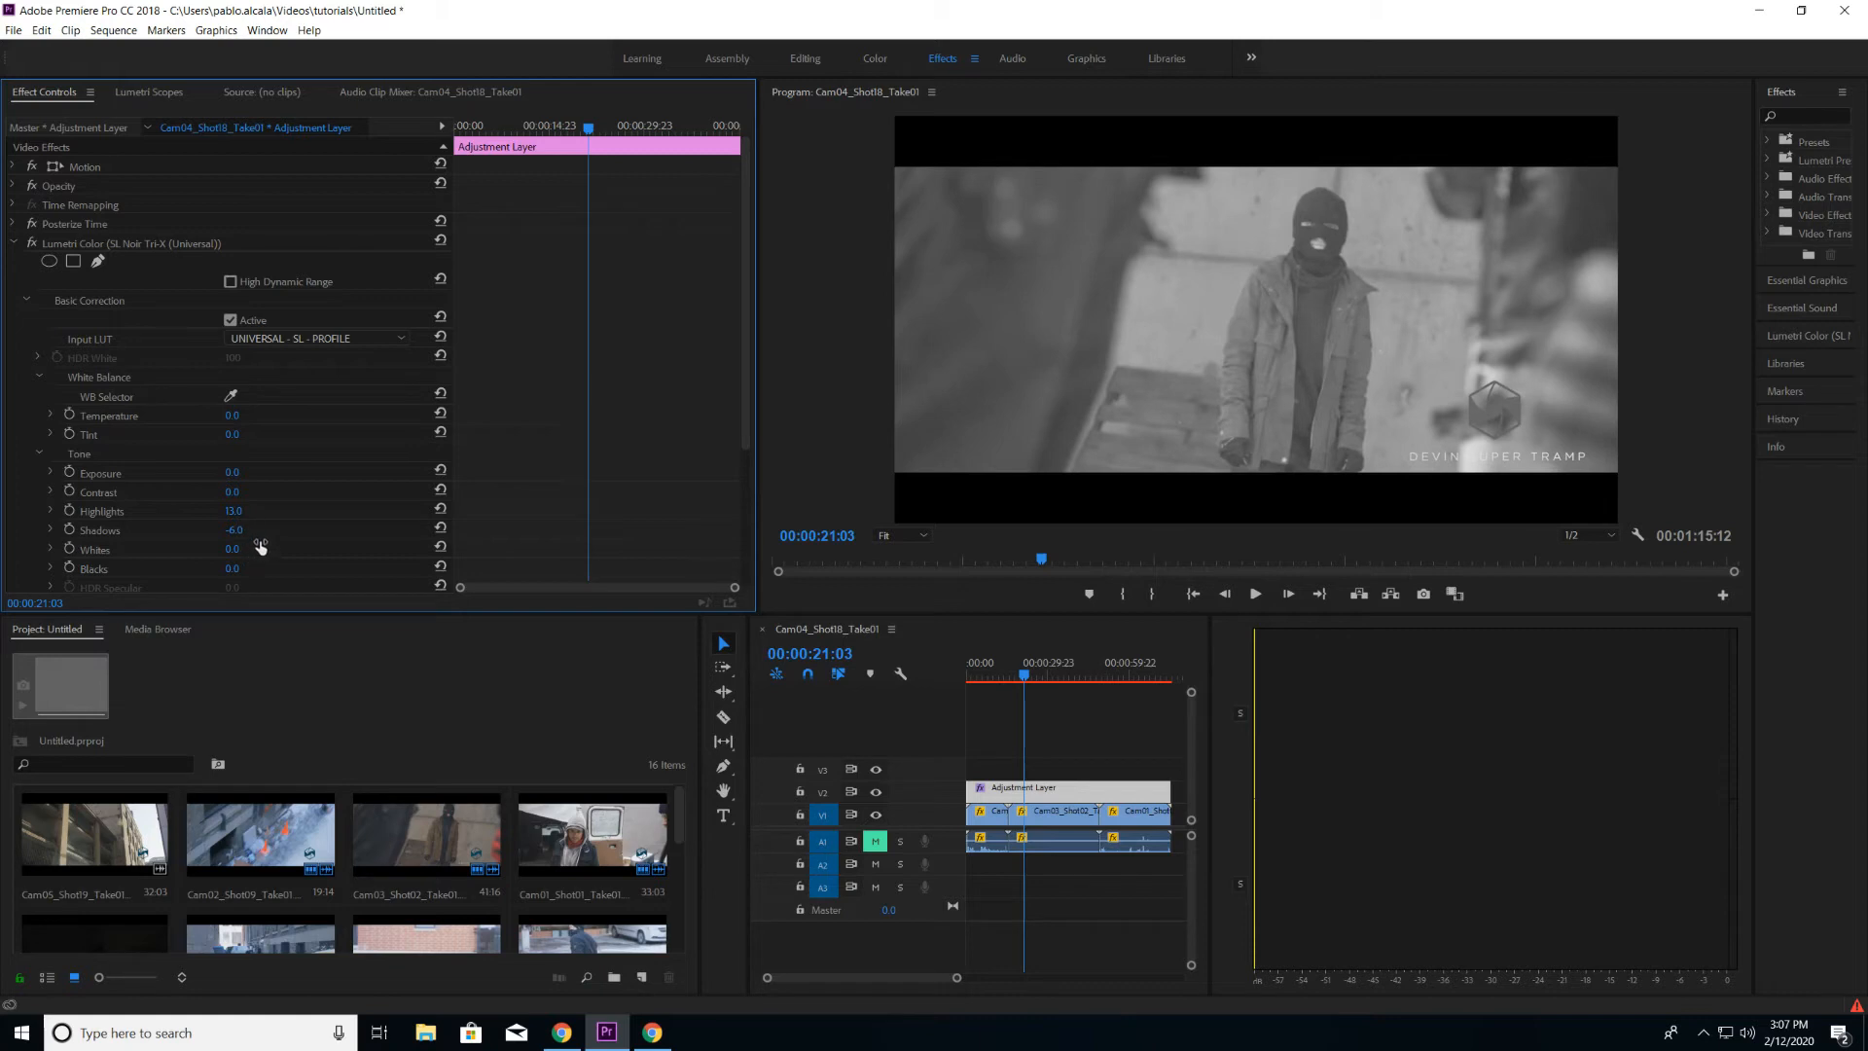
left_click_drag(255, 492, 268, 495)
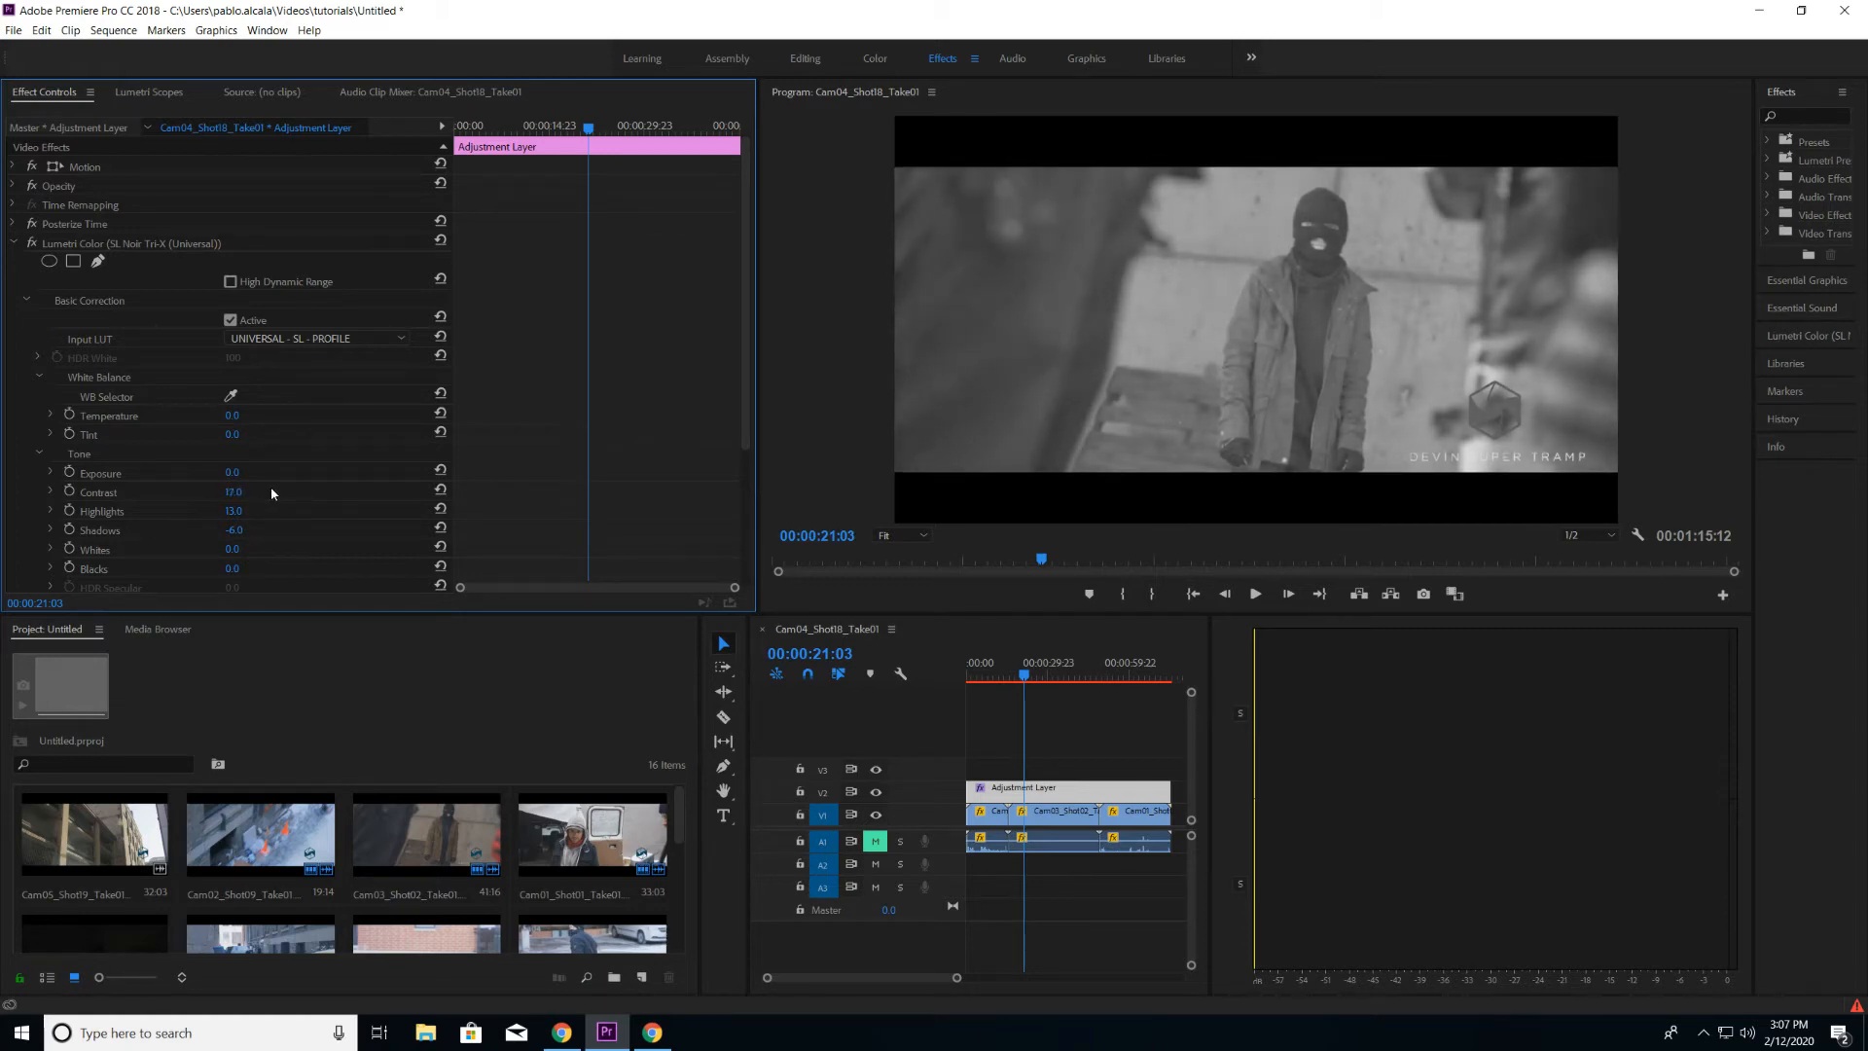
left_click_drag(274, 493, 267, 493)
- Try raising the Blacks value in the tone settings and reset it to 0
scroll(255, 489, "down", 2)
scroll(251, 489, "down", 1)
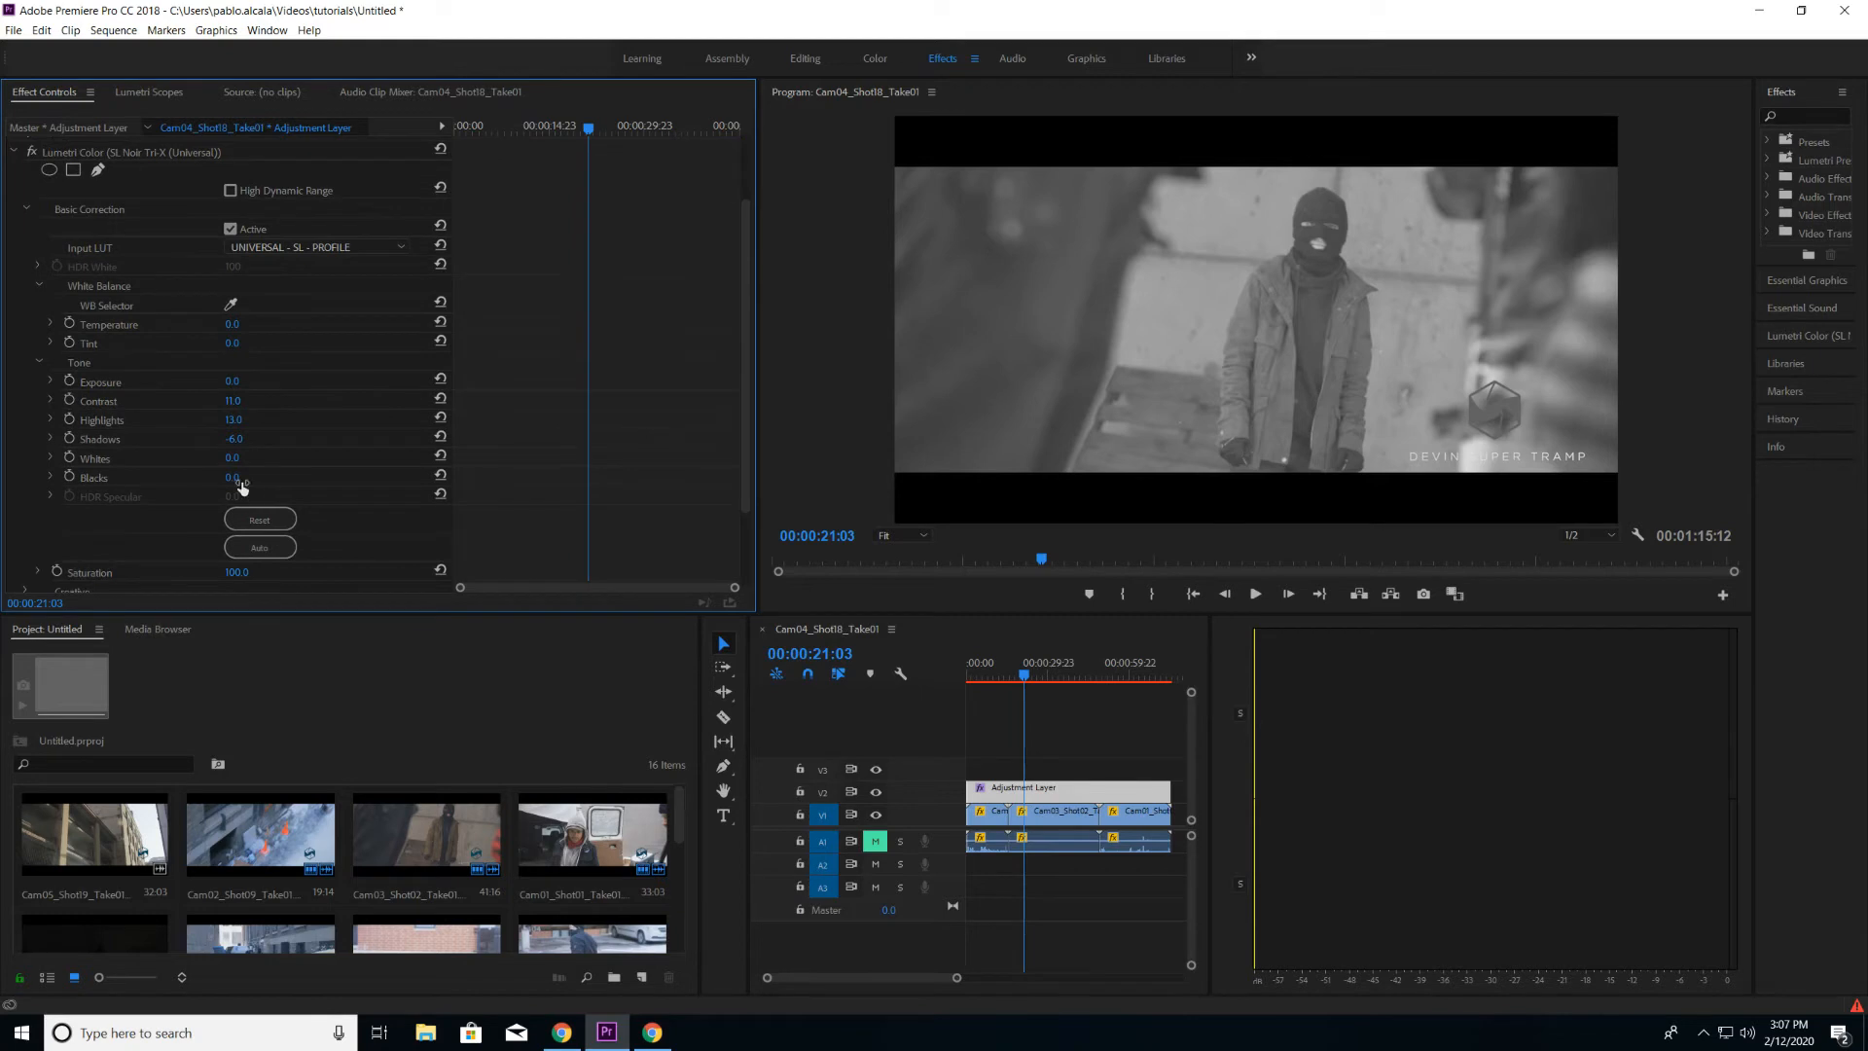
mouse_move(238, 474)
left_mouse_down()
mouse_move(276, 471)
mouse_move(214, 473)
mouse_move(248, 471)
left_mouse_up()
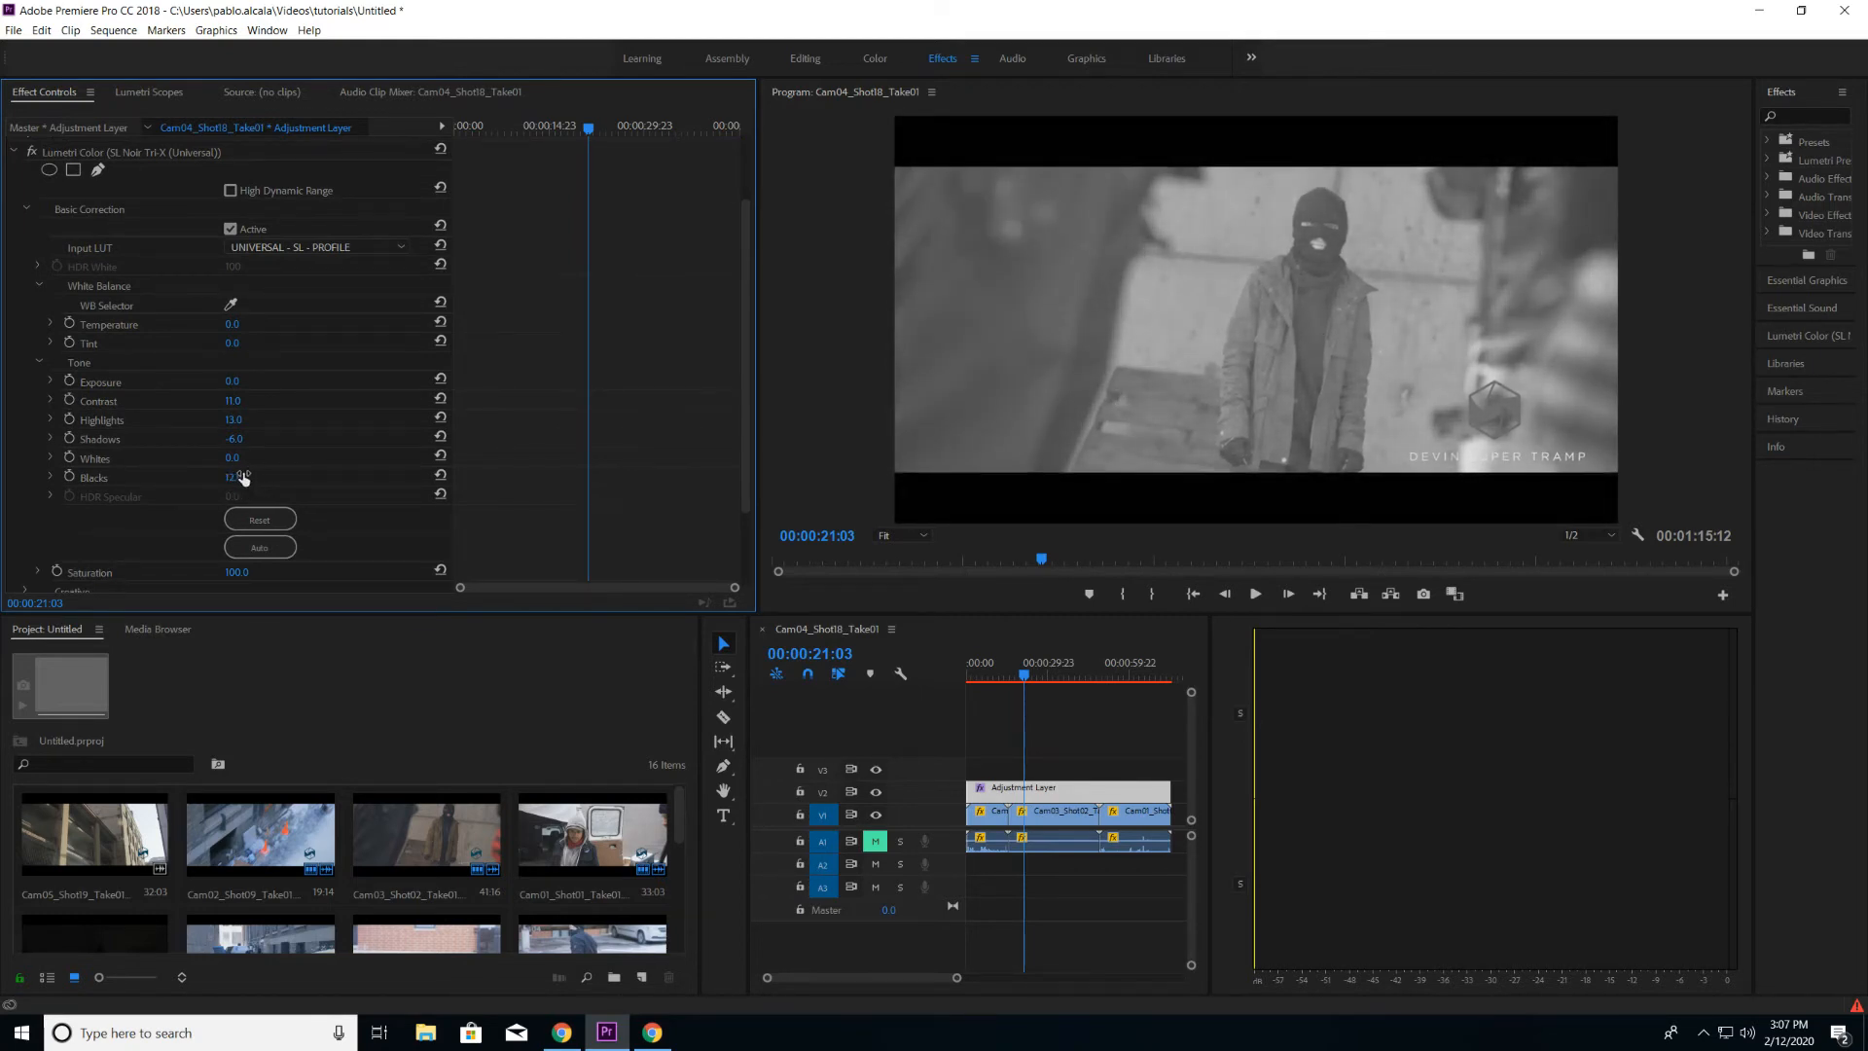
left_click(249, 473)
type("0")
key("Return")
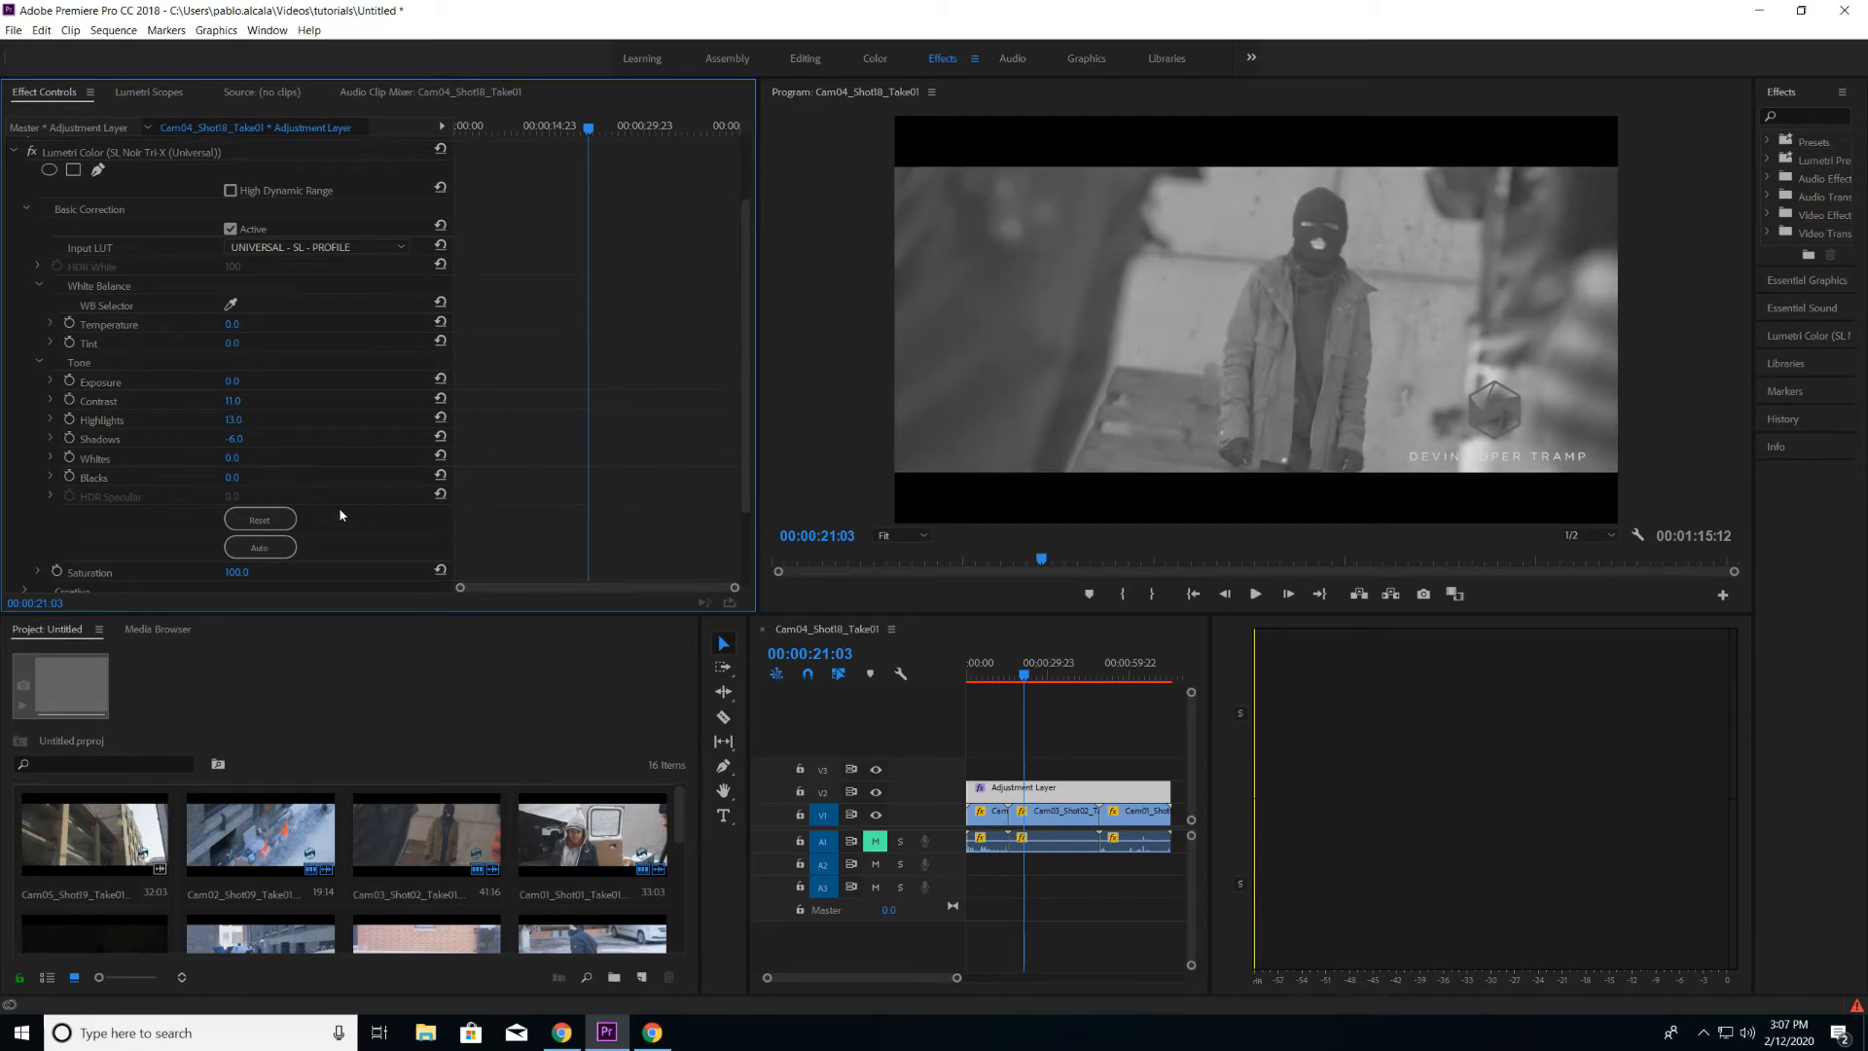
- Expand the Lumetri effect's Creative section and switch it off and back on to compare the Noir HDR look
scroll(354, 533, "down", 3)
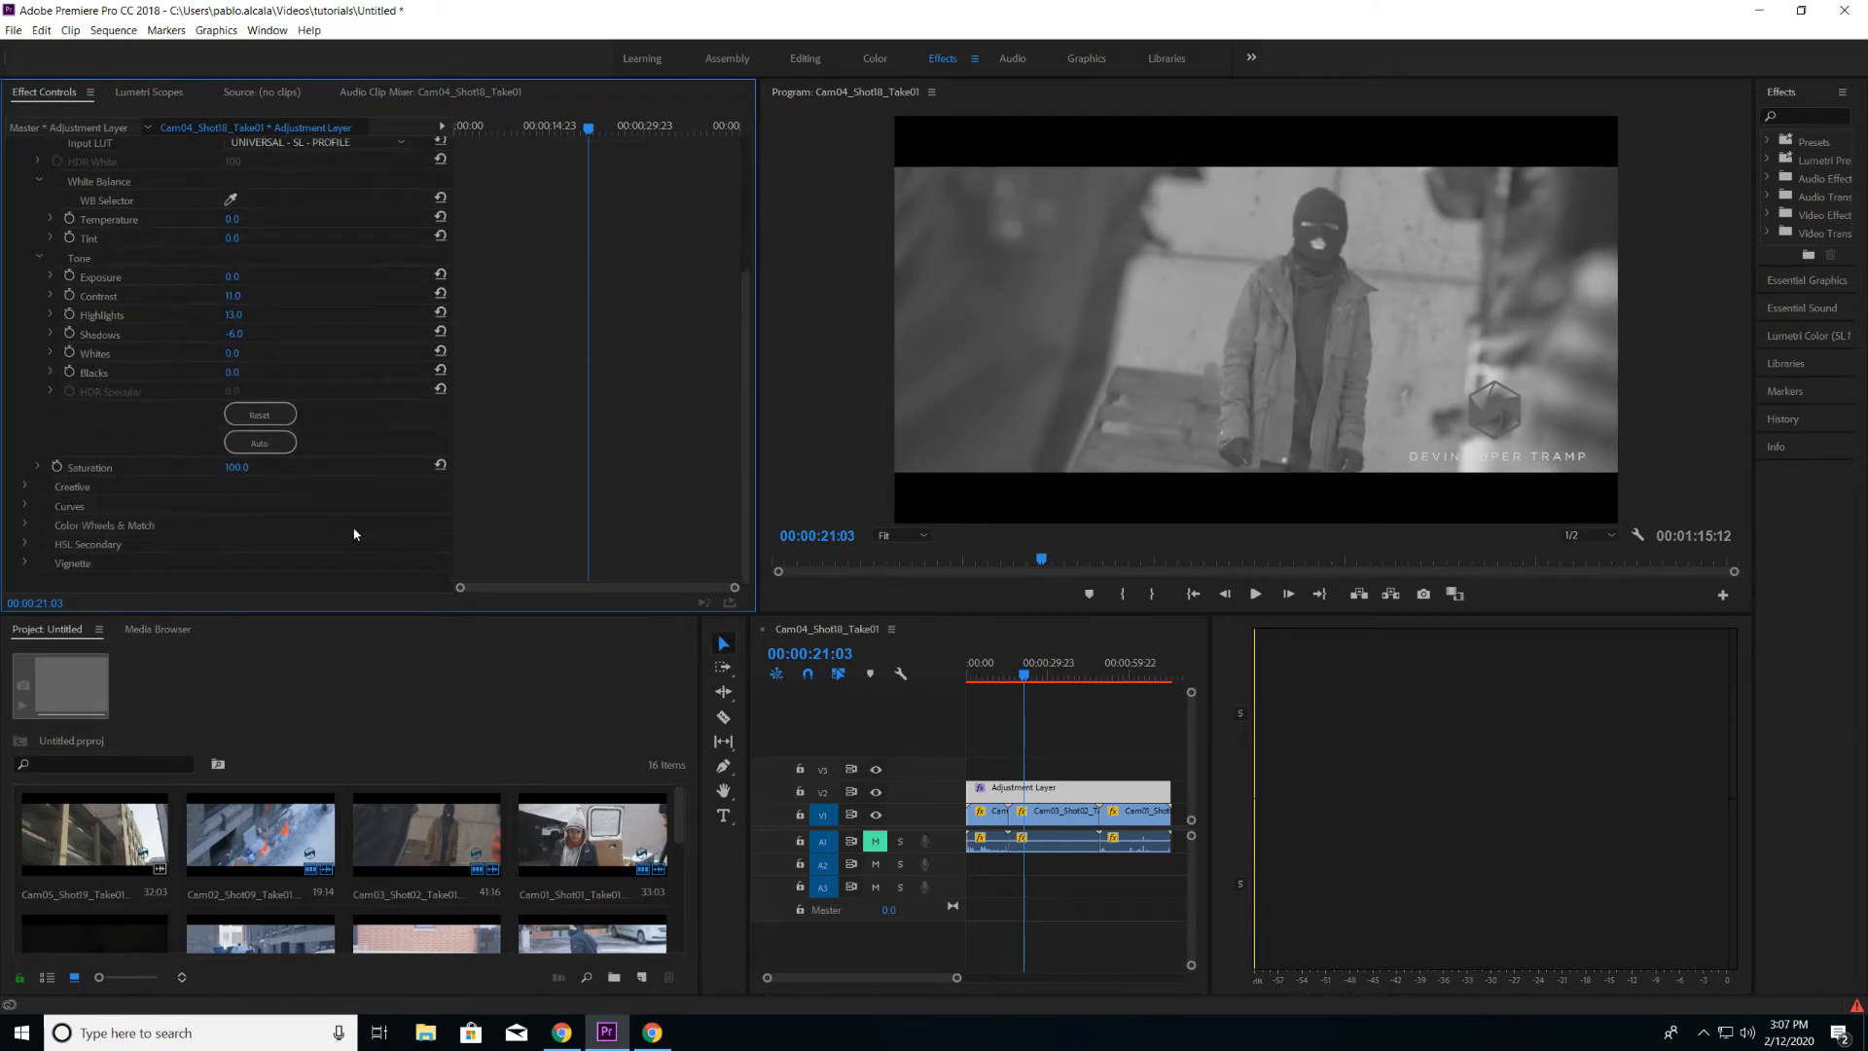
left_click(26, 490)
scroll(296, 492, "down", 3)
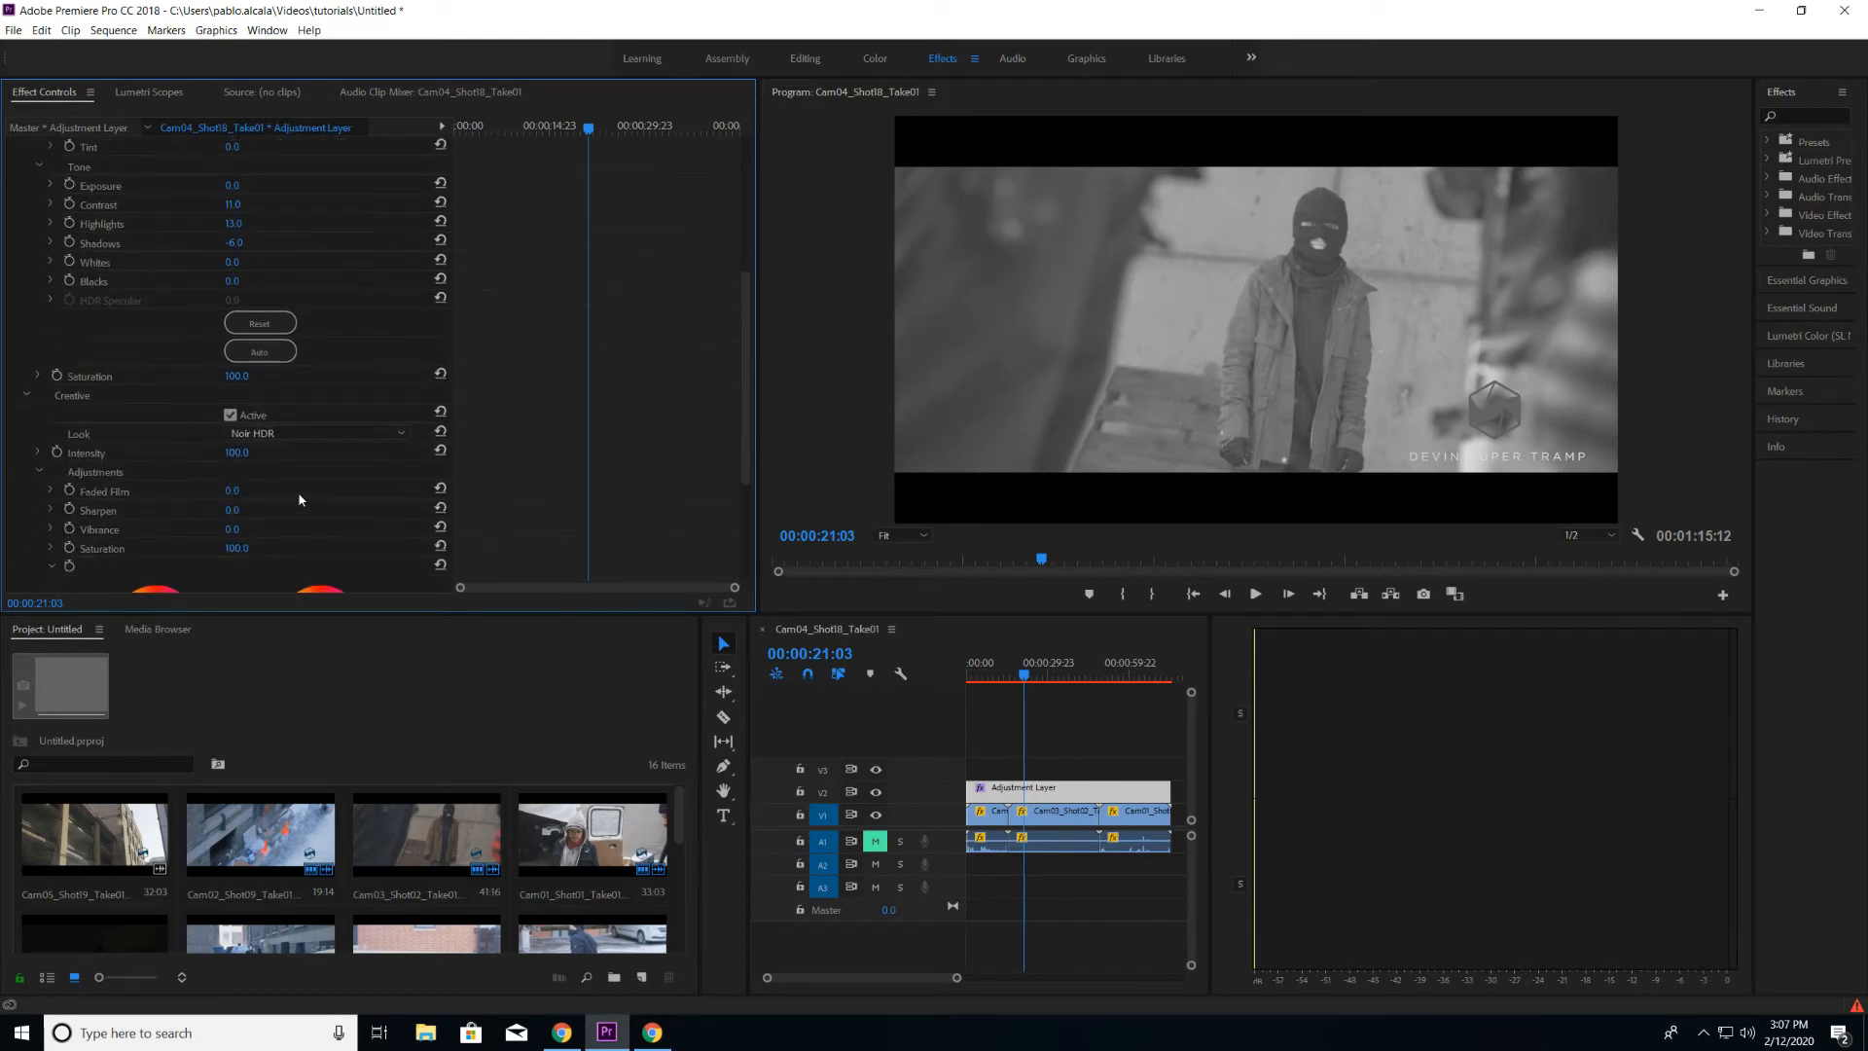
left_click(230, 415)
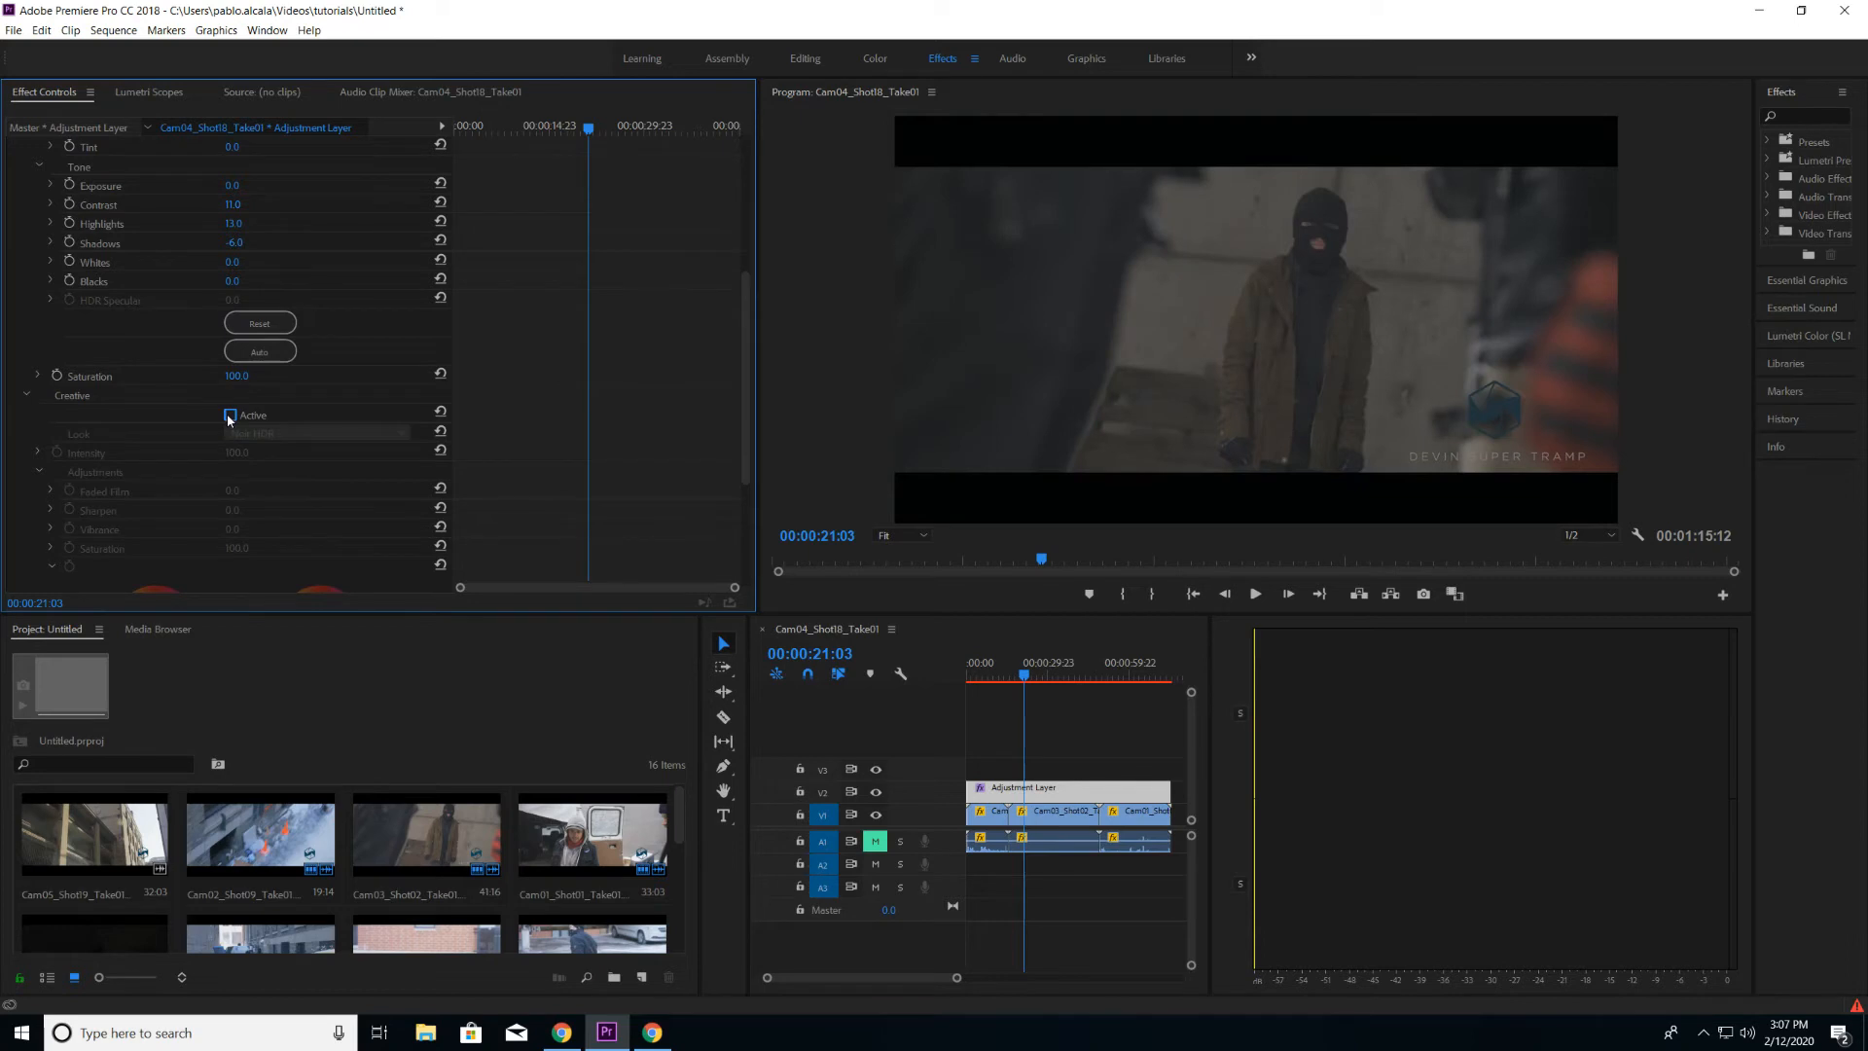
left_click(230, 415)
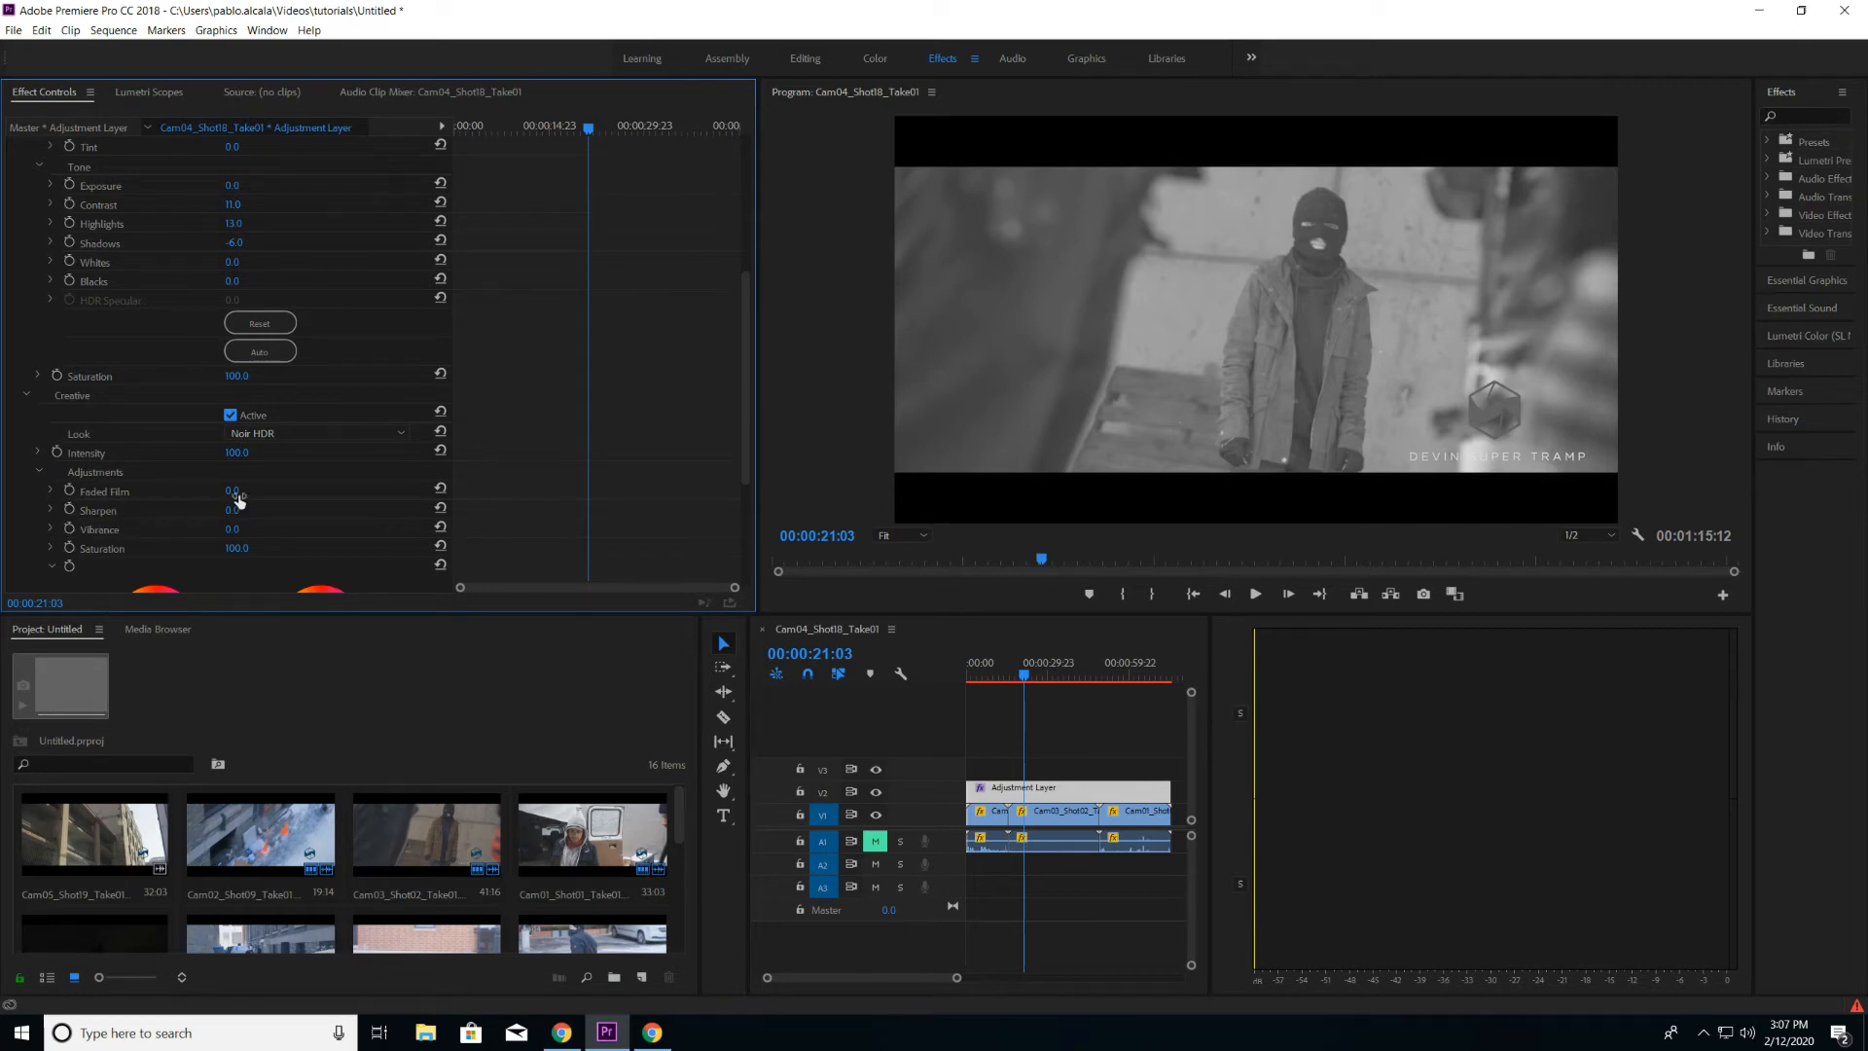
- Set Faded Film to 30 in the Creative adjustments and collapse those adjustments
left_click_drag(239, 499, 267, 501)
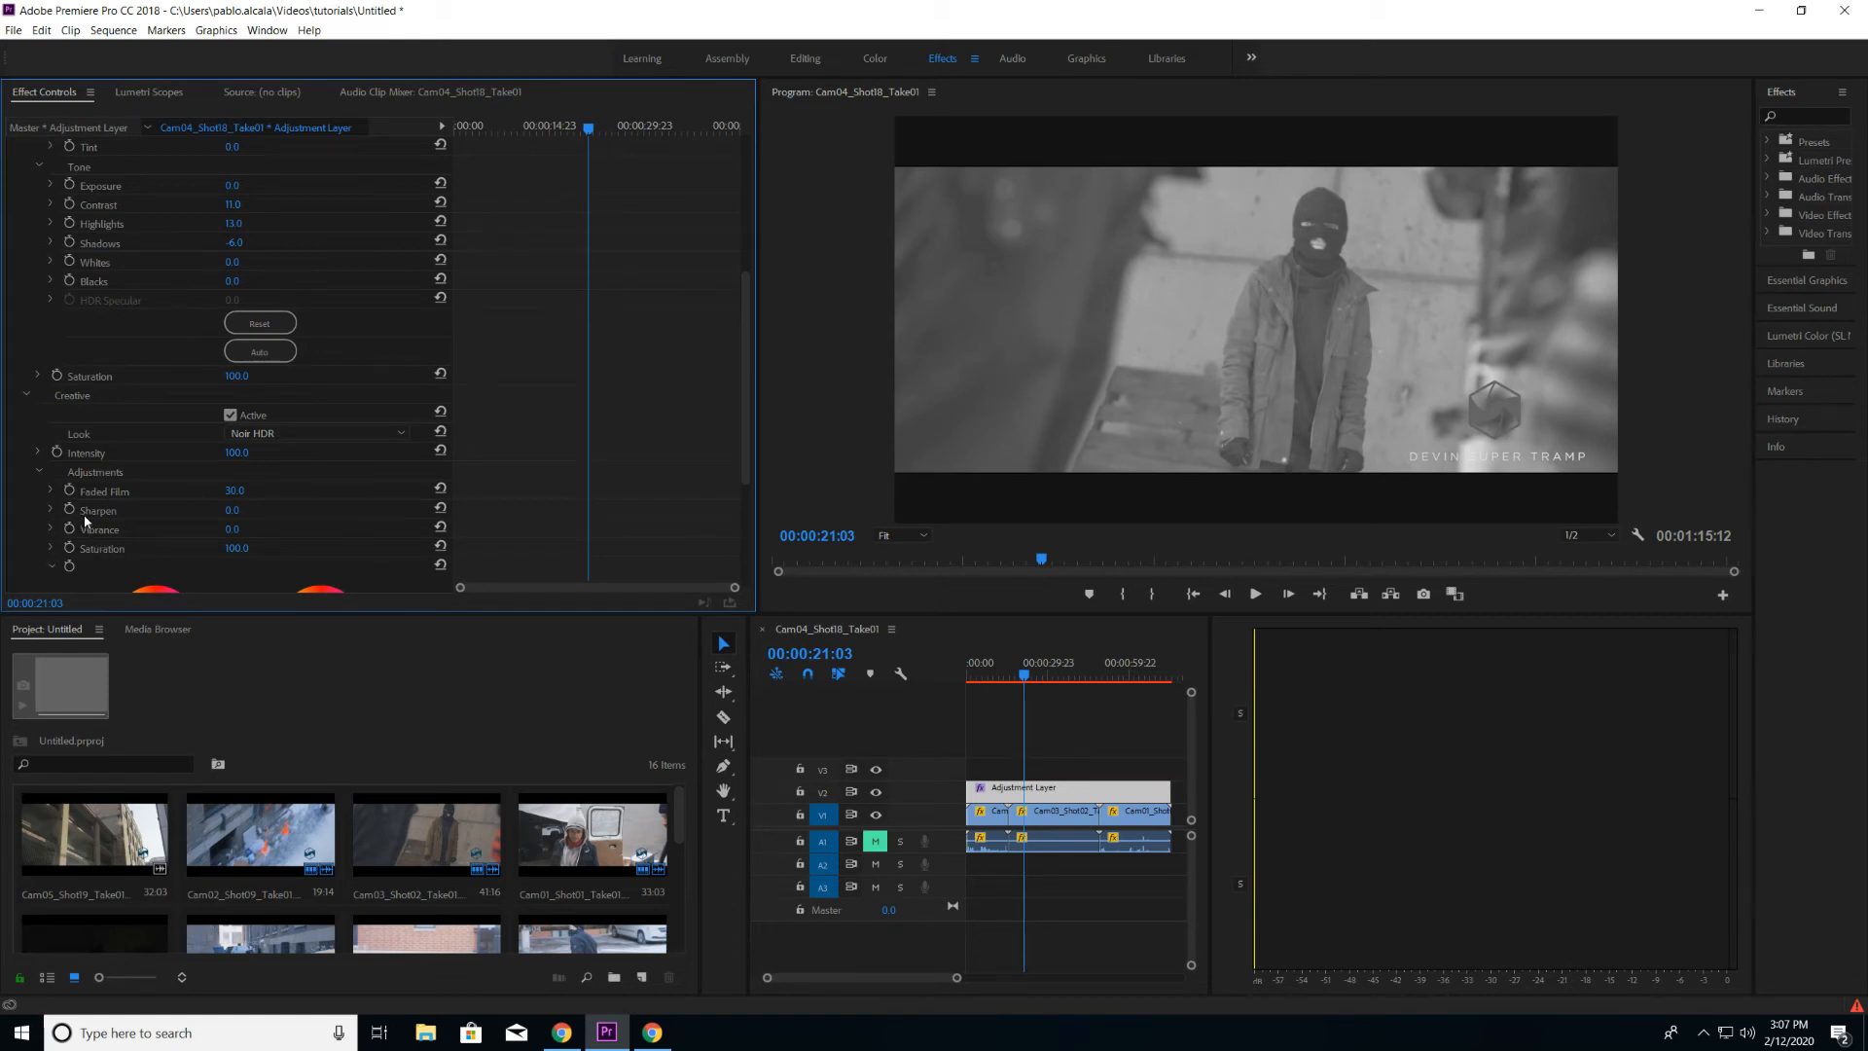
scroll(56, 523, "down", 1)
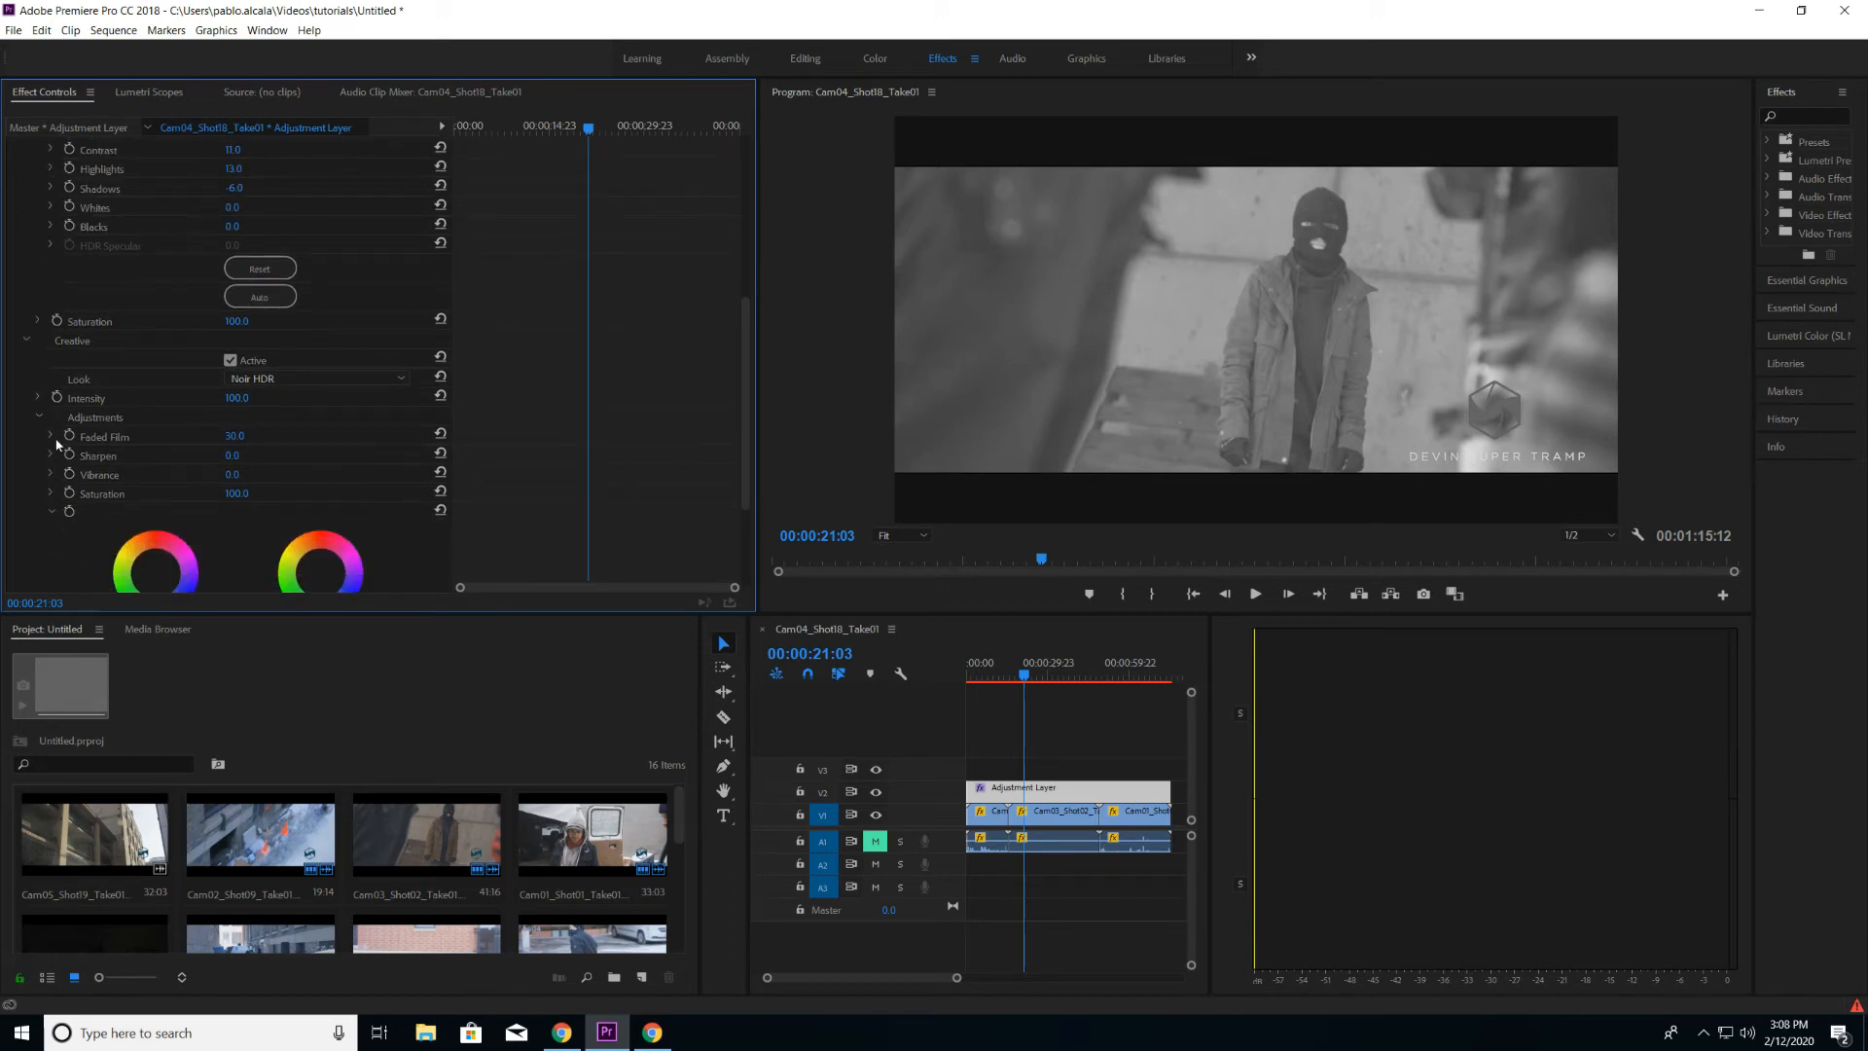
left_click(38, 417)
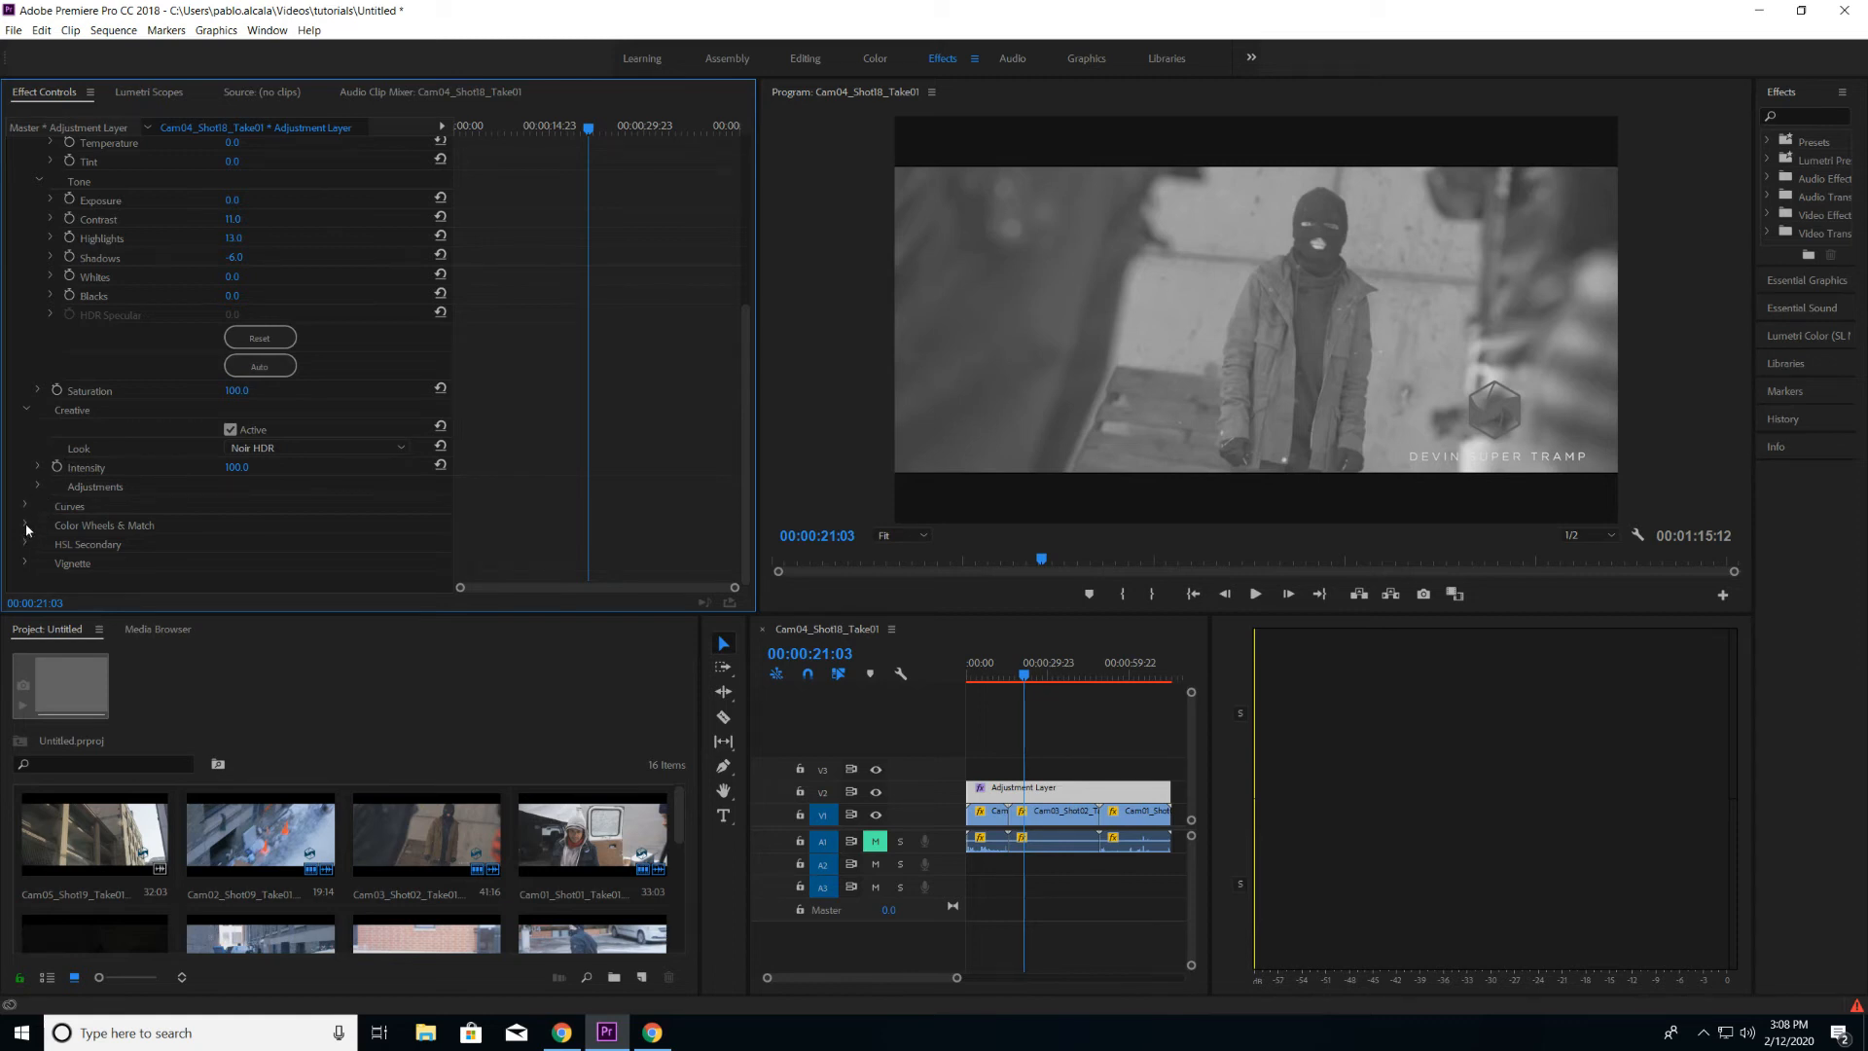
- Expand the Vignette section, set Amount to 5 and reduce Feather to 0
left_click(25, 562)
scroll(273, 523, "down", 2)
scroll(278, 527, "down", 1)
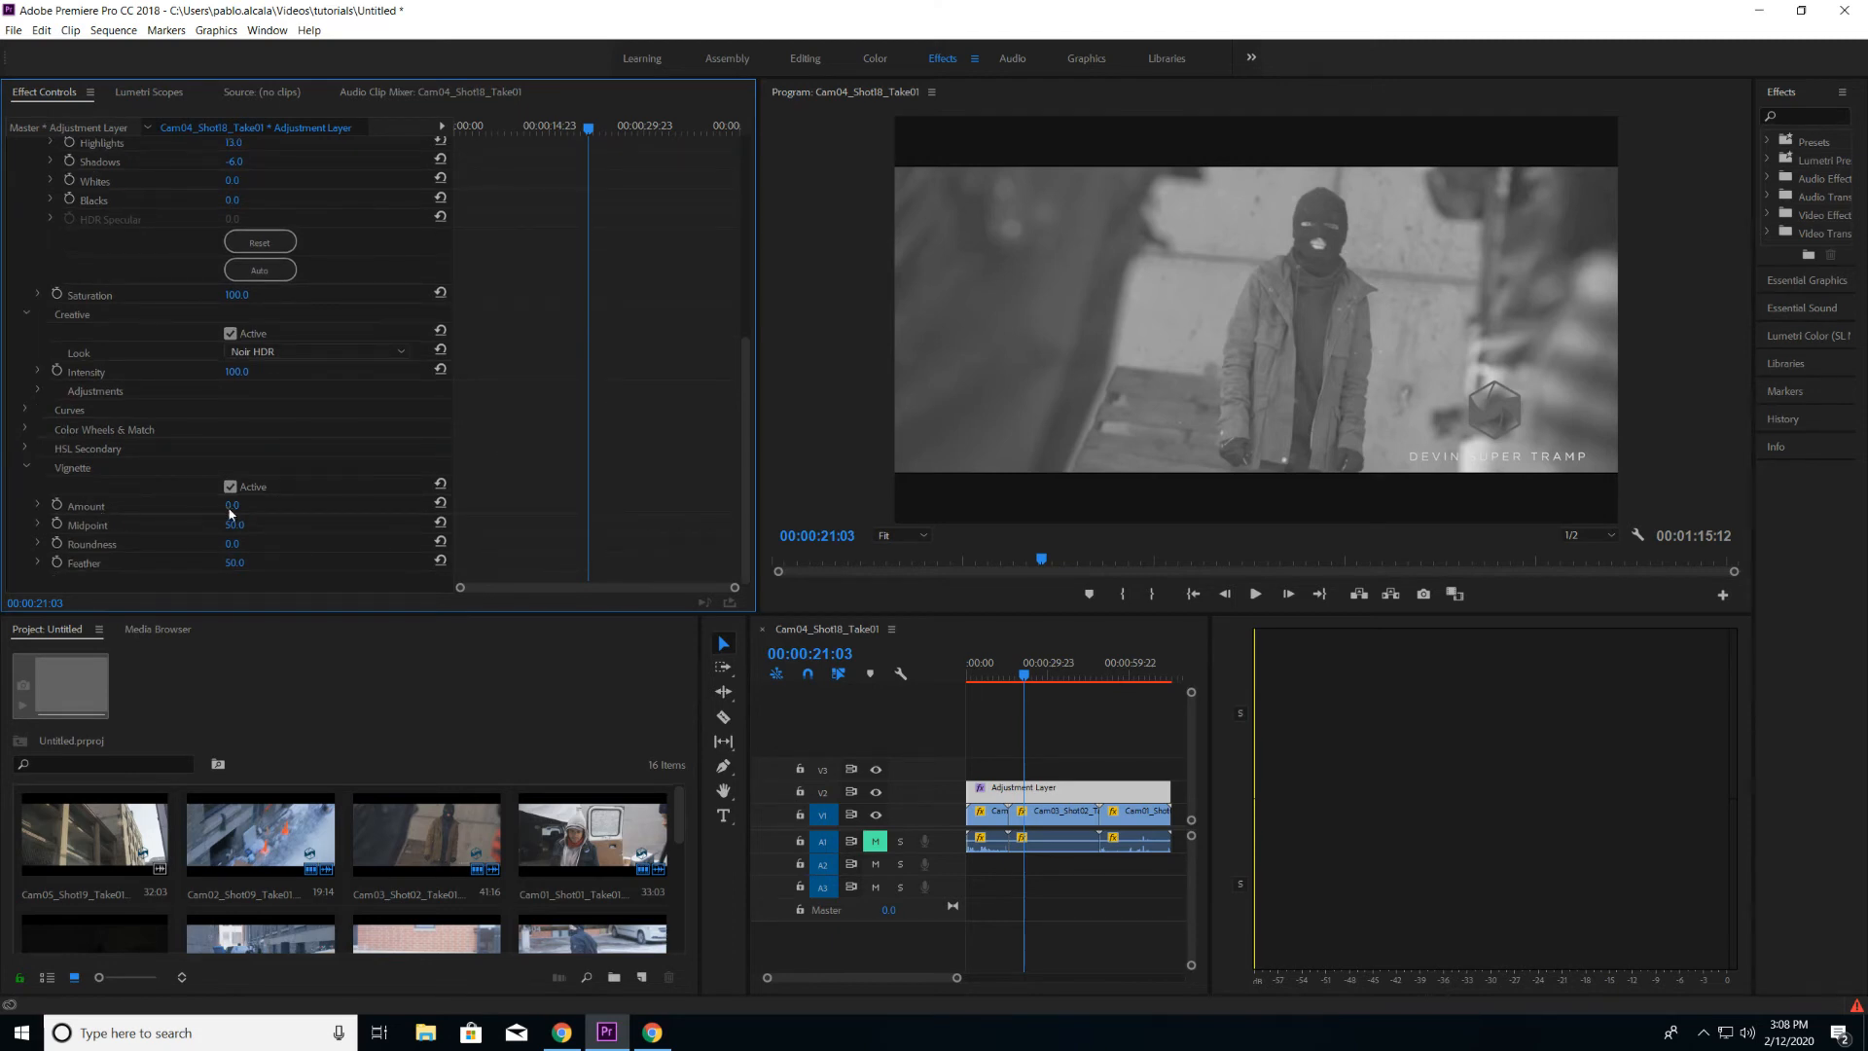
mouse_move(250, 506)
left_mouse_down()
mouse_move(334, 505)
mouse_move(240, 503)
left_mouse_up()
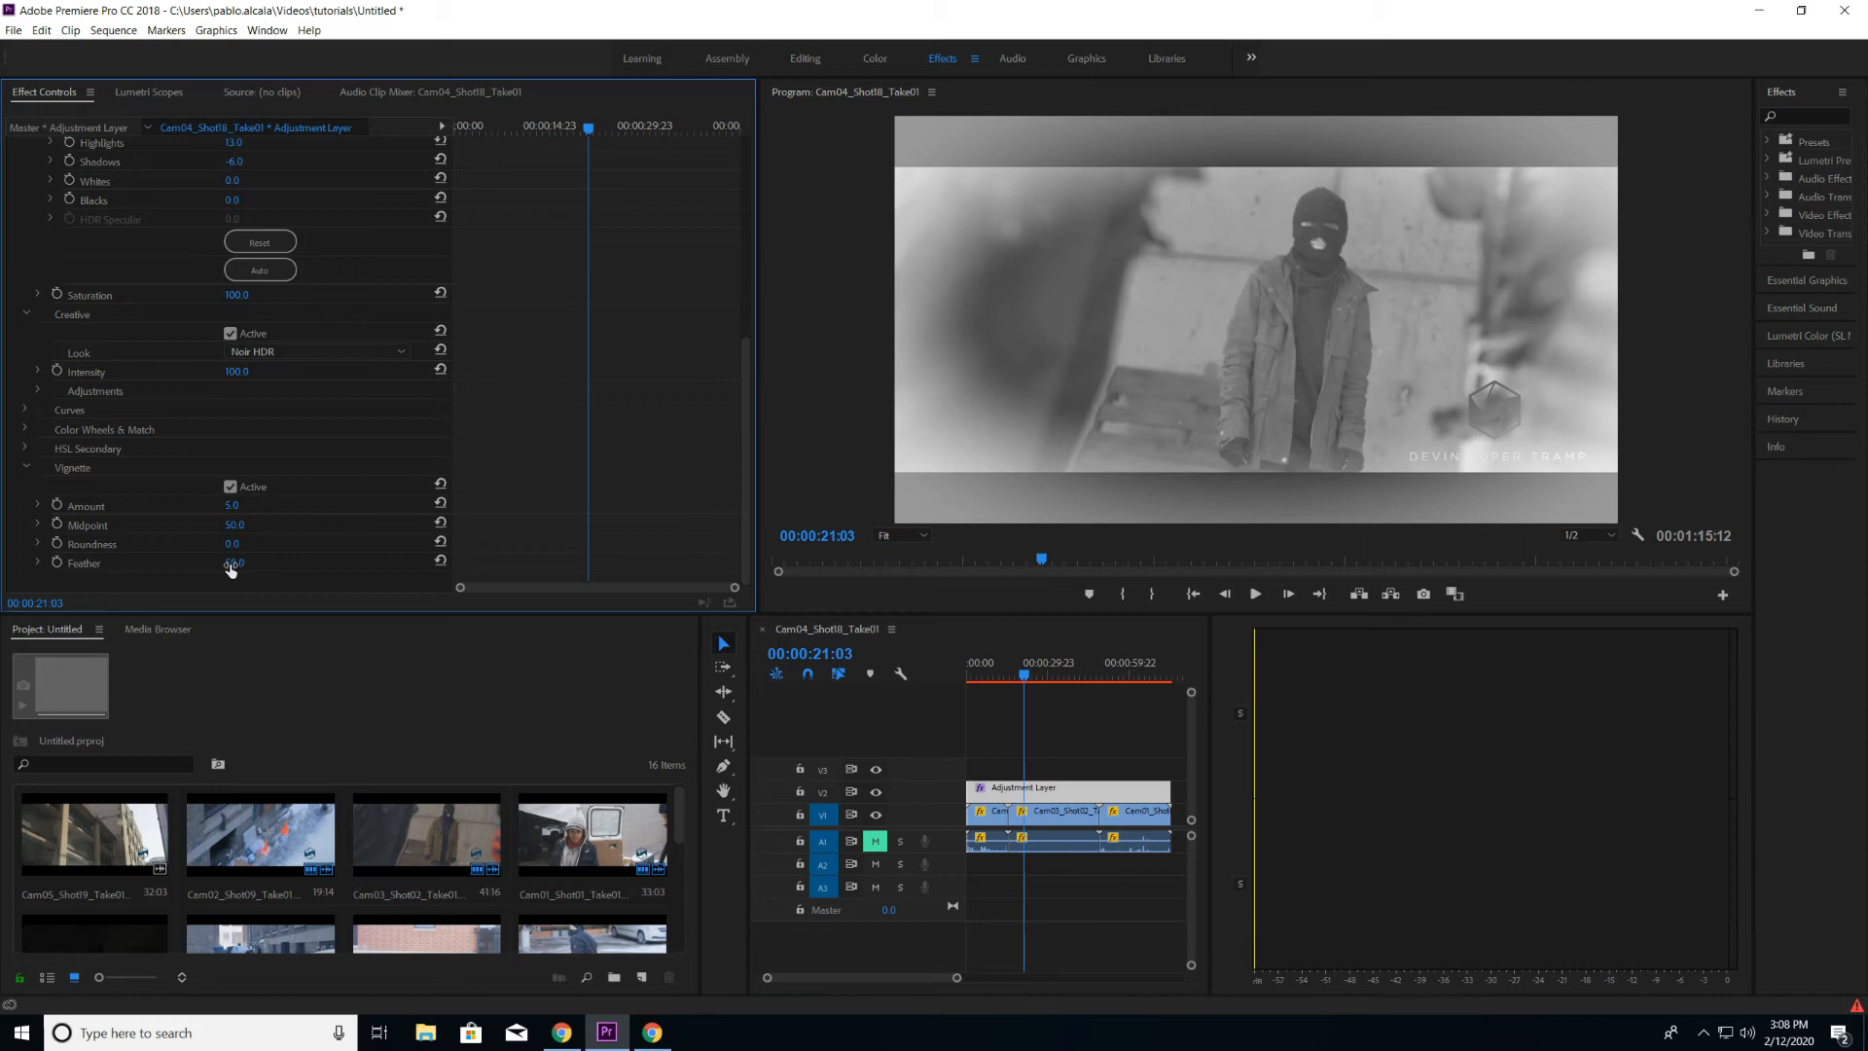
left_click_drag(233, 572, 317, 564)
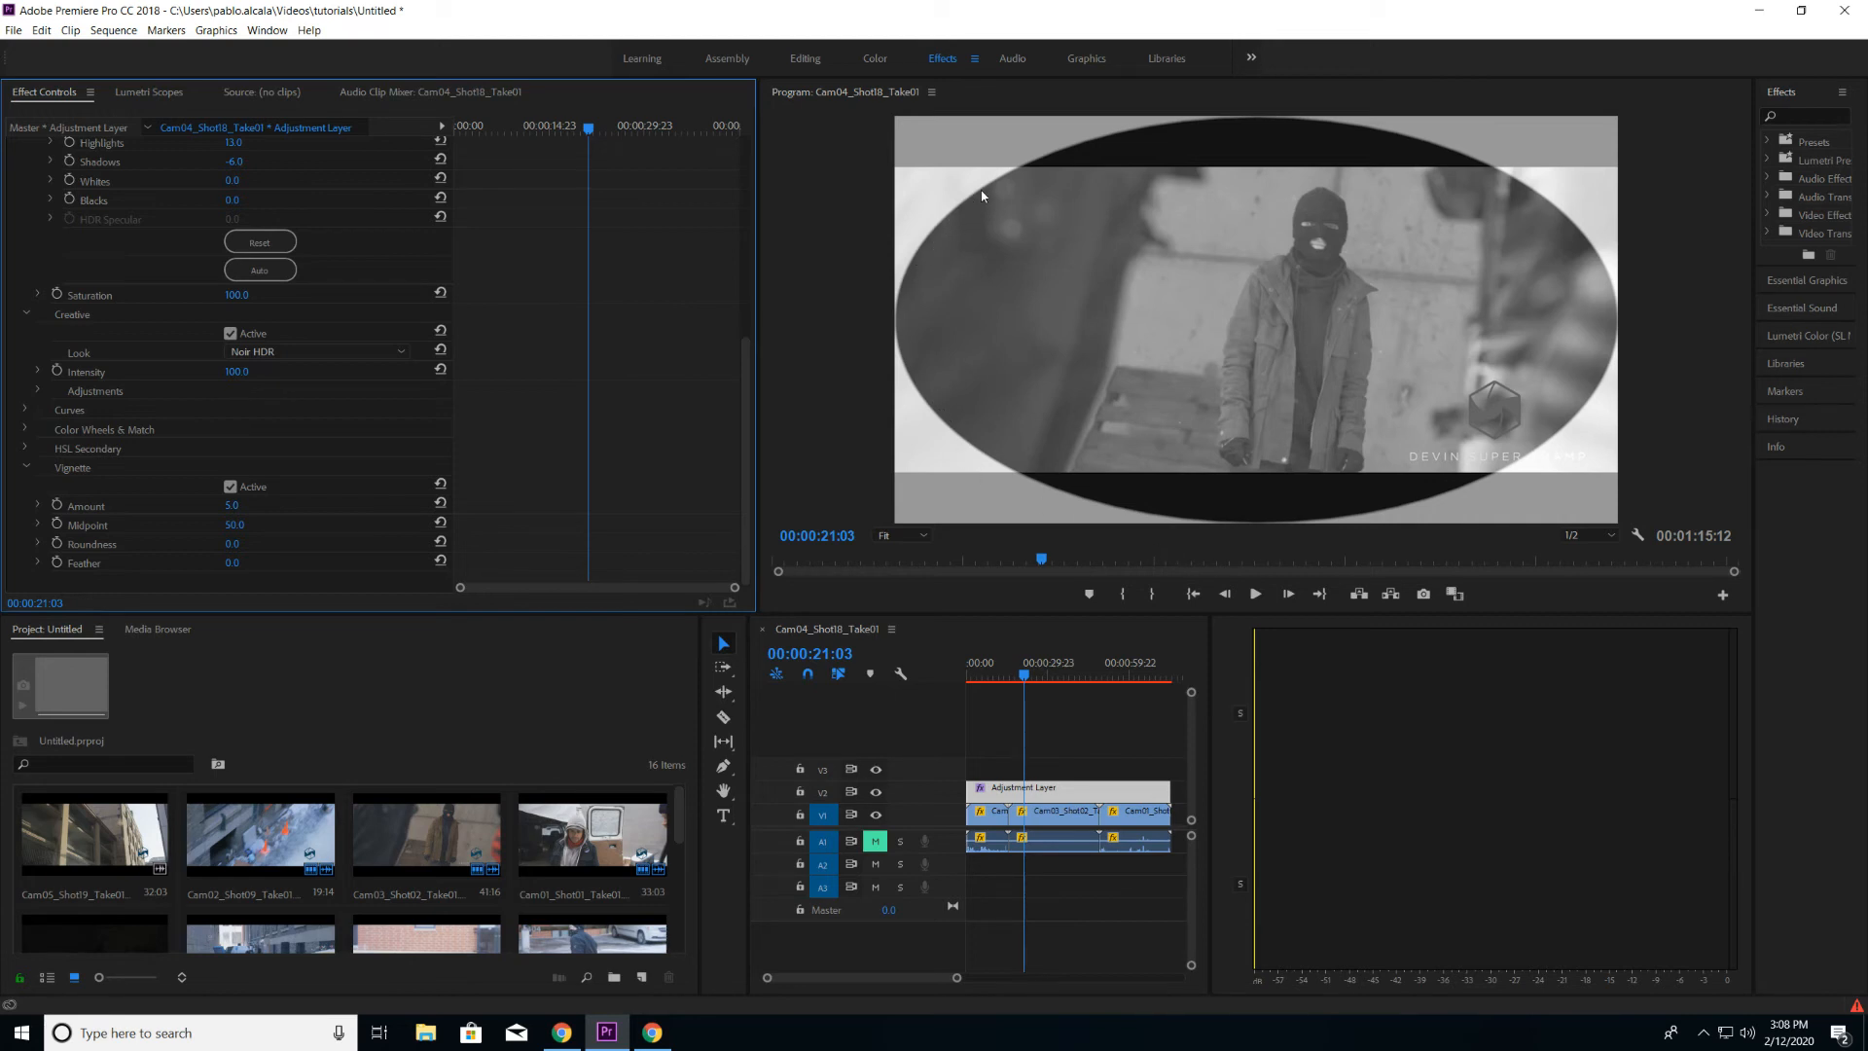
- Raise the vignette's Feather to 100 and fine-tune it down to 96
left_click(232, 562)
type("100")
key("Return")
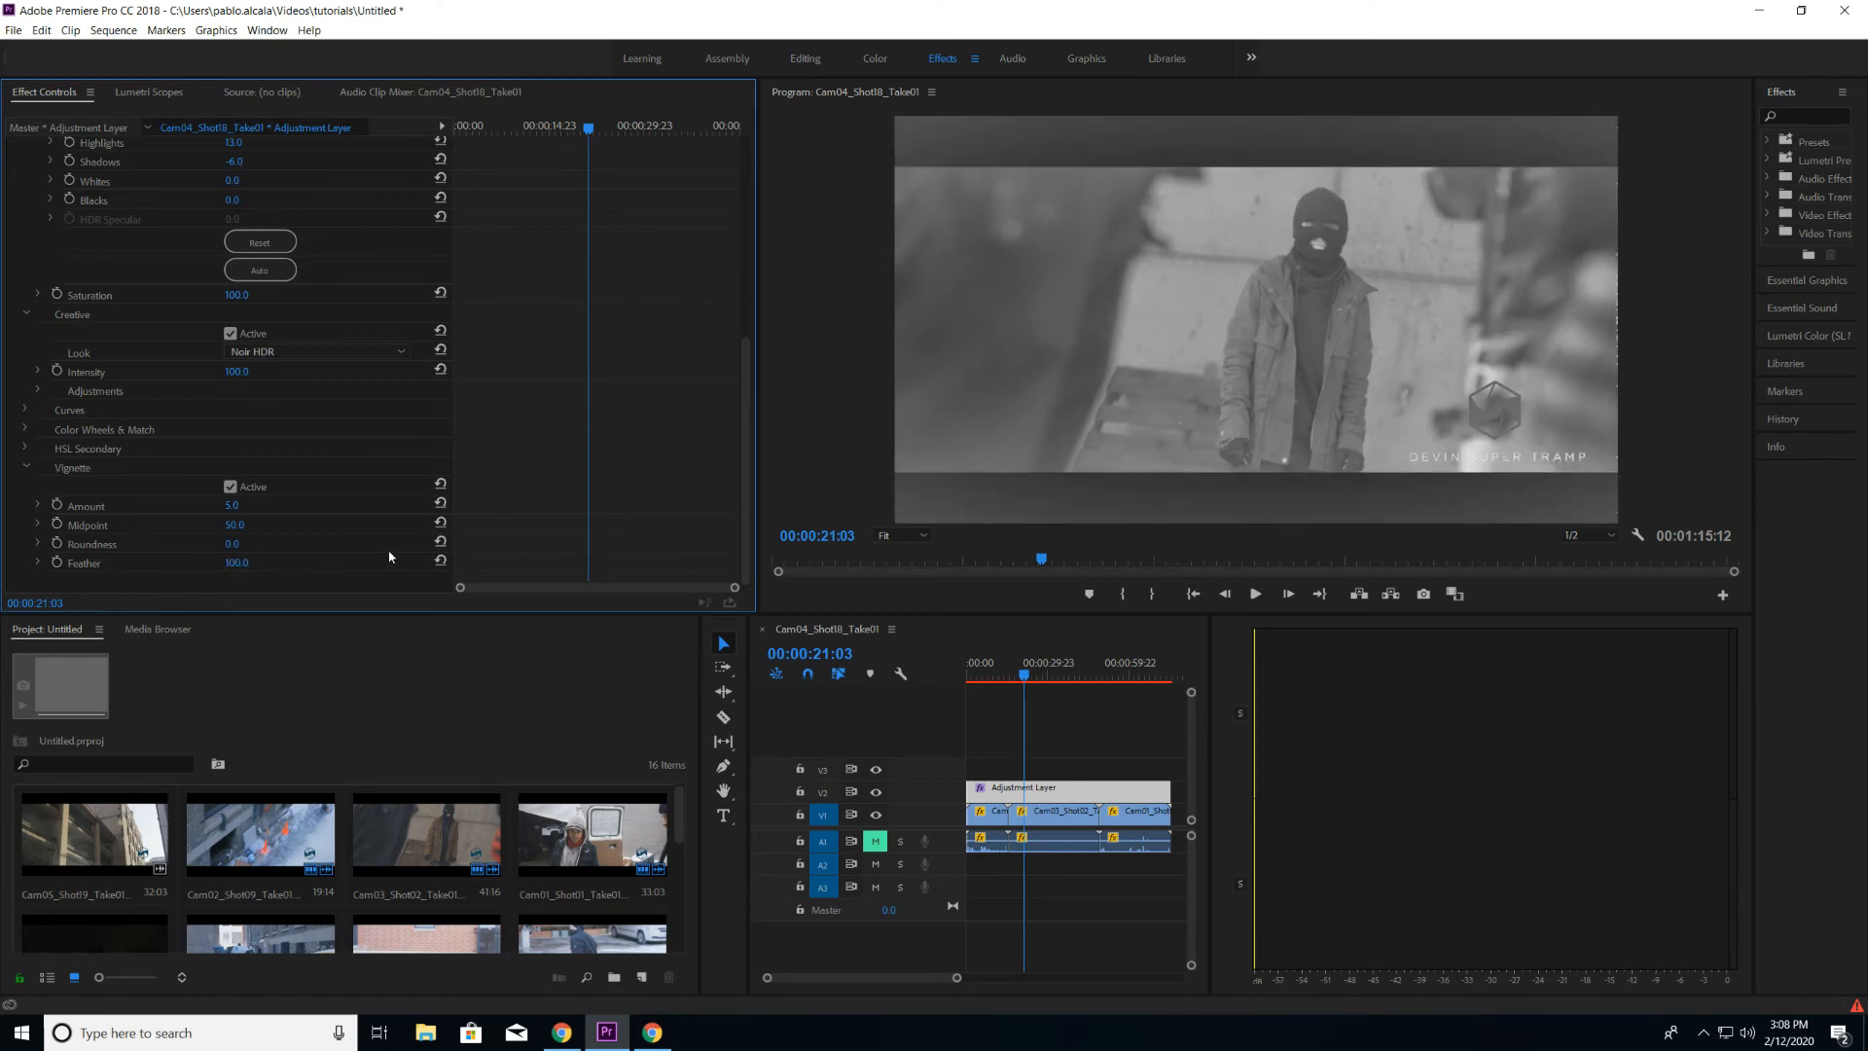
key("Down")
key("Down")
key("Down")
key("Down")
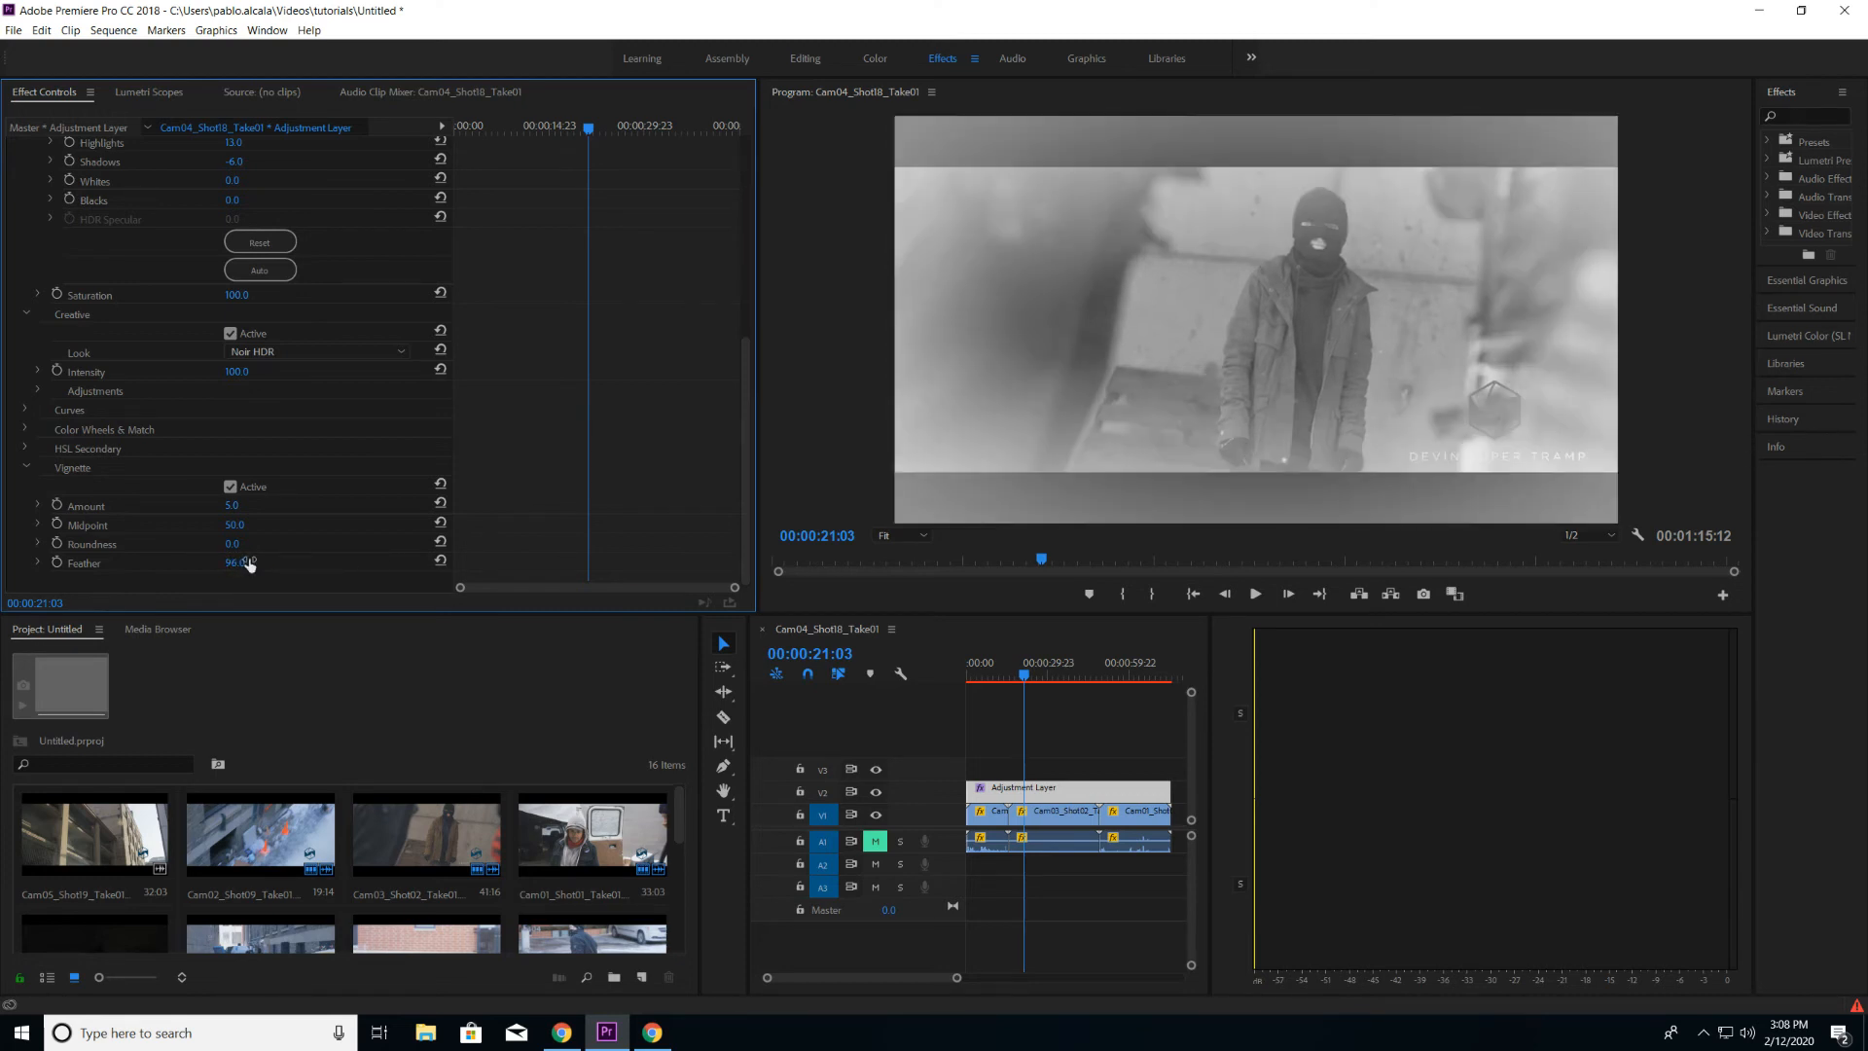
- Try a vignette Amount of 0.6 and compare the picture with the vignette switched off and on
left_click_drag(230, 506, 189, 512)
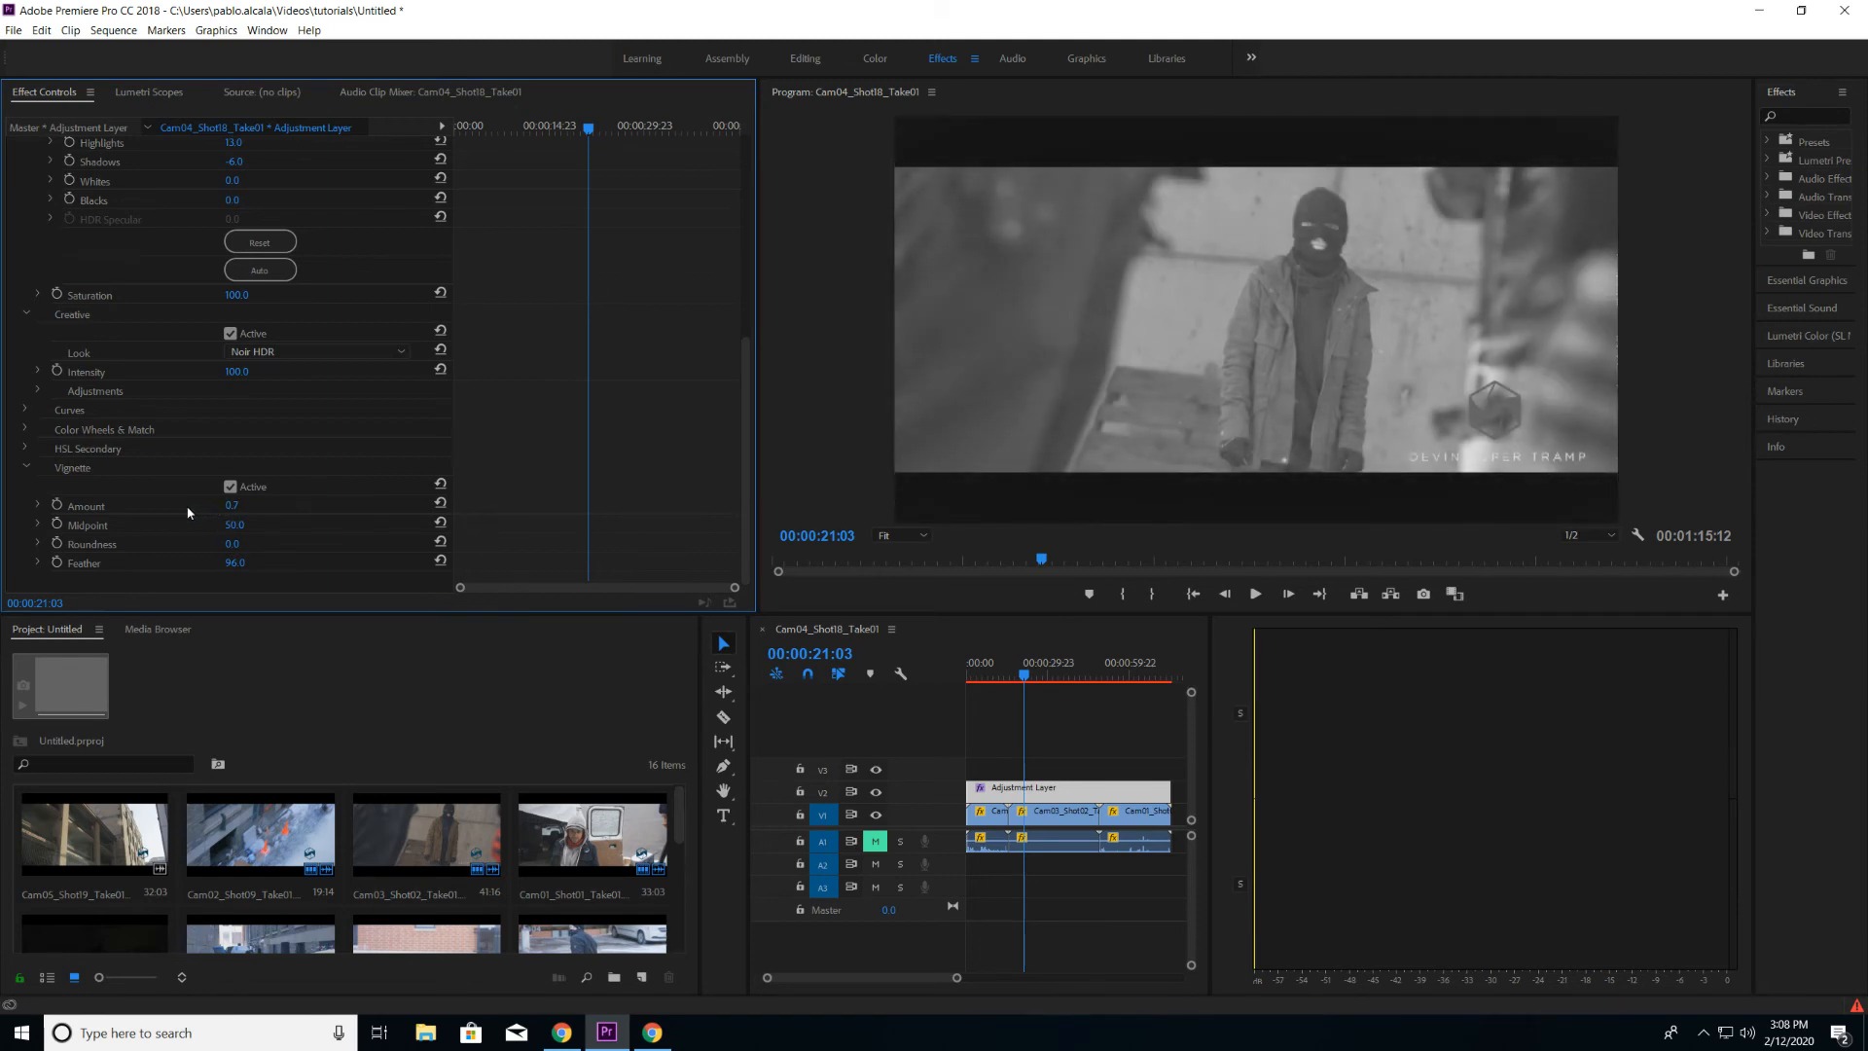
left_click(248, 503)
type("0")
key("Return")
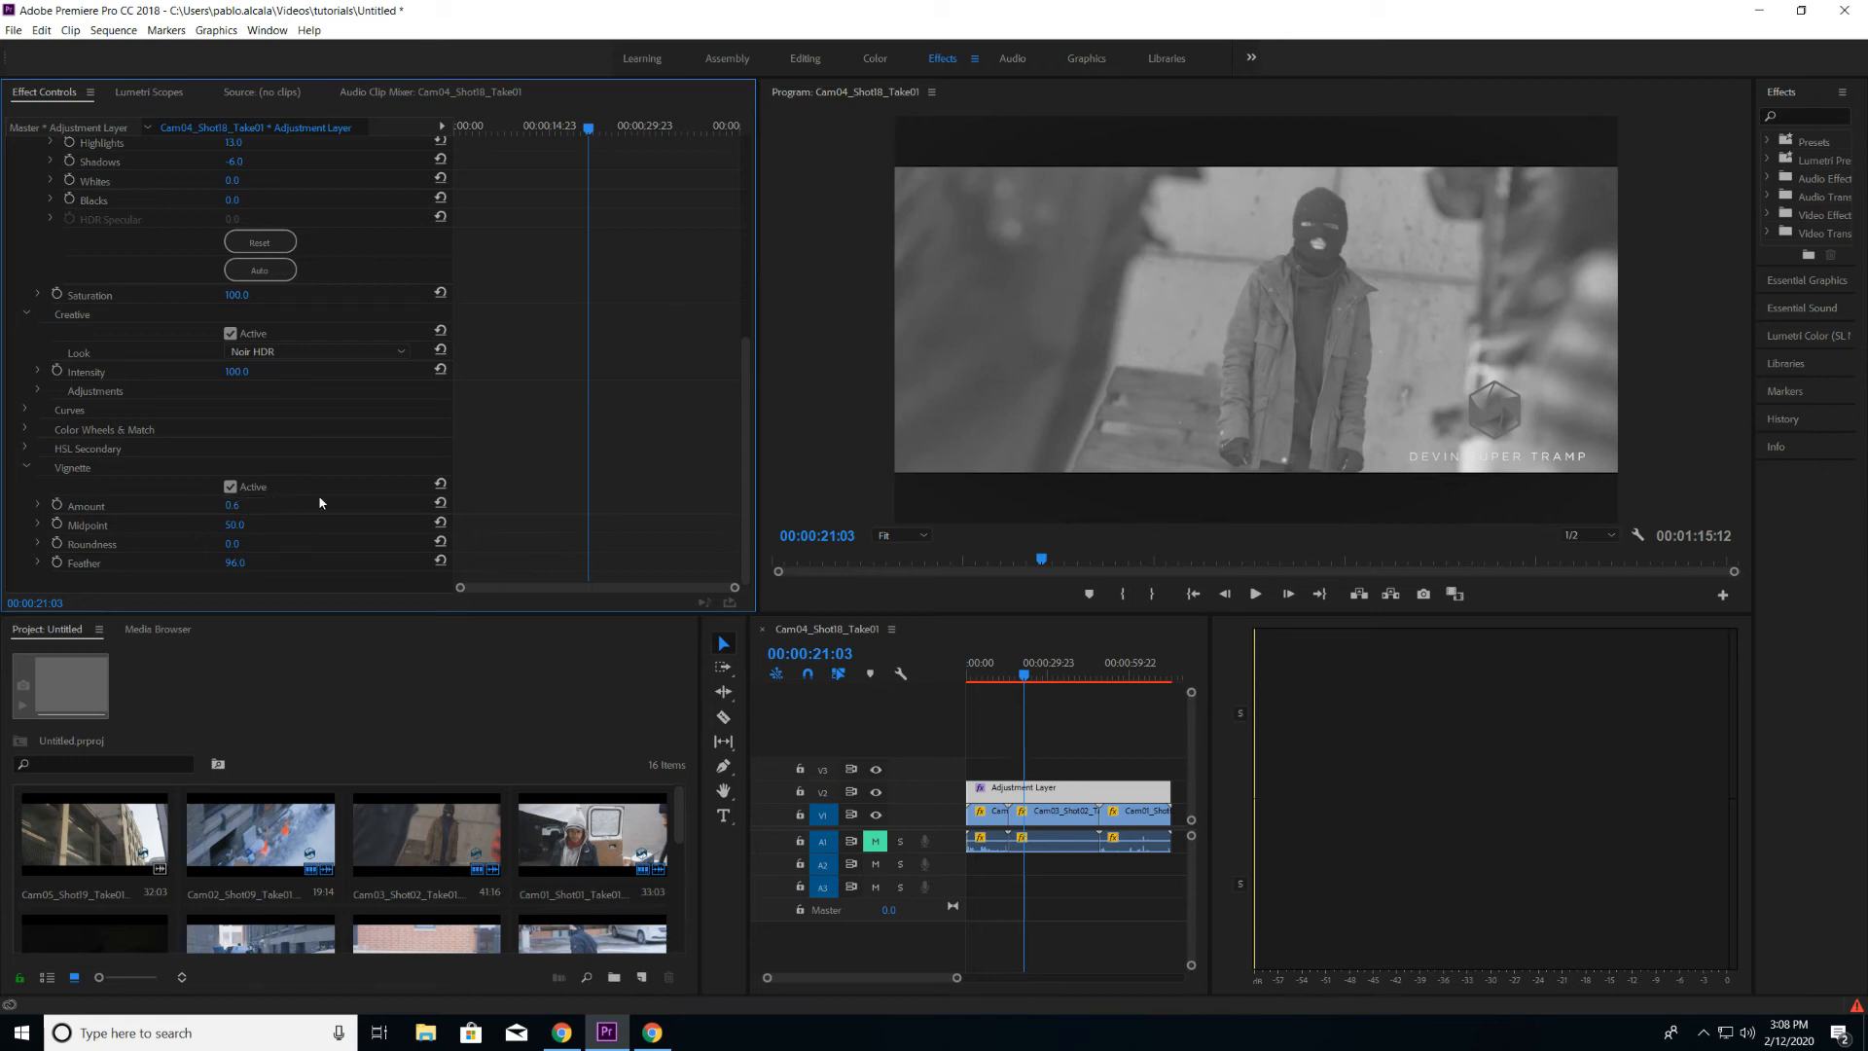
left_click(230, 486)
left_click(231, 487)
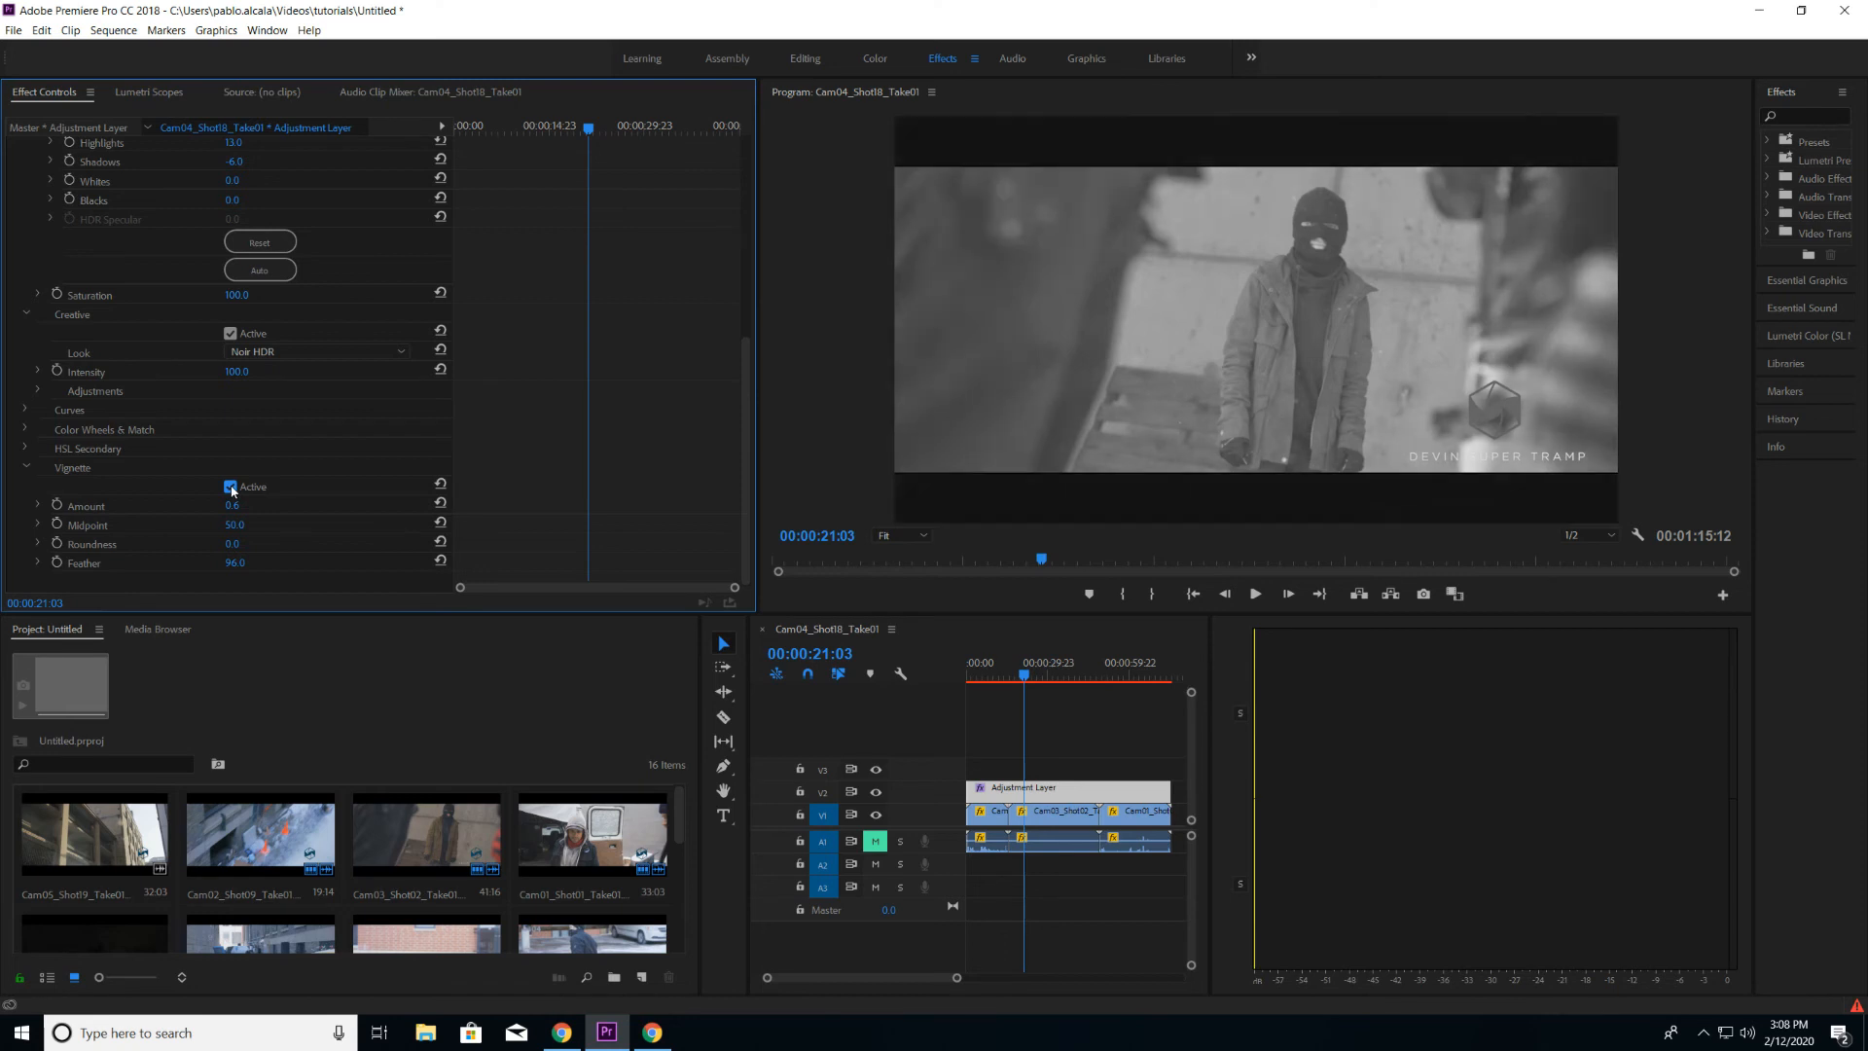
left_click(230, 487)
left_click(231, 487)
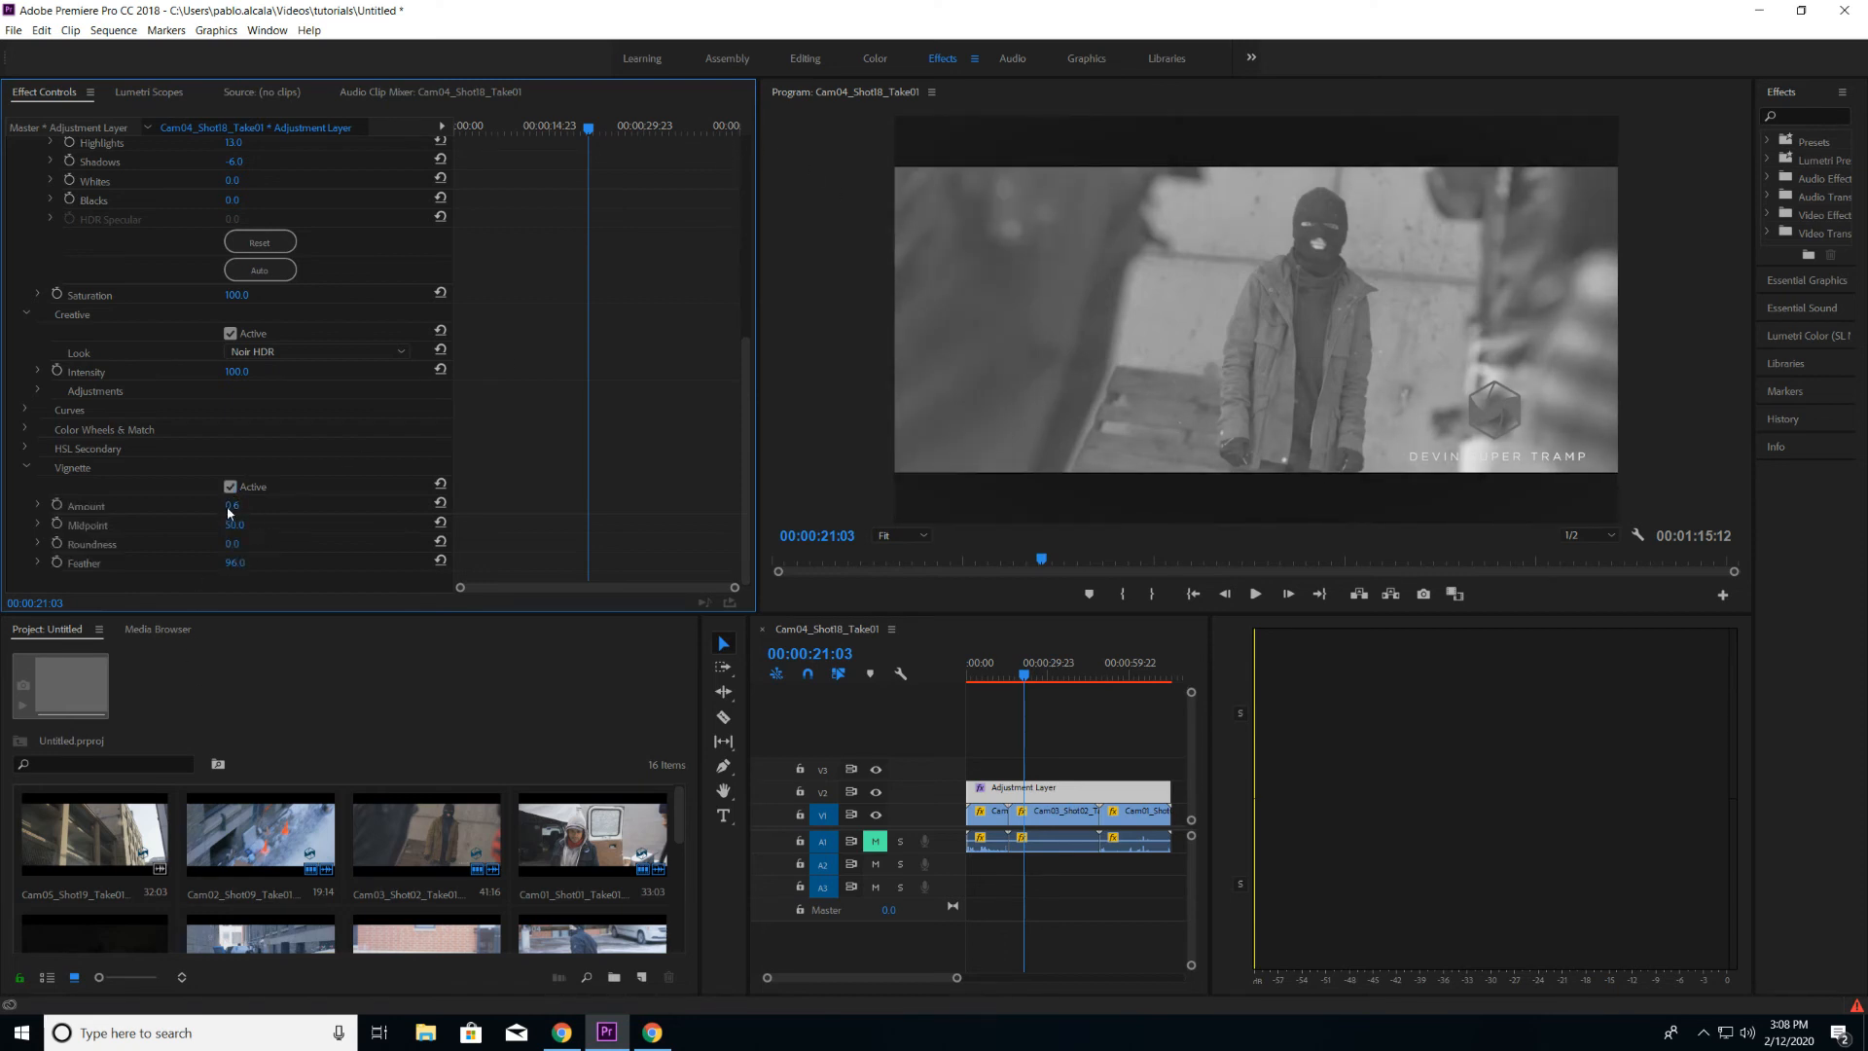
- Set the vignette Amount to -0.9, compare it switched off and on, leave it active and collapse the Vignette section
left_click_drag(226, 513, 222, 513)
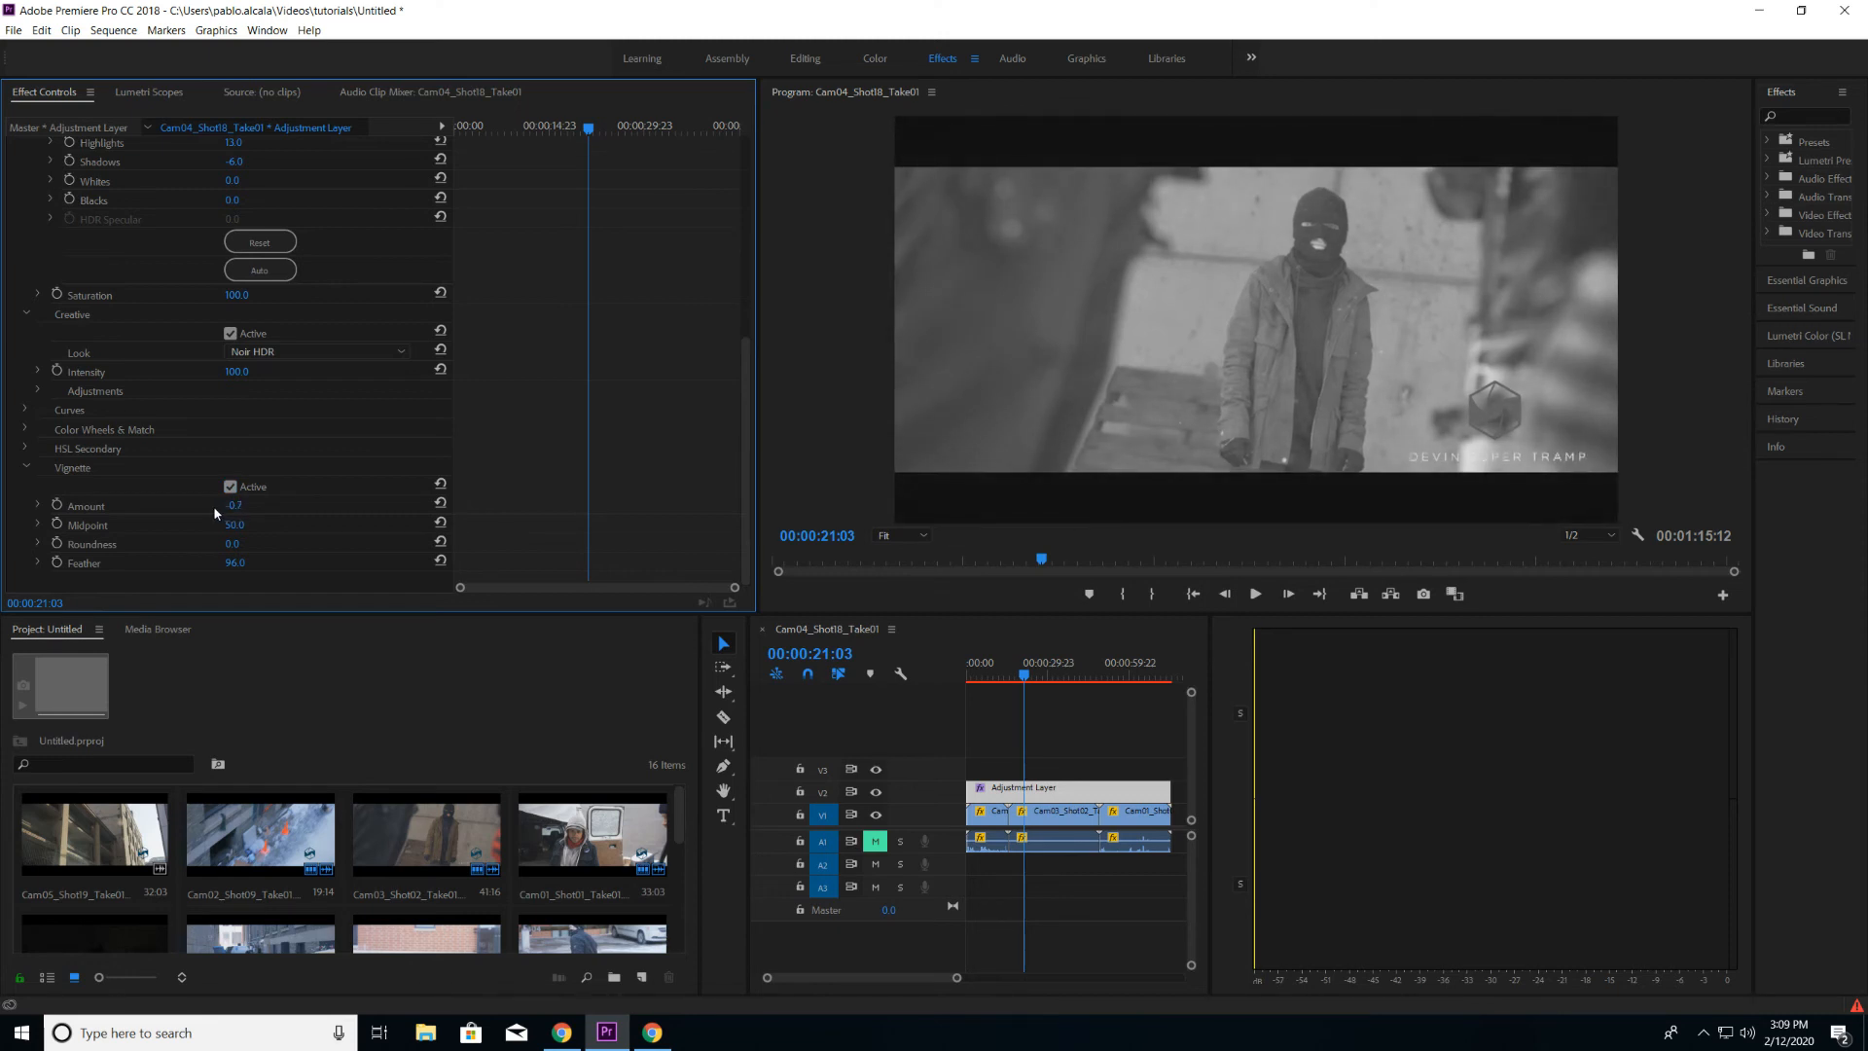
left_click_drag(215, 512, 231, 508)
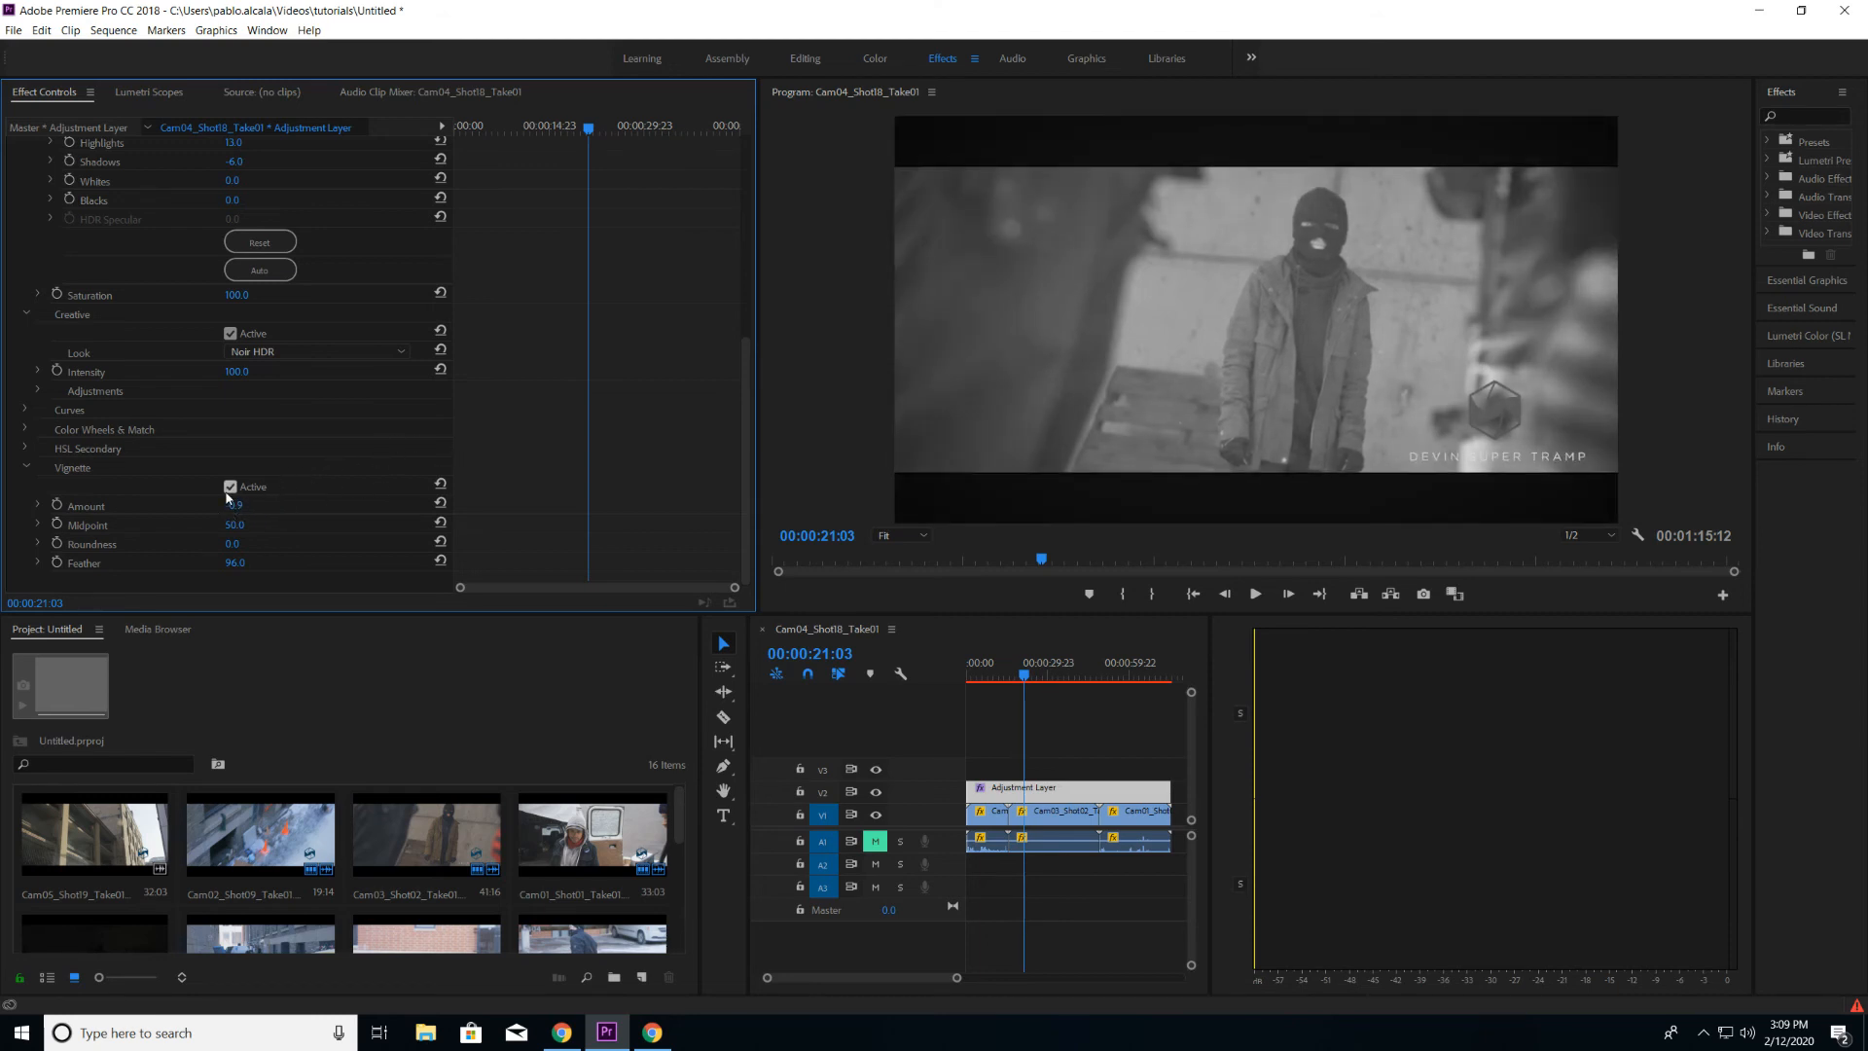
left_click(227, 490)
left_click(227, 494)
left_click(229, 490)
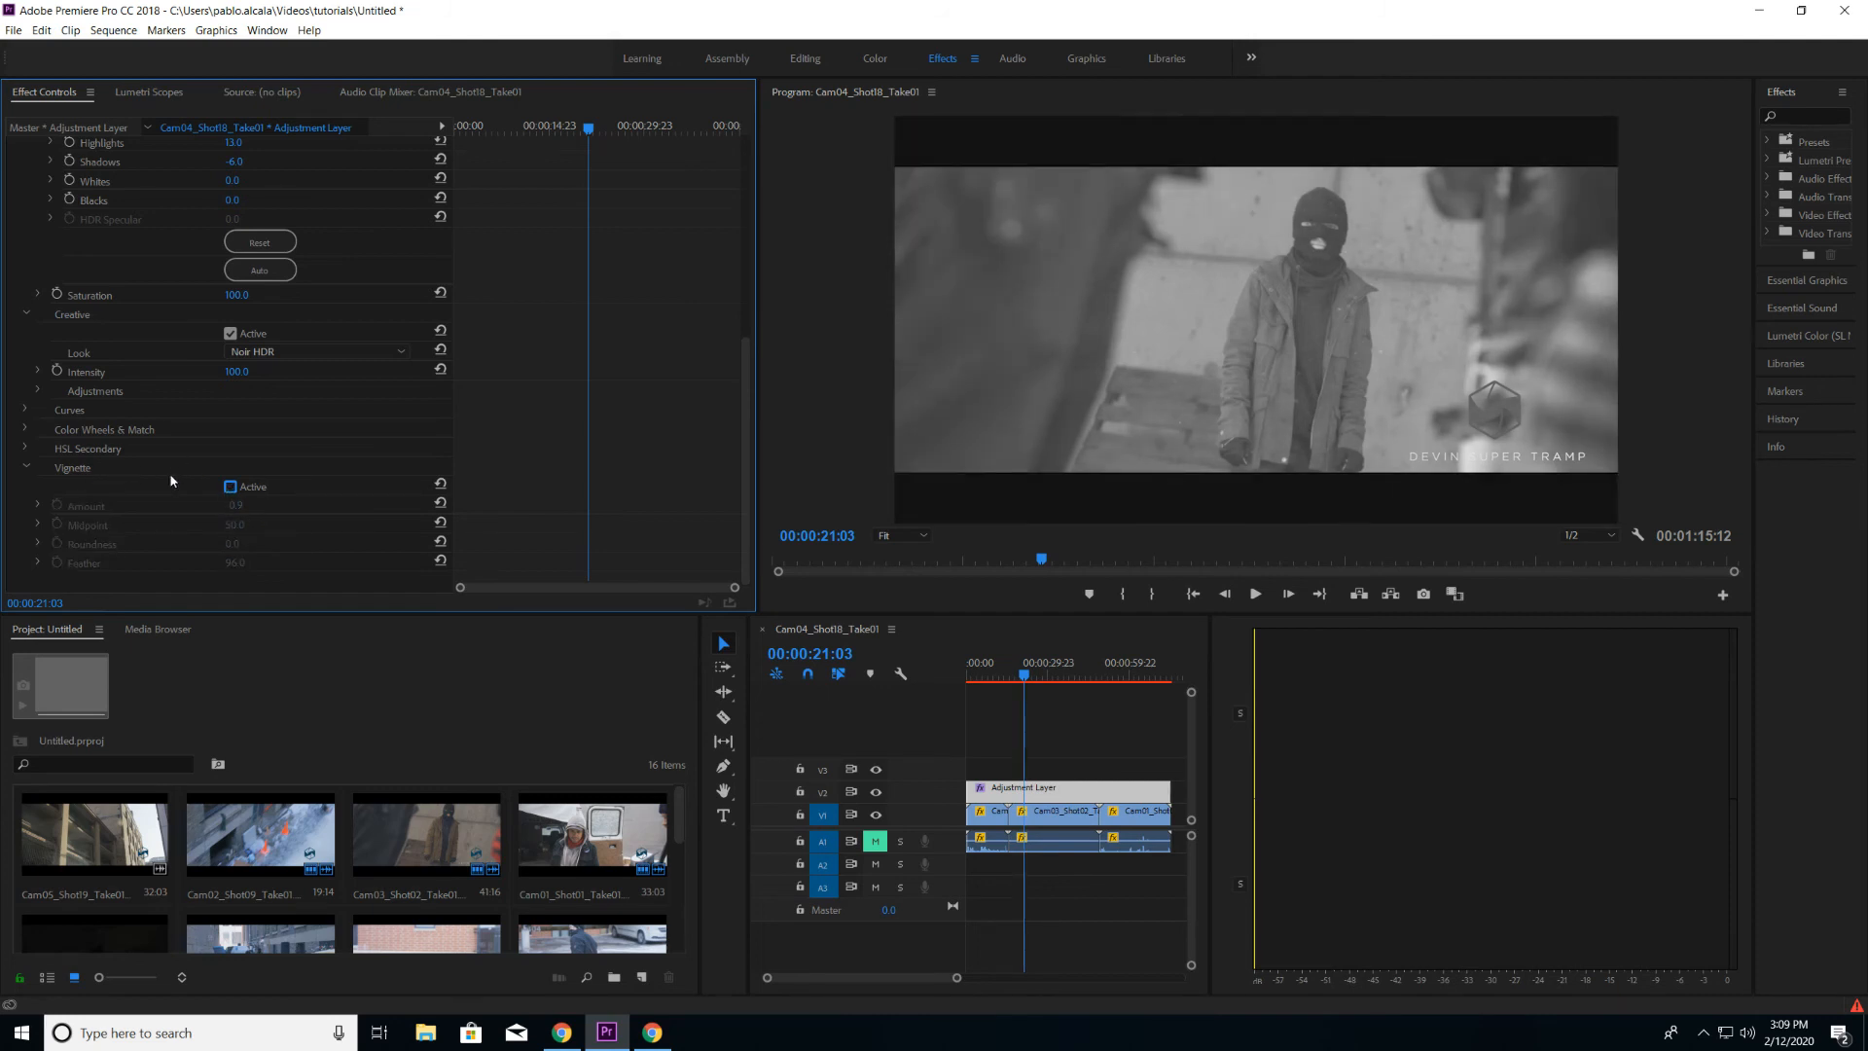
left_click(221, 490)
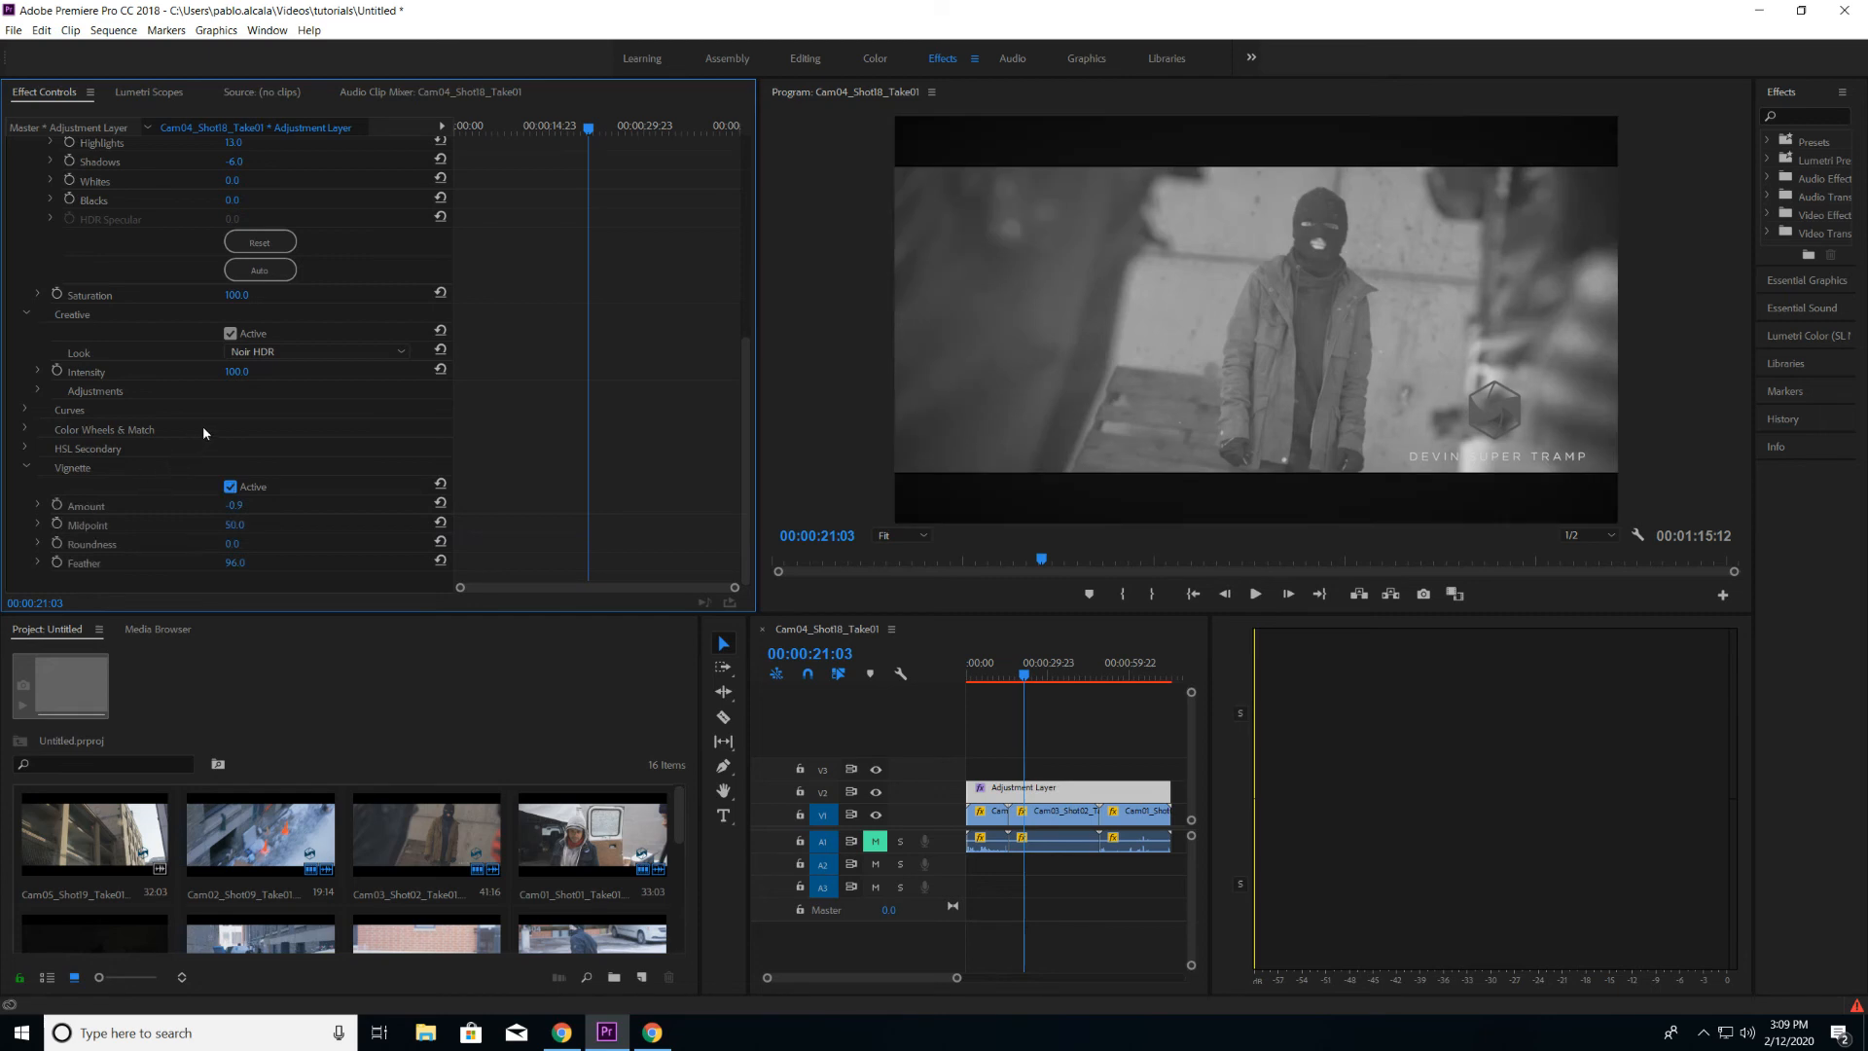
left_click(26, 469)
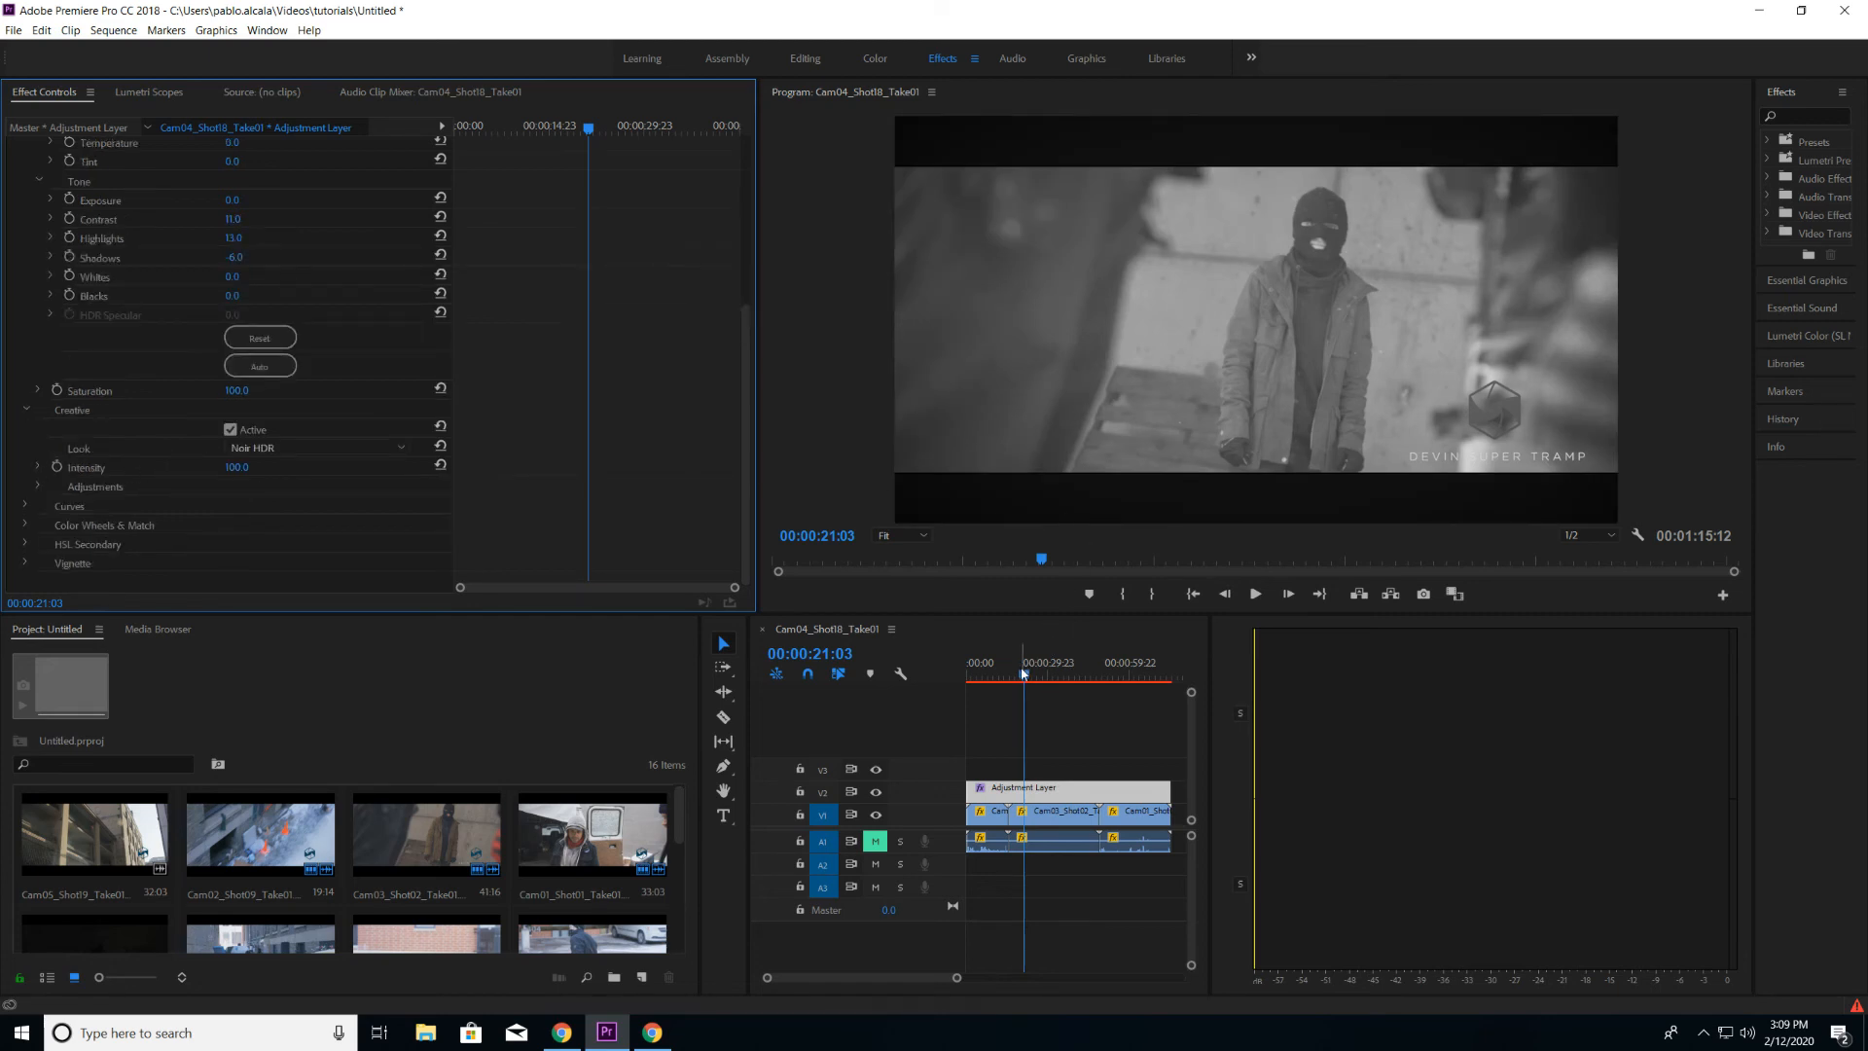
- Play the graded sequence from the start in a maximized Program monitor, stop at about 34 seconds and restore the workspace
left_click_drag(1025, 673, 741, 701)
key("space")
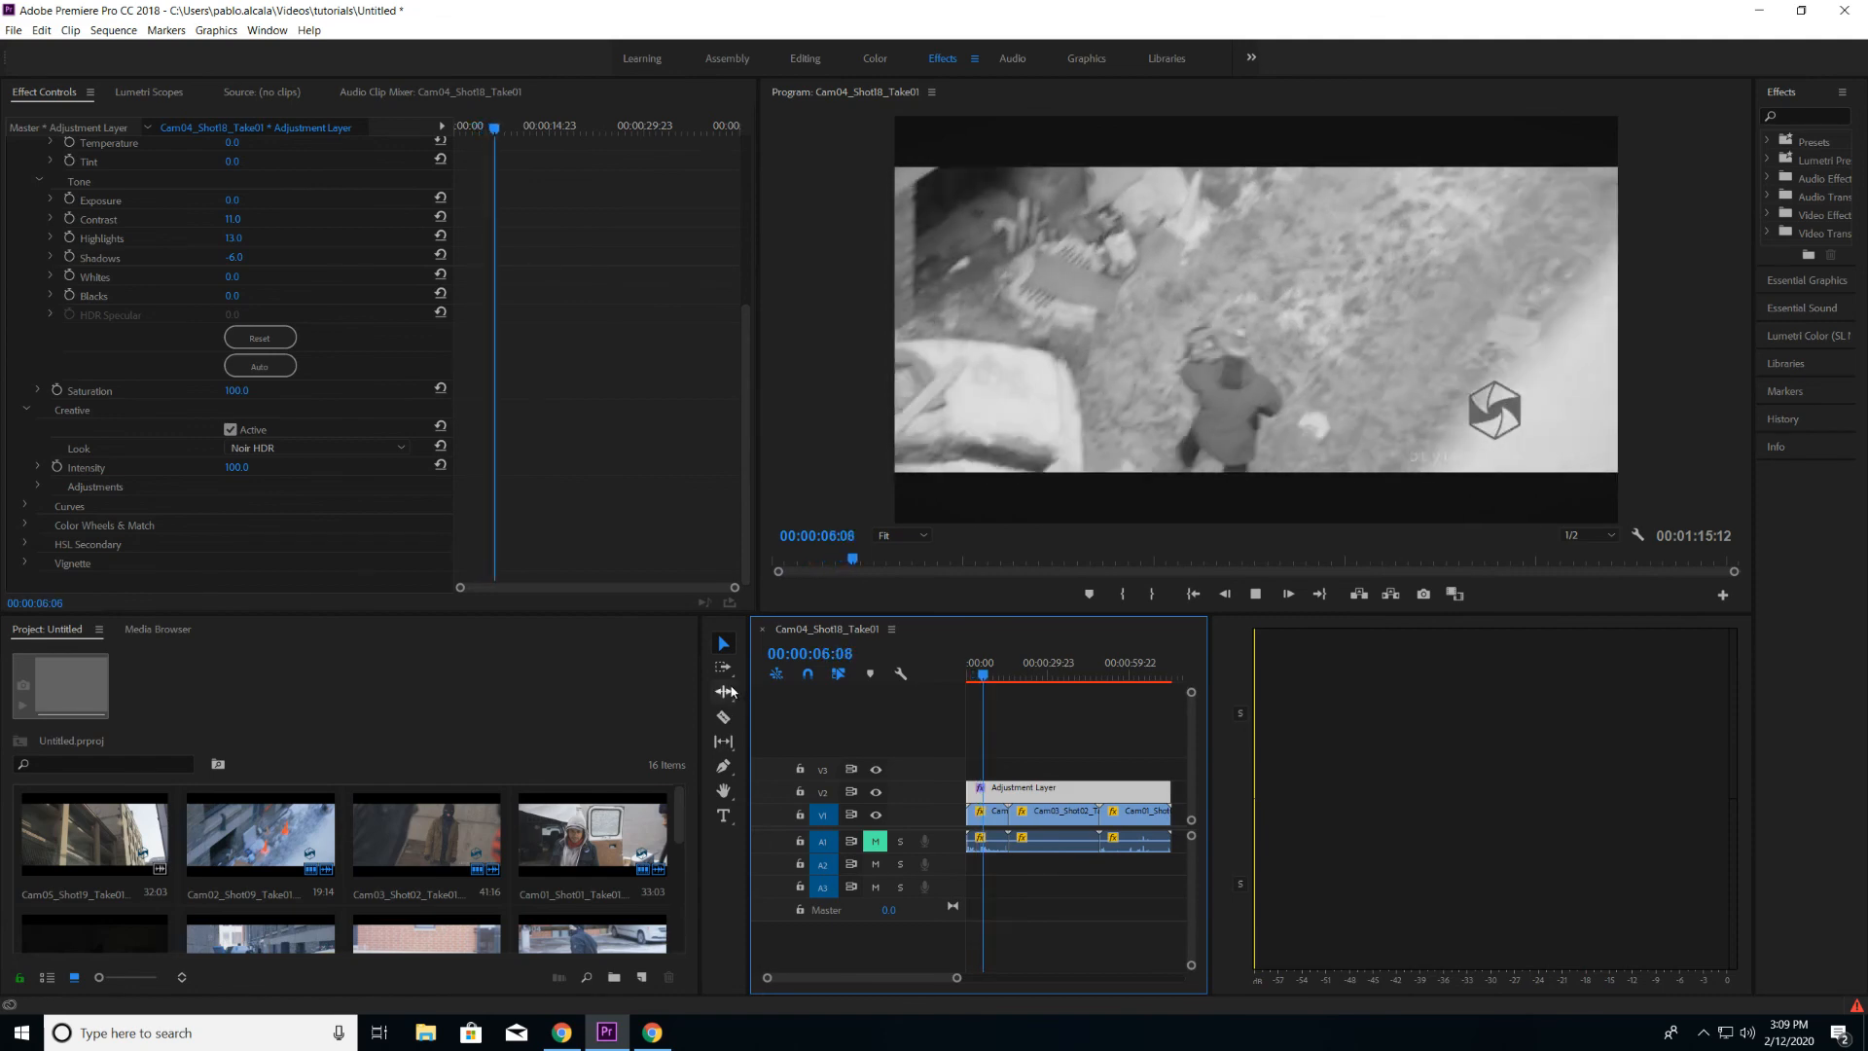
key("grave")
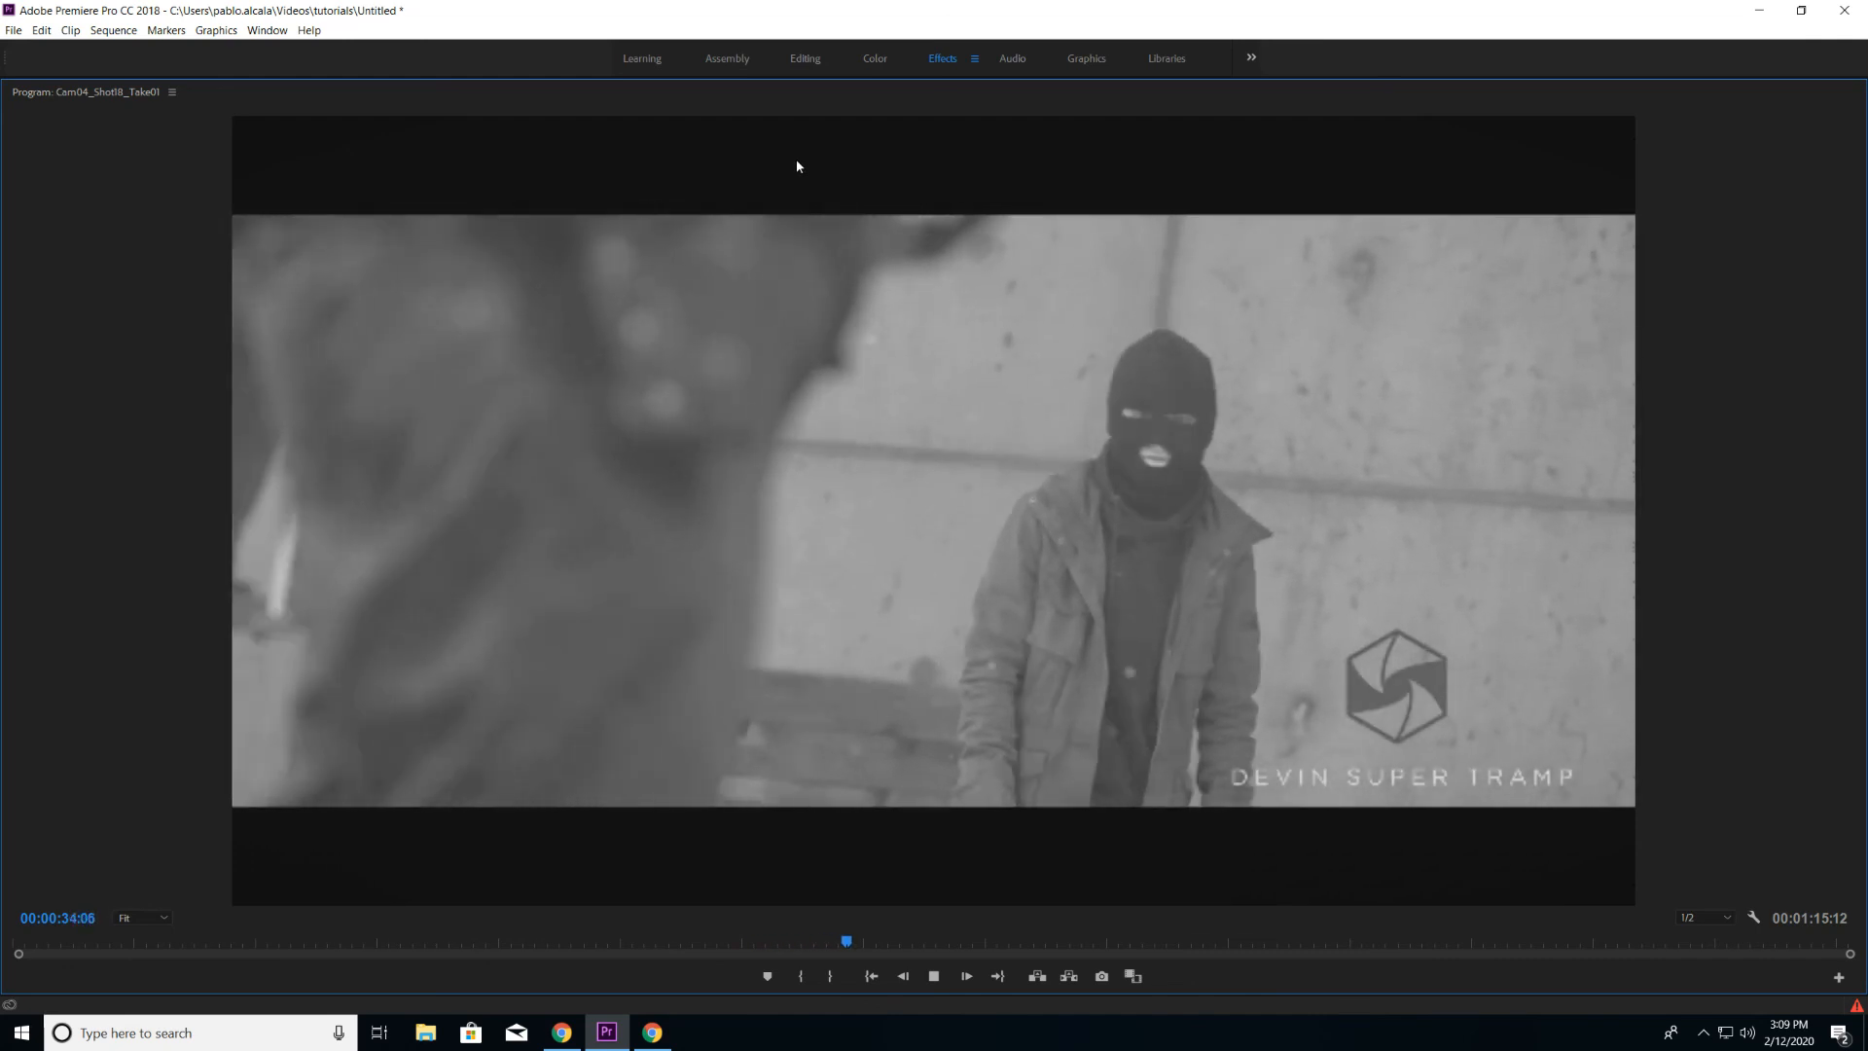
key("space")
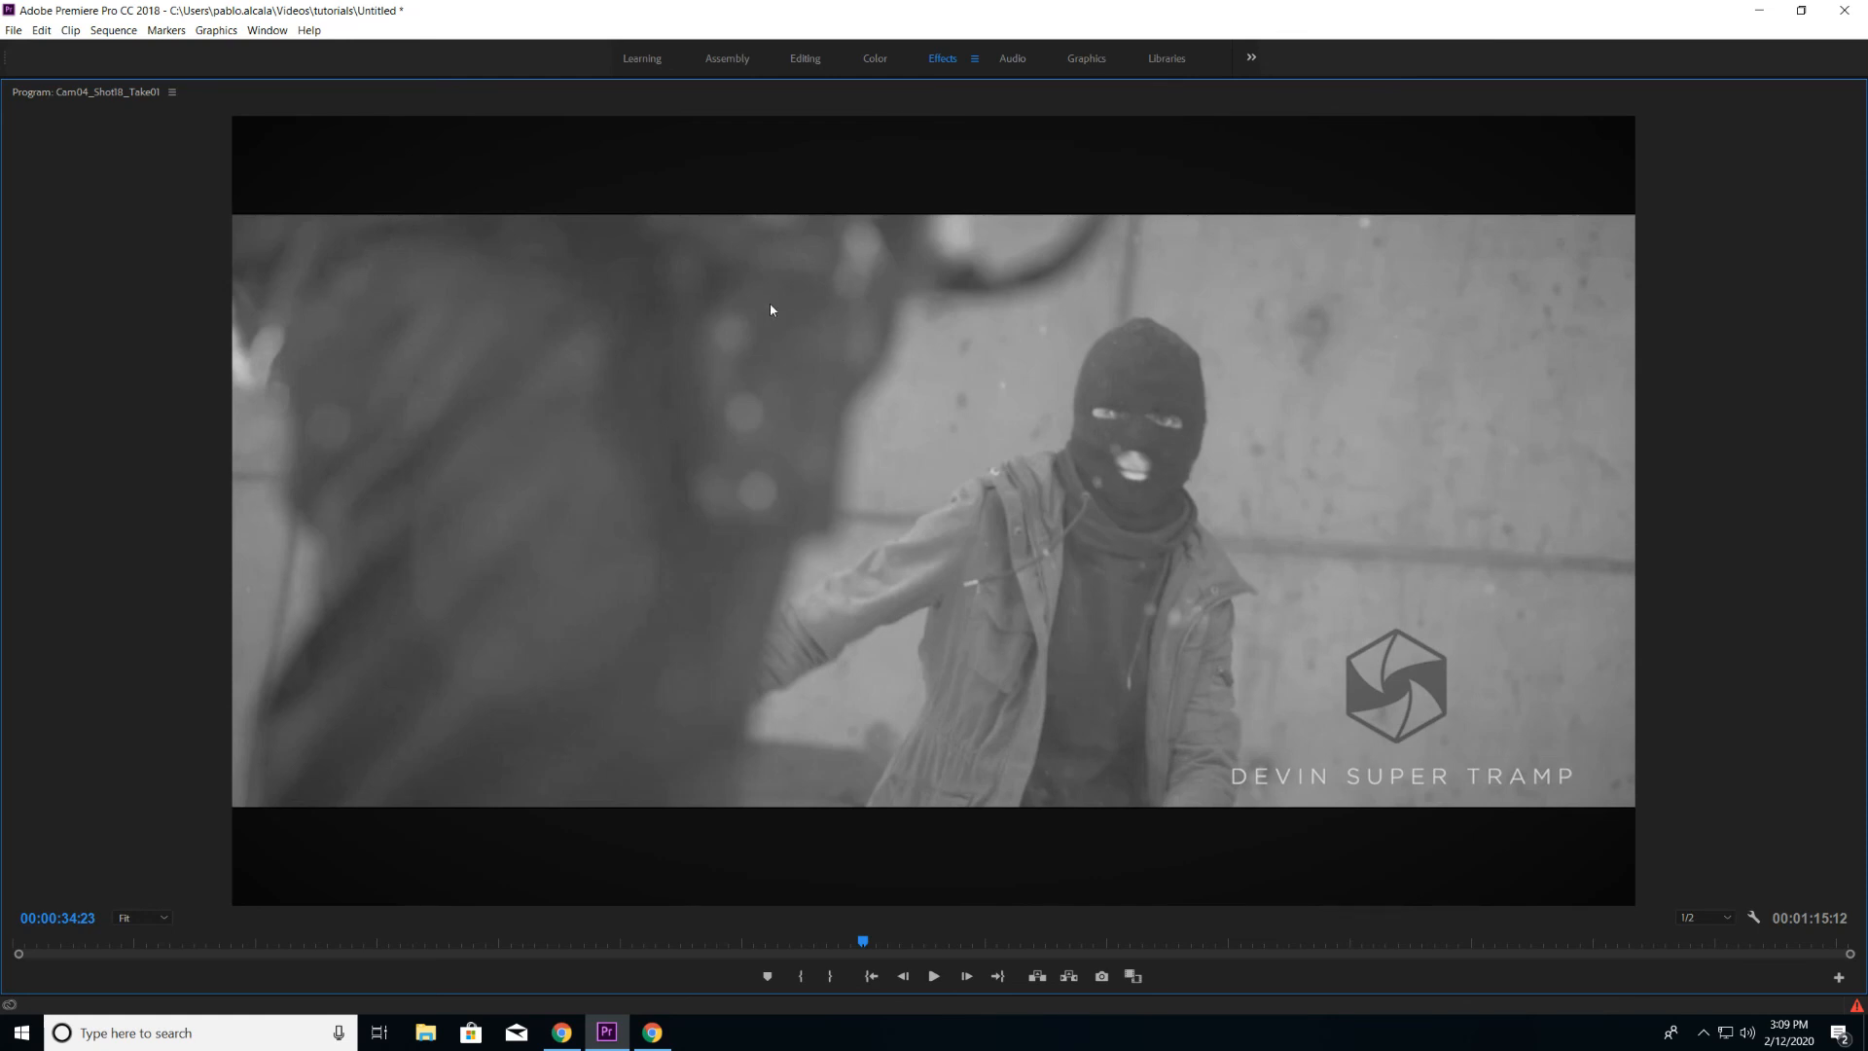
key("grave")
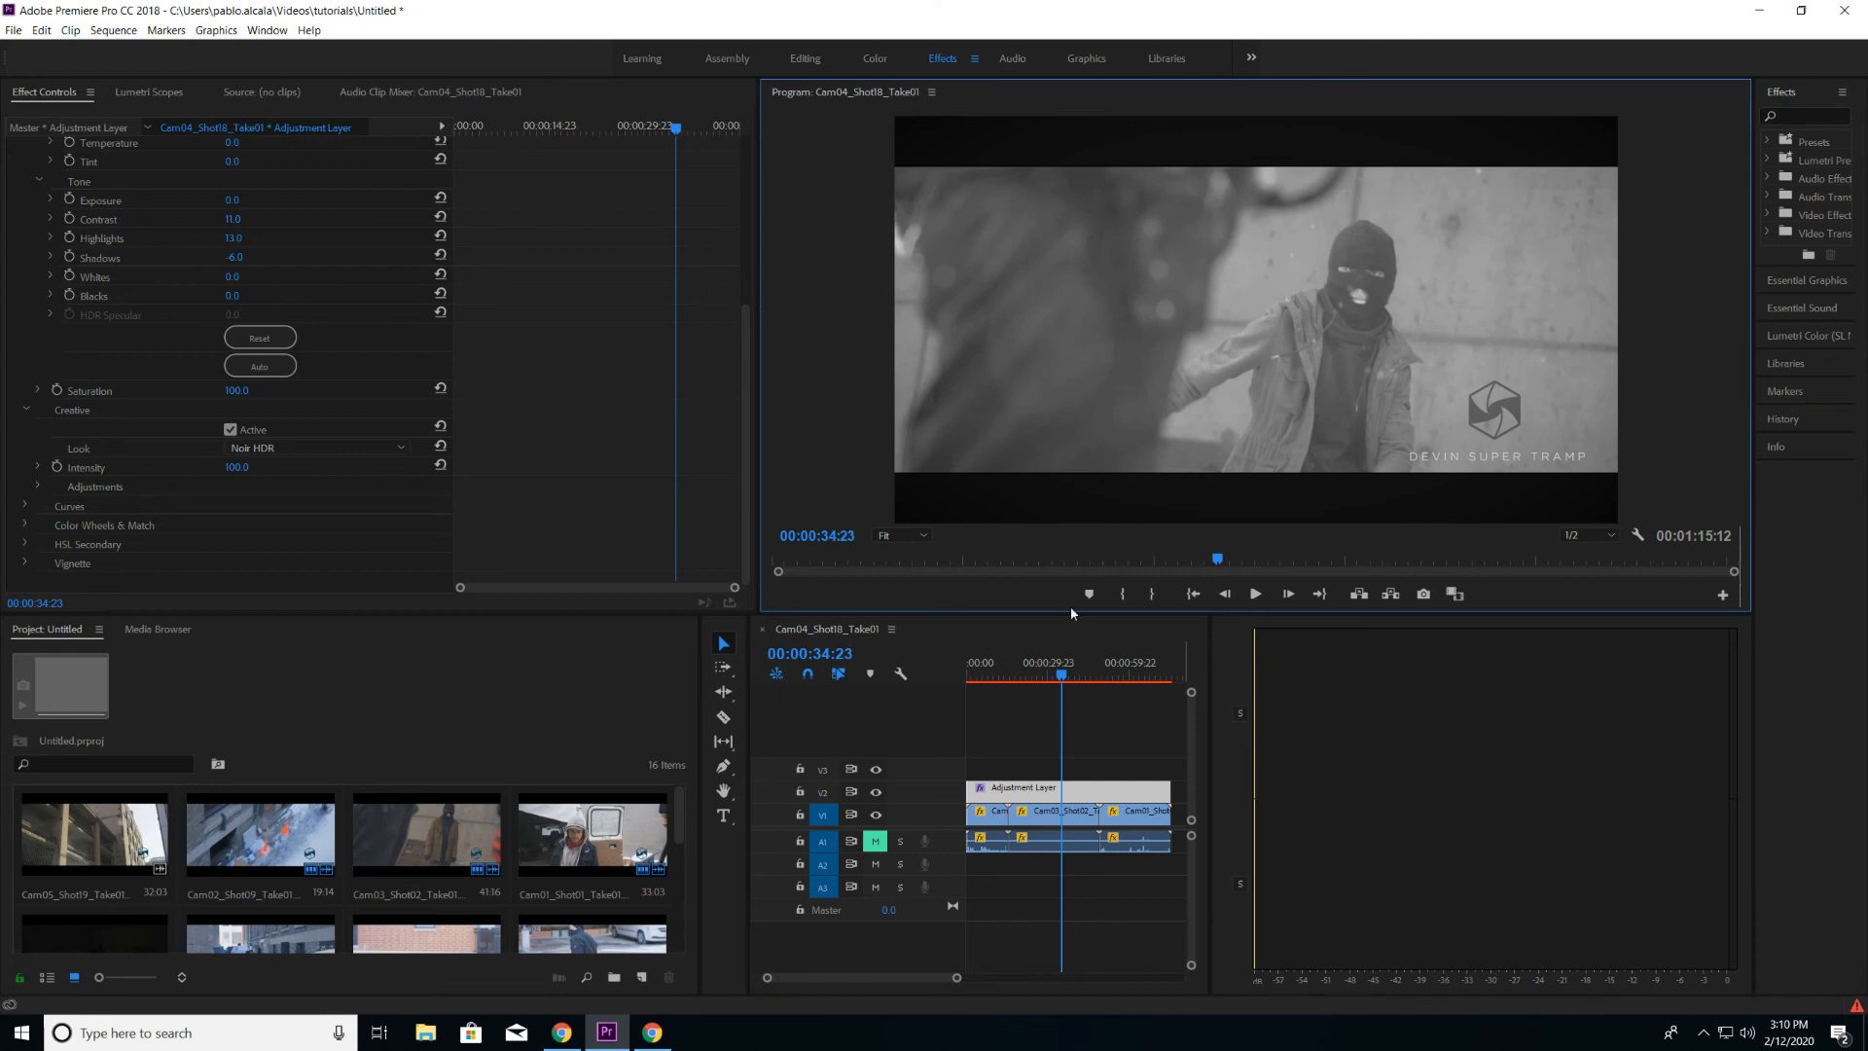
- Return the playhead to the sequence start and switch to the Chrome browser
left_click_drag(1060, 674, 938, 679)
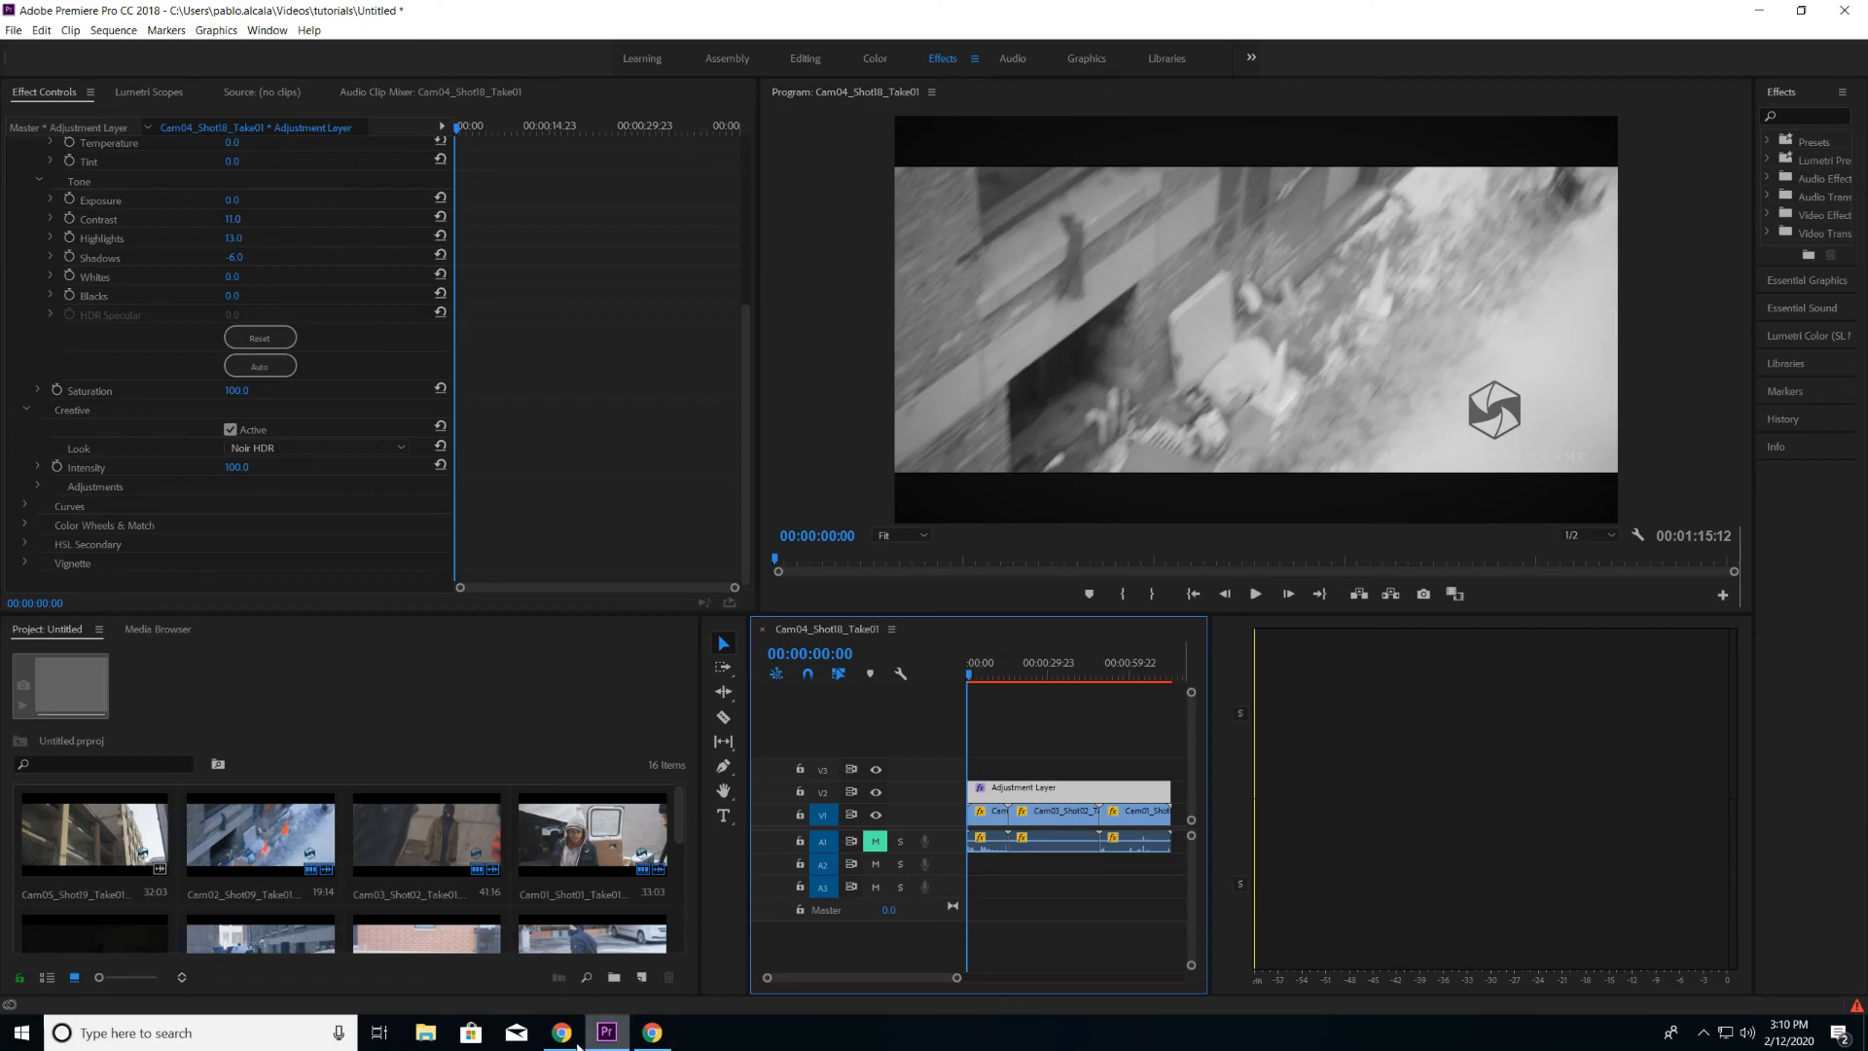
left_click(561, 1043)
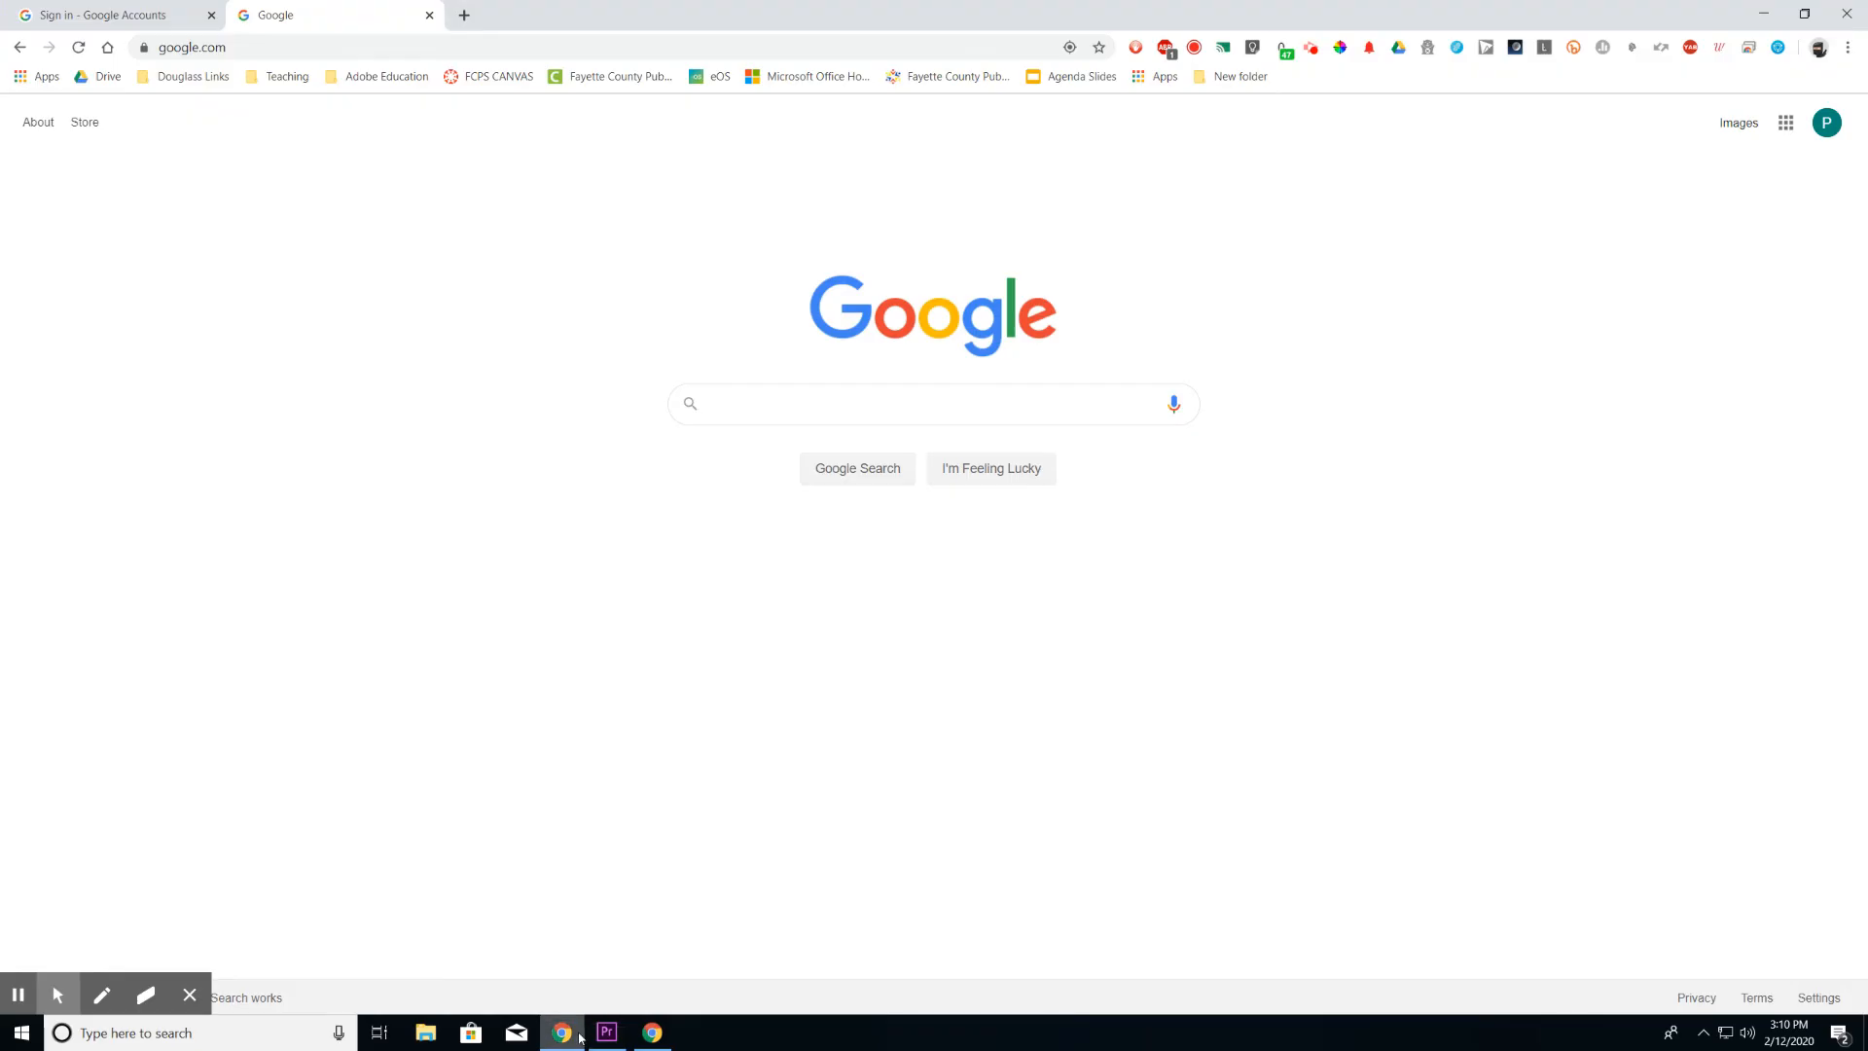